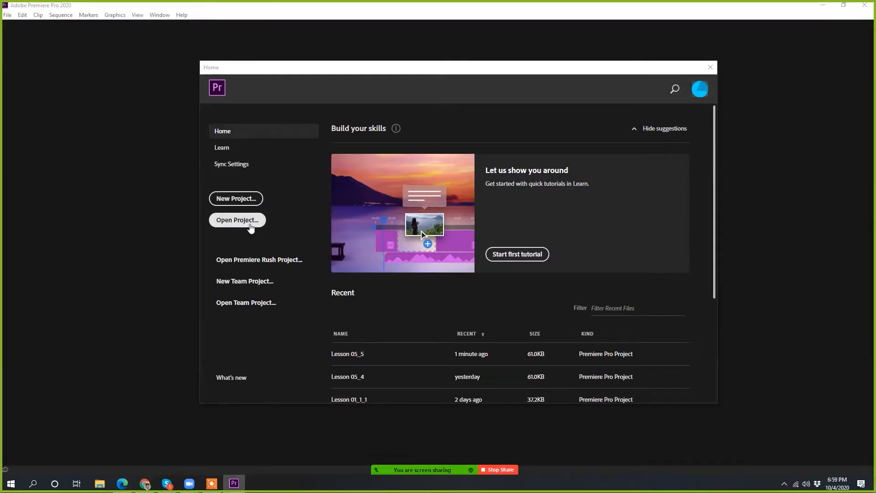
# Step: Start a new project and name it Class-15
pyautogui.click(235, 199)
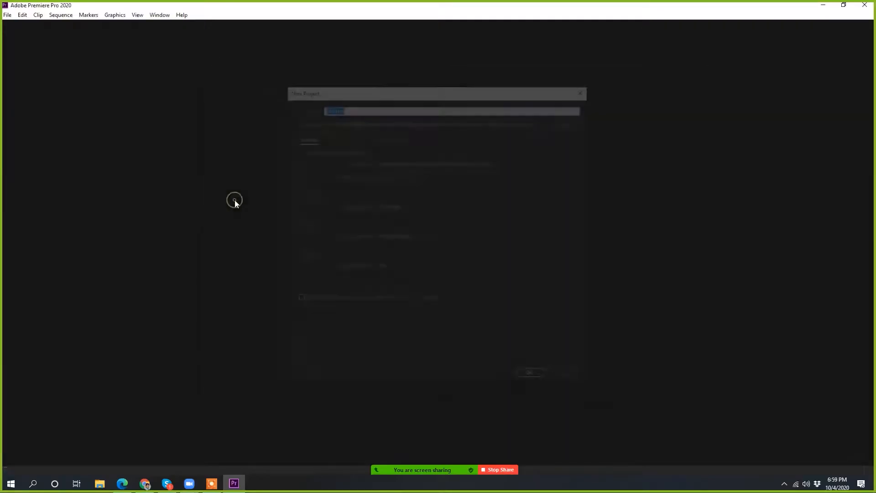
pyautogui.moveTo(386, 89); pyautogui.dragTo(383, 104)
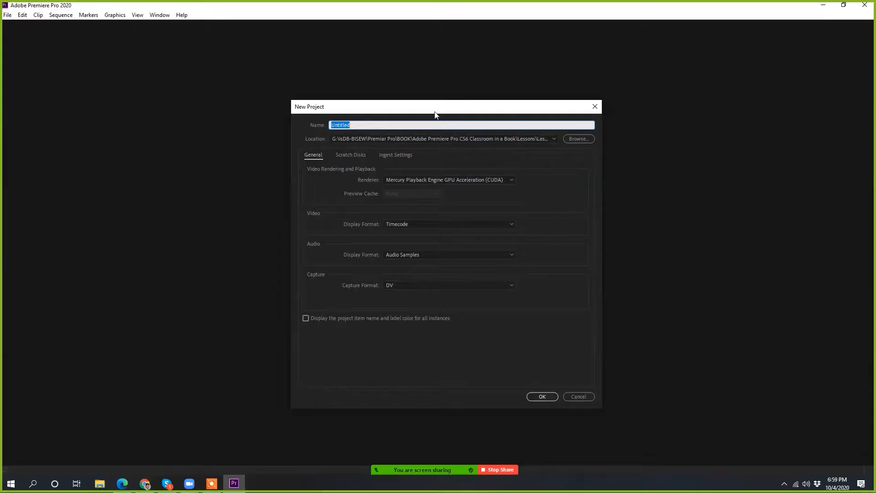
pyautogui.click(364, 125)
pyautogui.doubleClick(366, 125)
pyautogui.write('Class-15')
# Step: Create a folder named Class-15 on the Desktop and set it as the project location
pyautogui.click(587, 138)
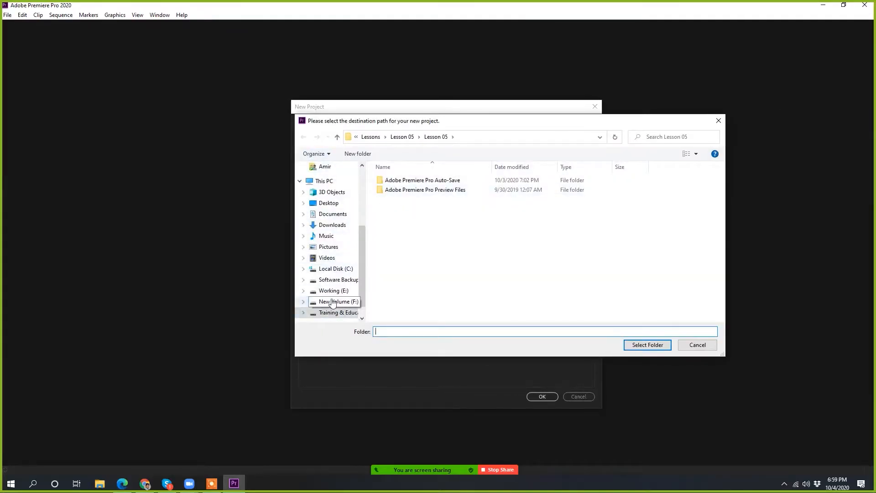
pyautogui.click(336, 203)
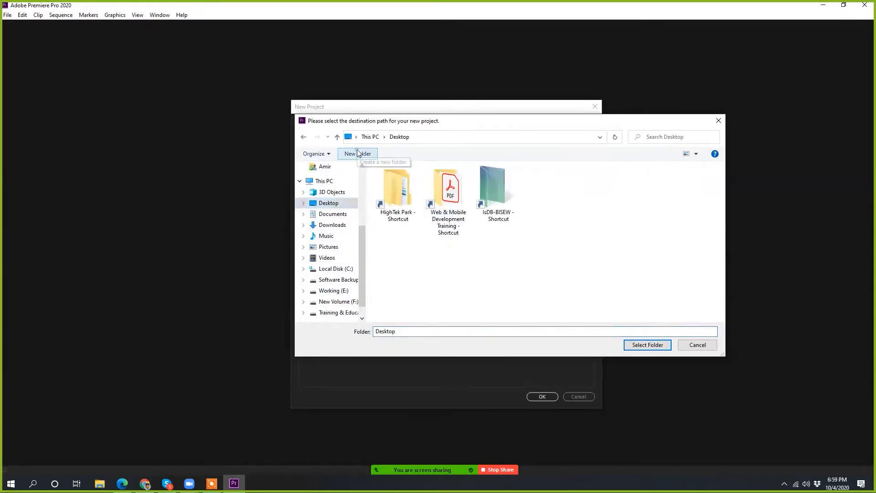
pyautogui.click(359, 153)
pyautogui.write('Clas')
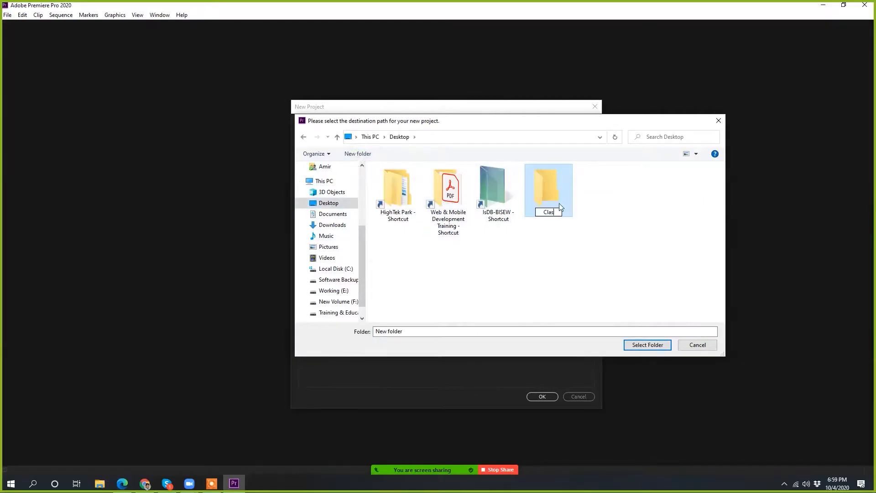
pyautogui.write('s-15')
pyautogui.press('Return')
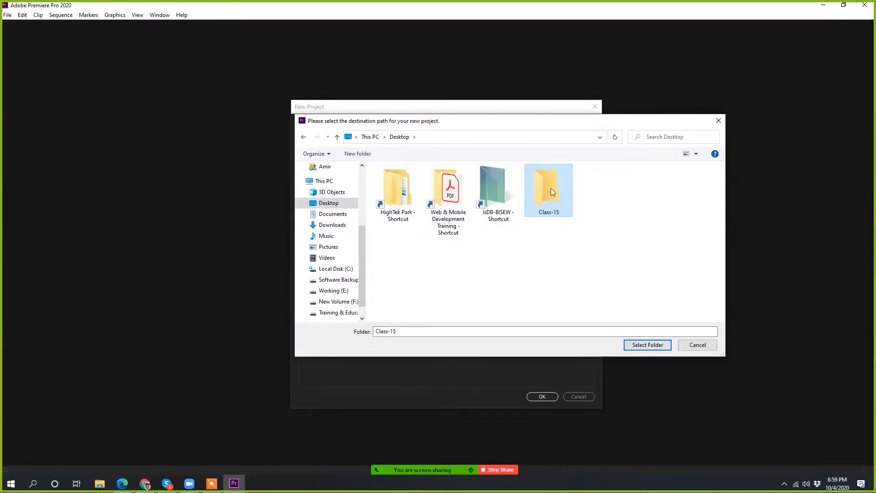
pyautogui.doubleClick(551, 191)
pyautogui.click(648, 346)
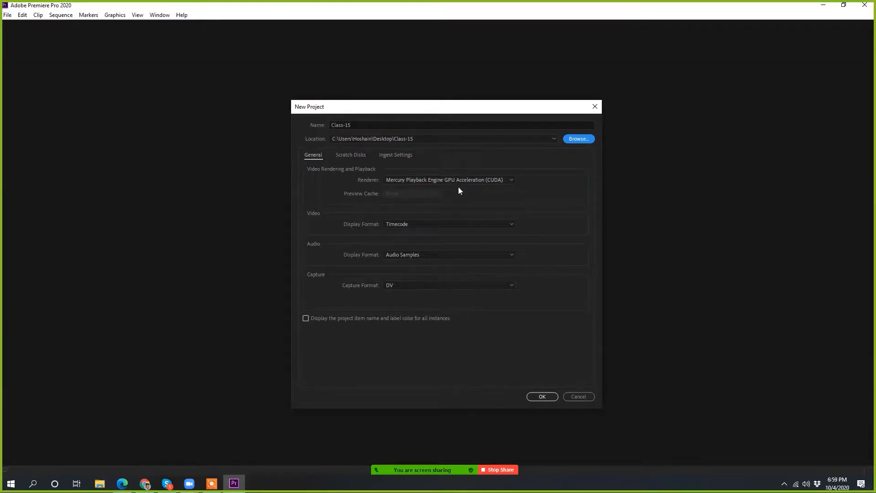
# Step: Choose the Mercury Playback Engine GPU Acceleration (CUDA) renderer, check the scratch disk settings, and create the project
pyautogui.click(505, 180)
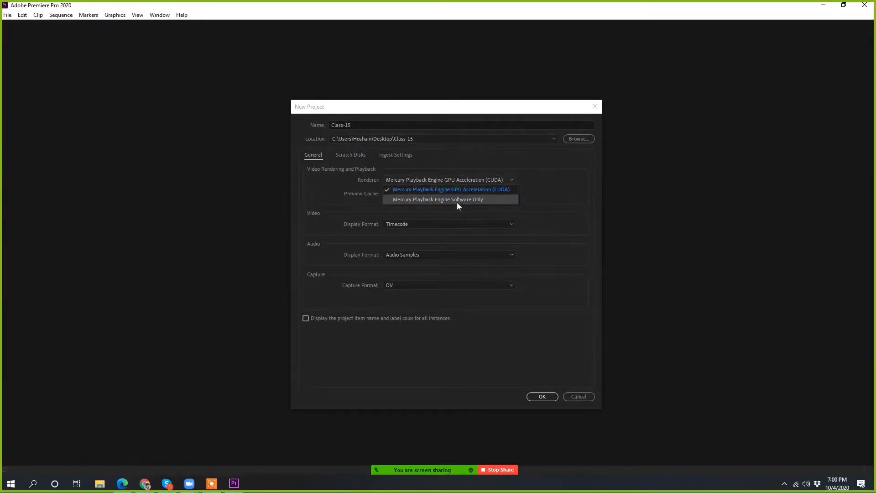
pyautogui.click(491, 191)
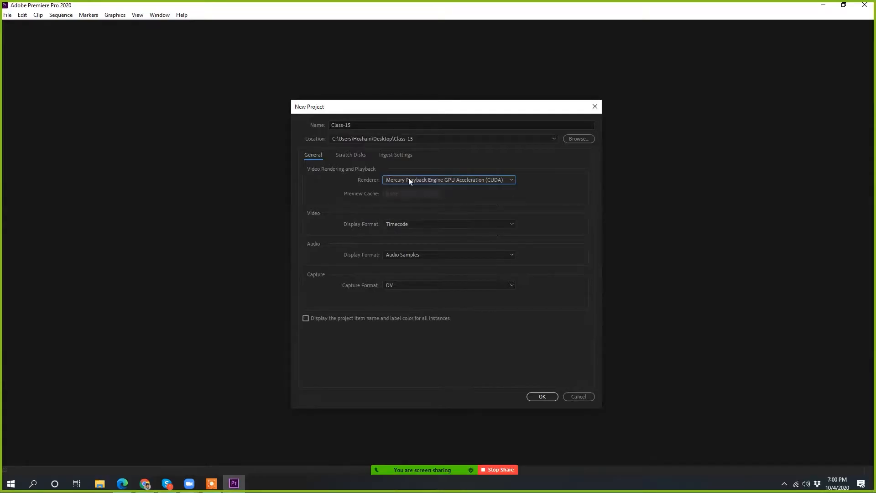
pyautogui.click(350, 155)
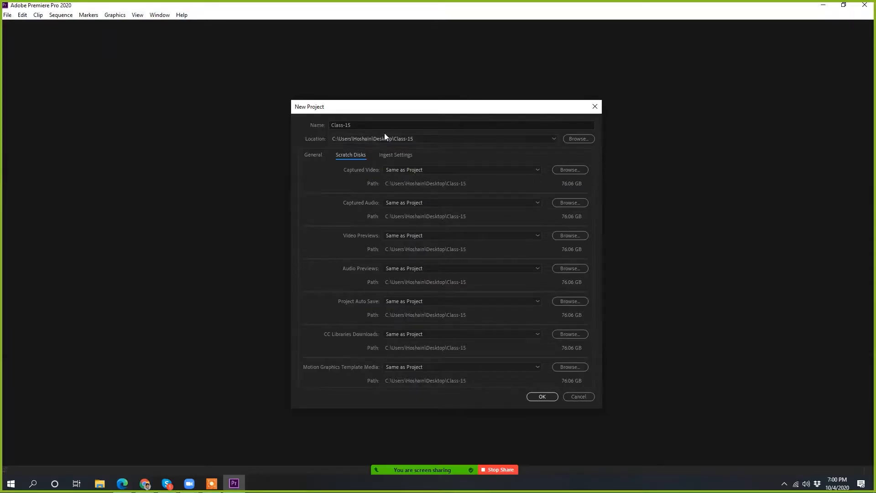
pyautogui.click(545, 397)
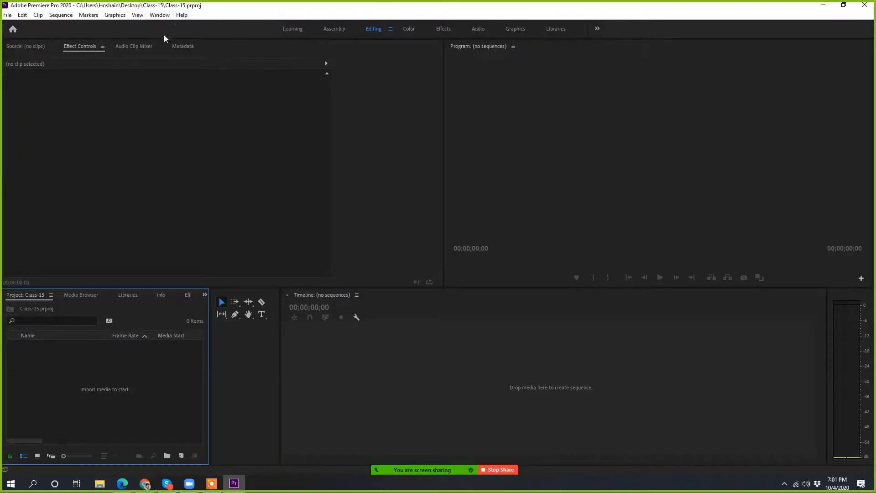
# Step: Reset the Editing workspace to its saved layout
pyautogui.click(152, 14)
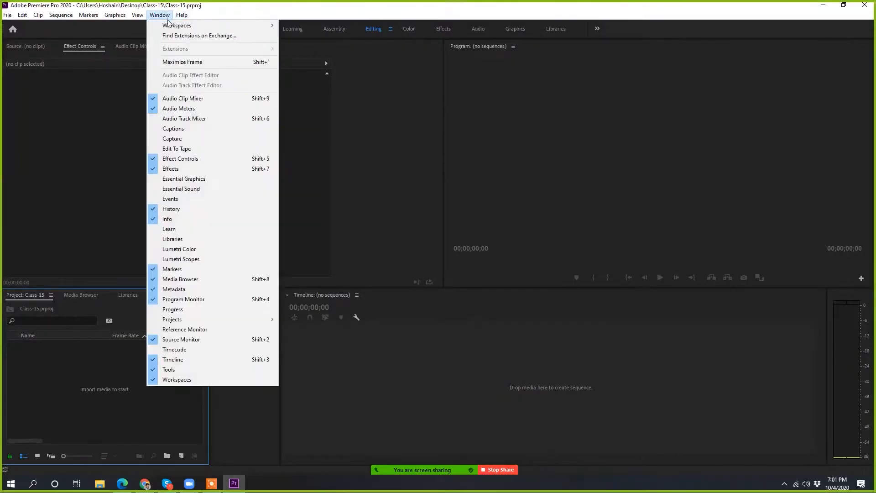
pyautogui.moveTo(264, 25)
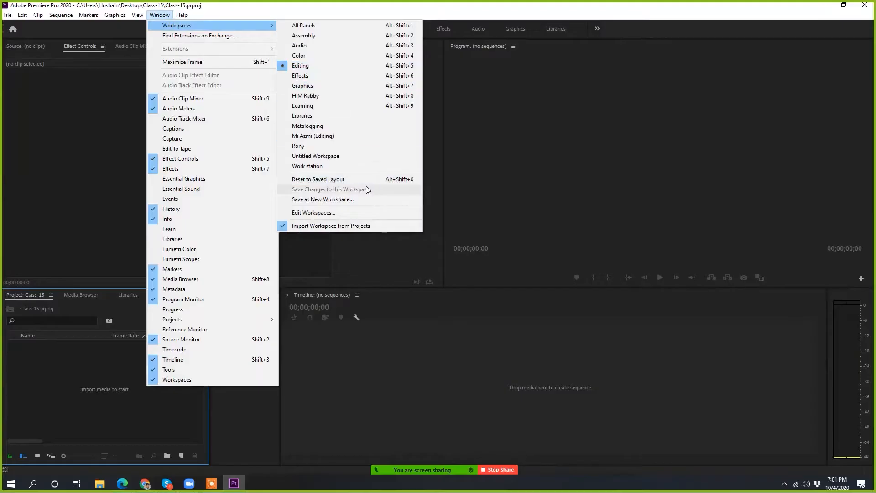
pyautogui.click(335, 182)
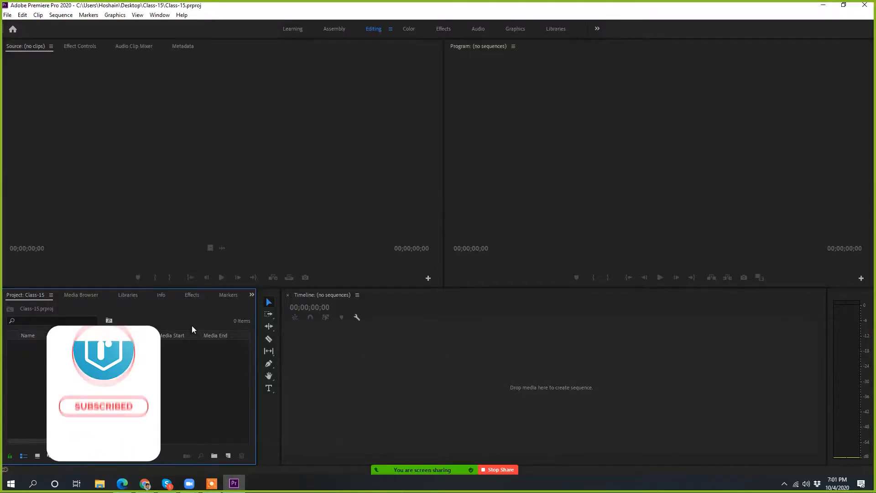
pyautogui.click(338, 183)
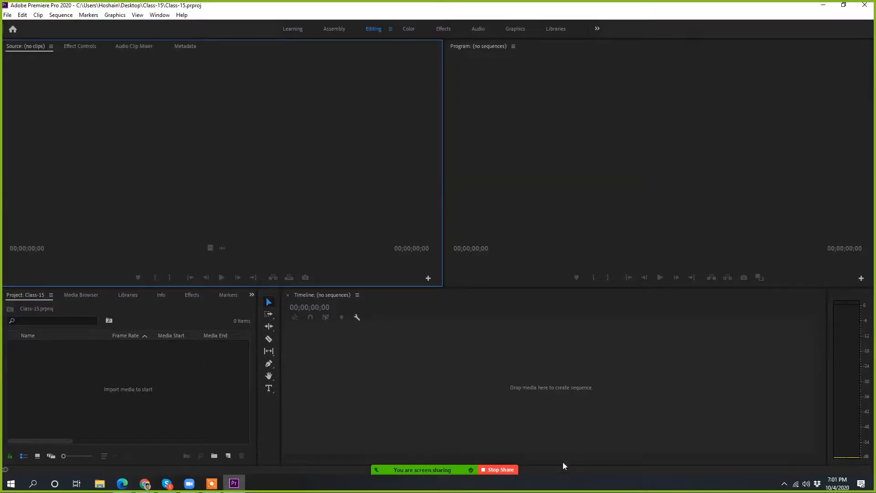
# Step: Start Zoom's screen annotation and choose the outlined rectangle as the drawing shape
pyautogui.moveTo(492, 471)
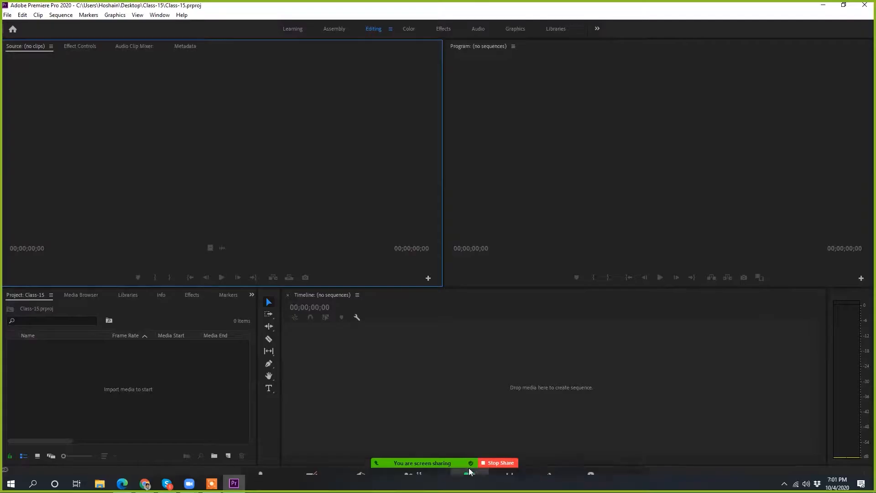
pyautogui.click(547, 462)
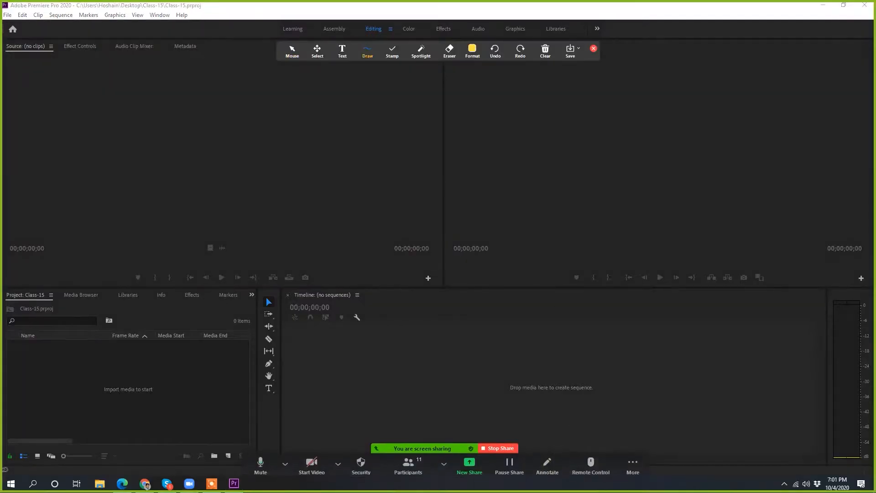
pyautogui.click(472, 50)
pyautogui.click(420, 50)
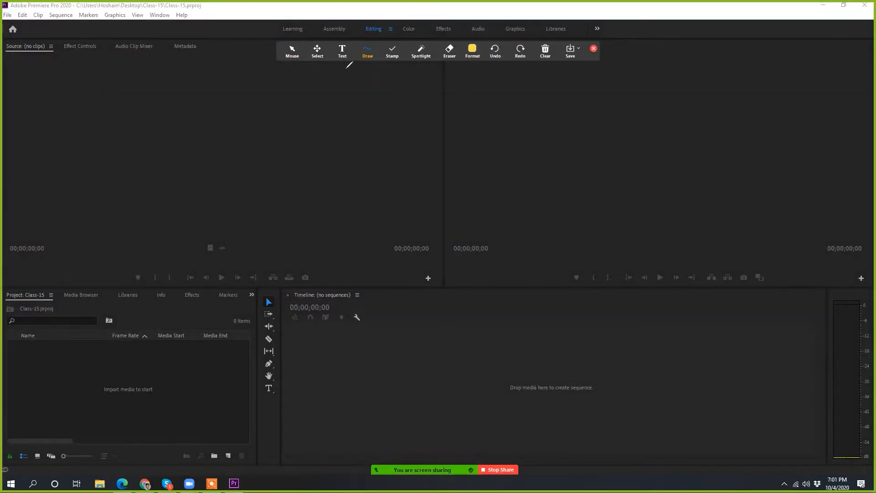
pyautogui.click(474, 51)
pyautogui.moveTo(368, 61)
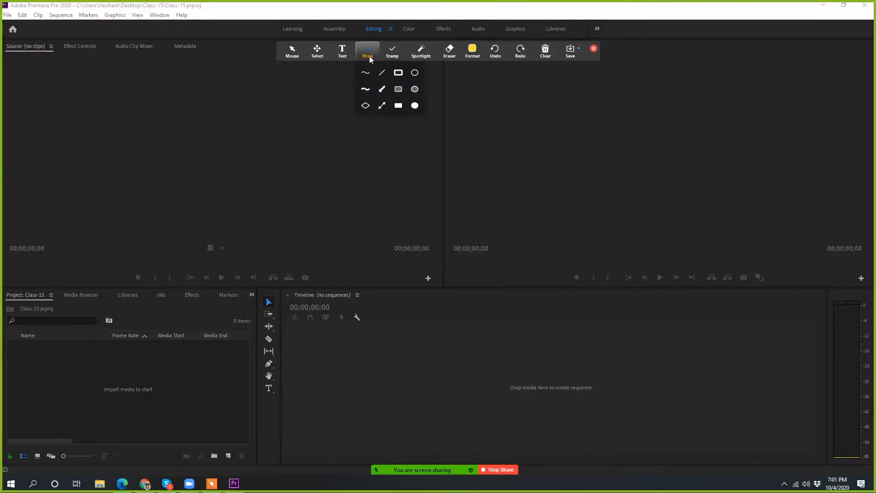
pyautogui.click(396, 73)
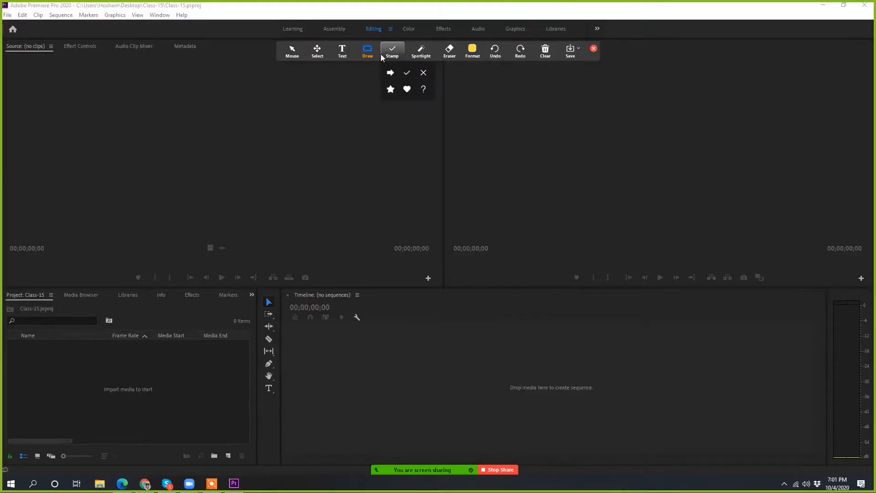
pyautogui.moveTo(376, 57)
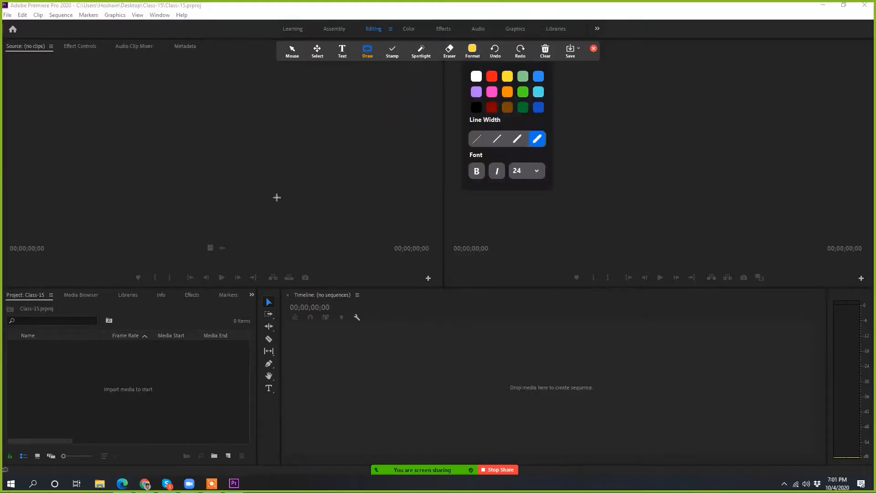
# Step: Draw yellow rectangles around the project, tools, timeline, audio meters, program and source panels, plus the Effect Controls and Audio Clip Mixer tabs
pyautogui.moveTo(13, 299)
pyautogui.mouseDown()
pyautogui.moveTo(54, 348)
pyautogui.moveTo(225, 446)
pyautogui.moveTo(243, 441)
pyautogui.mouseUp()
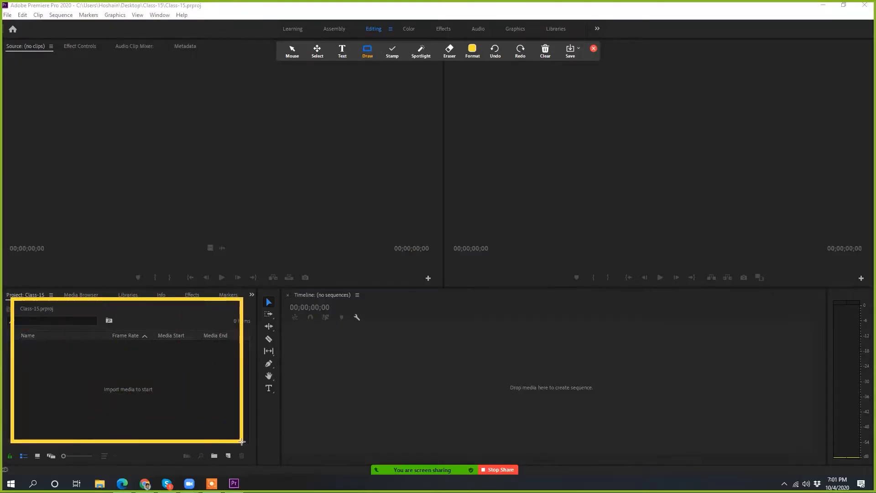
pyautogui.moveTo(264, 332); pyautogui.dragTo(276, 457)
pyautogui.moveTo(286, 286)
pyautogui.mouseDown()
pyautogui.moveTo(640, 424)
pyautogui.moveTo(808, 450)
pyautogui.moveTo(820, 465)
pyautogui.mouseUp()
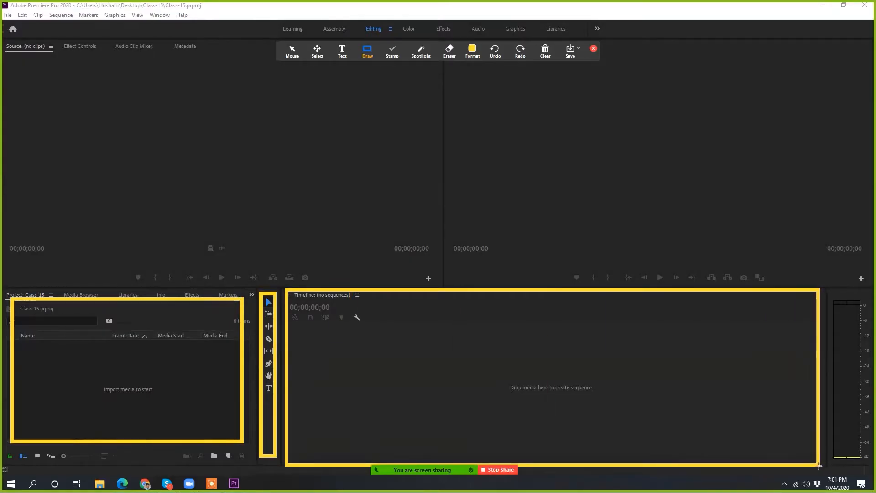
pyautogui.moveTo(831, 292)
pyautogui.mouseDown()
pyautogui.moveTo(864, 377)
pyautogui.moveTo(867, 457)
pyautogui.mouseUp()
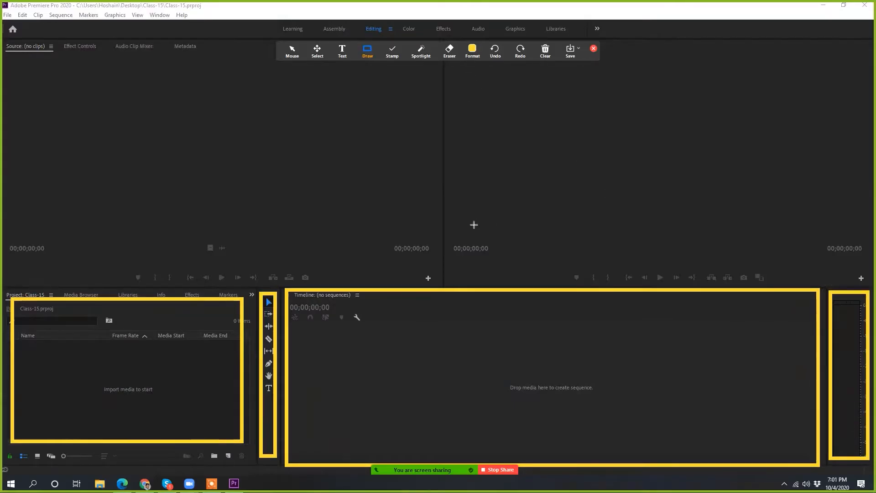
pyautogui.moveTo(454, 276)
pyautogui.mouseDown()
pyautogui.moveTo(501, 262)
pyautogui.moveTo(760, 115)
pyautogui.moveTo(839, 34)
pyautogui.moveTo(865, 44)
pyautogui.mouseUp()
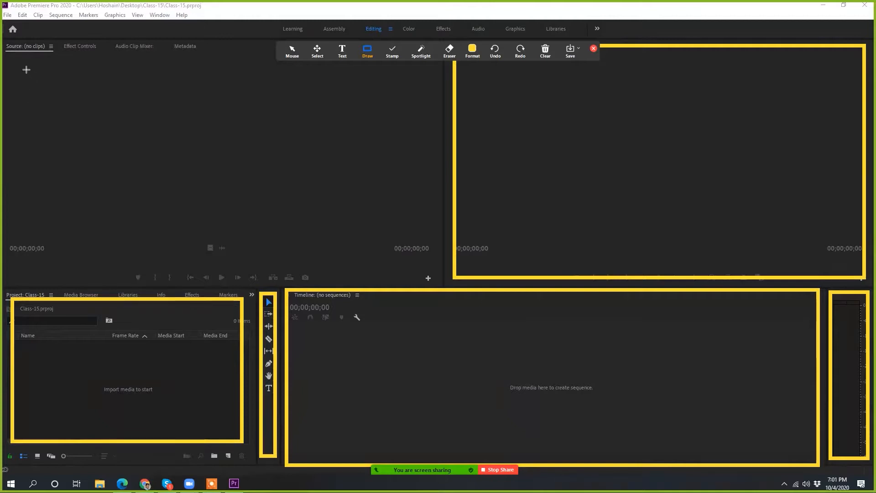
pyautogui.moveTo(21, 64)
pyautogui.mouseDown()
pyautogui.moveTo(135, 133)
pyautogui.moveTo(426, 258)
pyautogui.mouseUp()
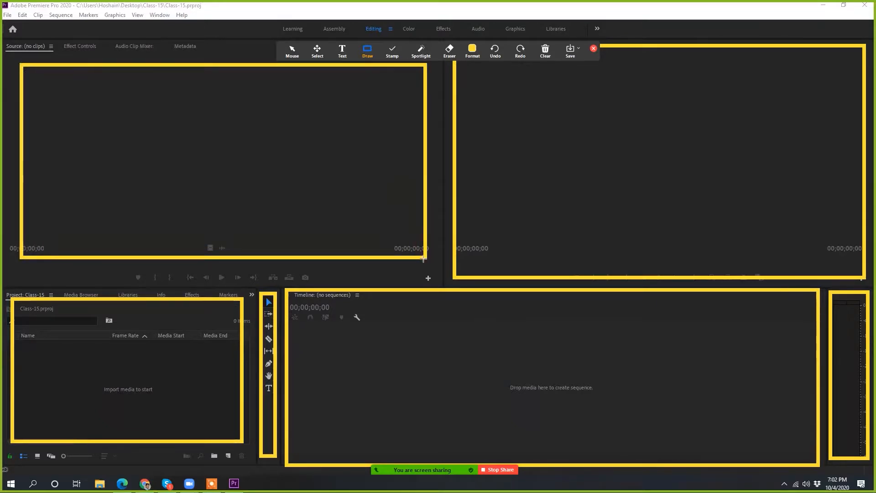
pyautogui.moveTo(61, 39)
pyautogui.mouseDown()
pyautogui.moveTo(104, 57)
pyautogui.moveTo(160, 55)
pyautogui.mouseUp()
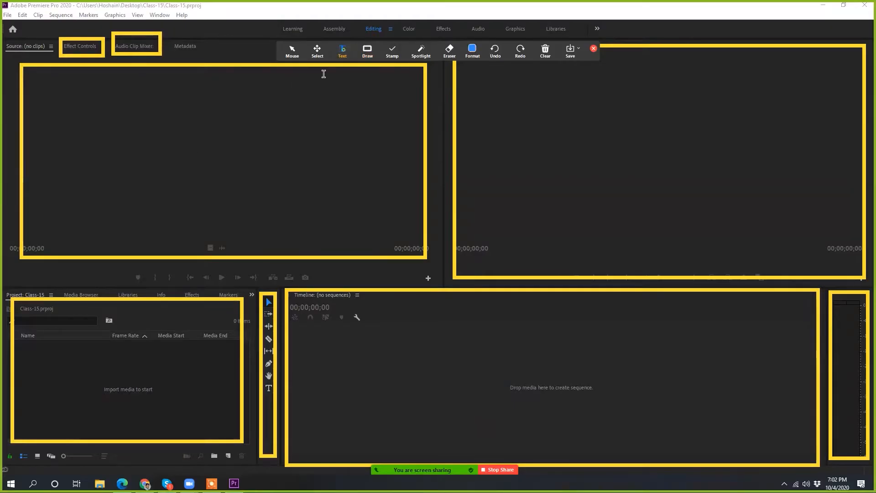
# Step: Add a blue text annotation reading "Source Monitor" inside the source panel's rectangle
pyautogui.click(191, 146)
pyautogui.write('S')
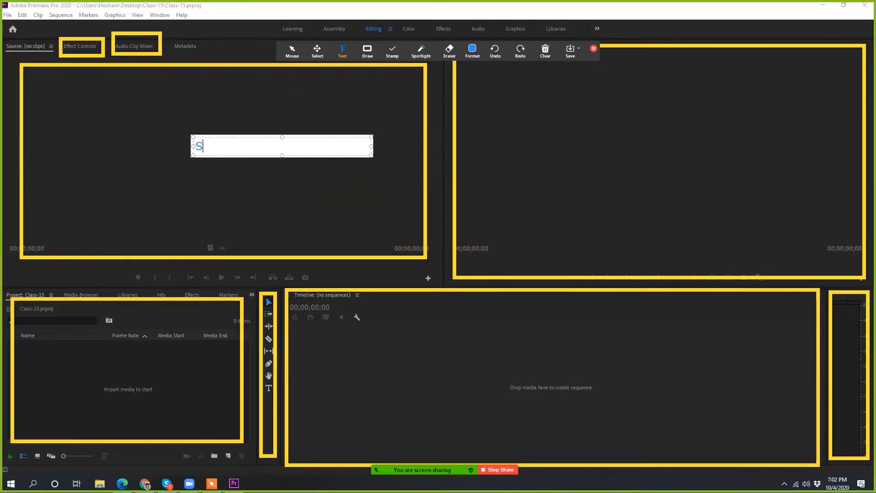
pyautogui.write('ource Monitor')
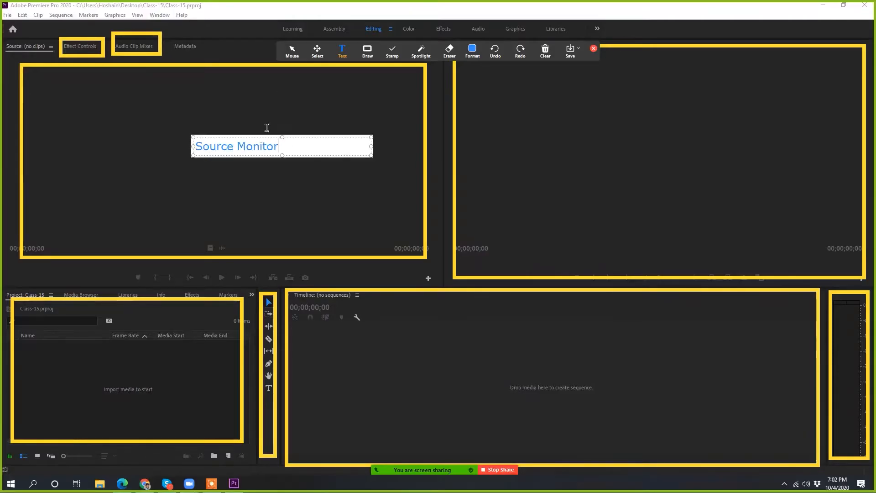
pyautogui.click(304, 124)
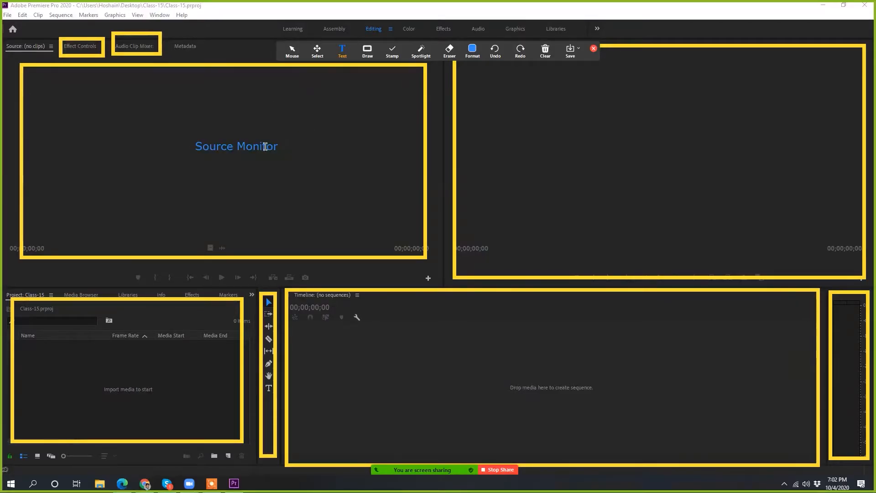
# Step: Add a blue text annotation reading "Programe Monitor" inside the program panel's rectangle
pyautogui.click(575, 145)
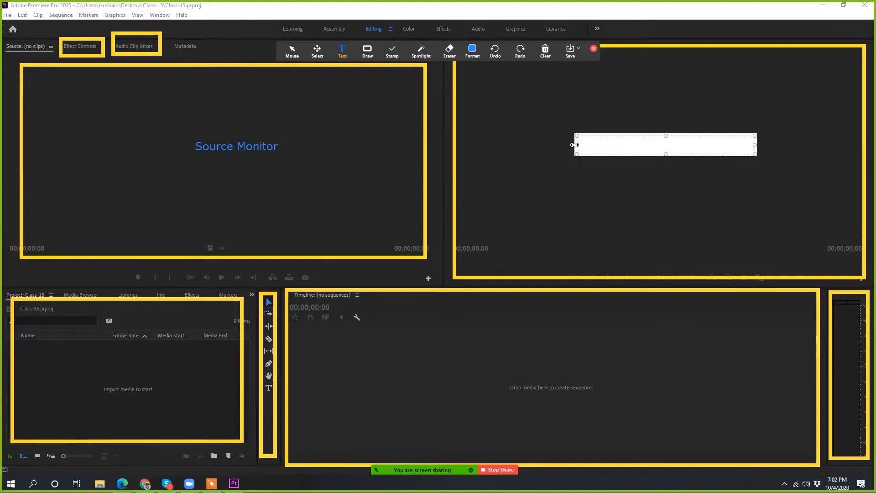
pyautogui.write('Programe M')
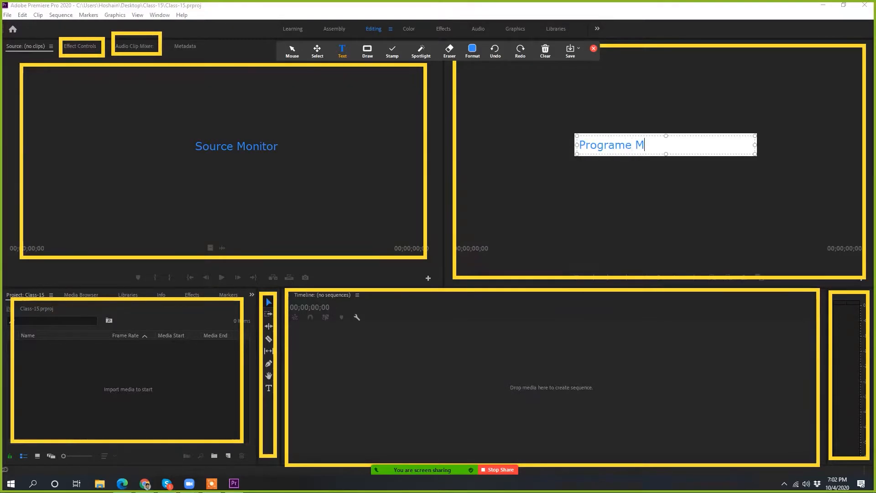
pyautogui.write('onitor')
pyautogui.click(628, 194)
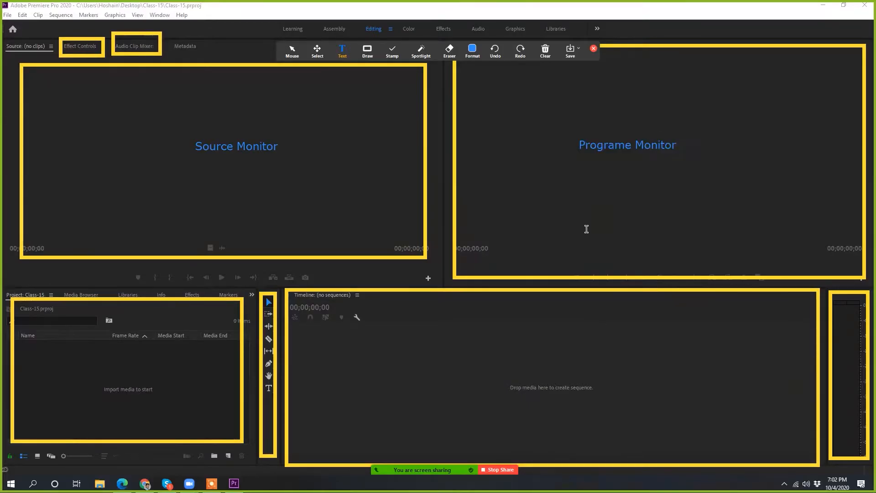
# Step: Add a blue text annotation reading "Timeline Panel" inside the timeline panel's rectangle
pyautogui.click(371, 381)
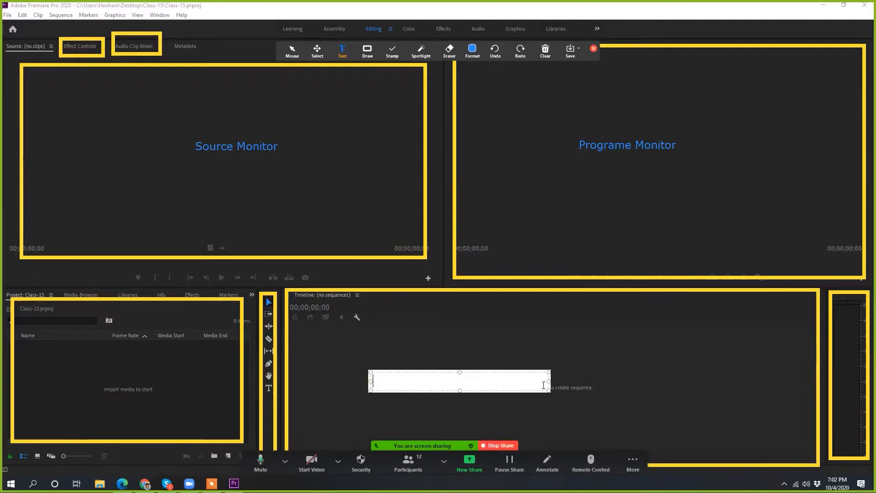
pyautogui.write('Timeline')
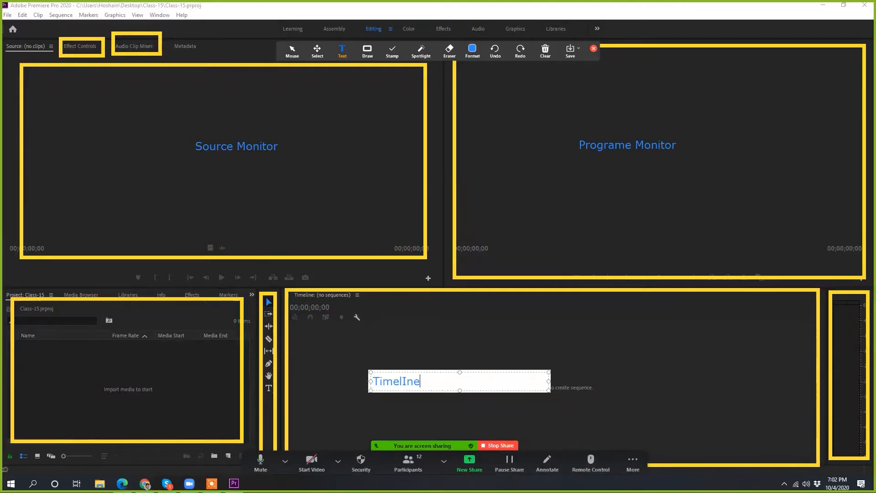
pyautogui.press('BackSpace')
pyautogui.press('BackSpace')
pyautogui.press('BackSpace')
pyautogui.press('BackSpace')
pyautogui.write('line Pai')
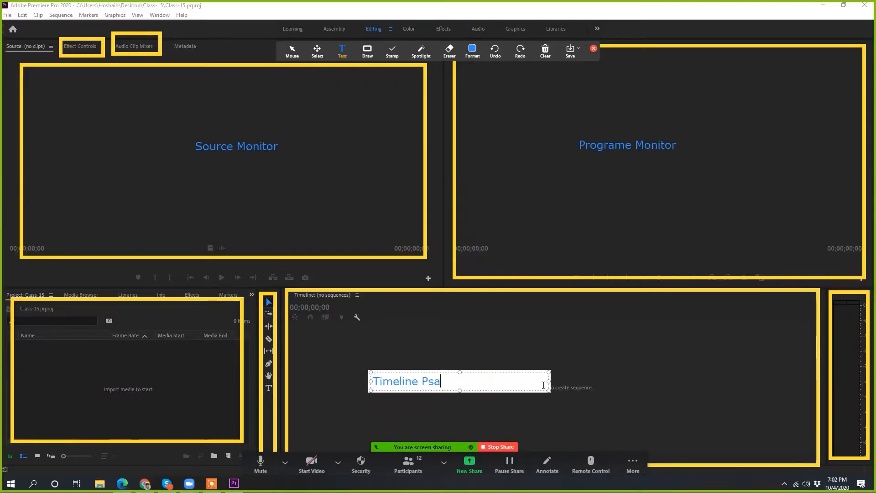
pyautogui.press('BackSpace')
pyautogui.write('nel')
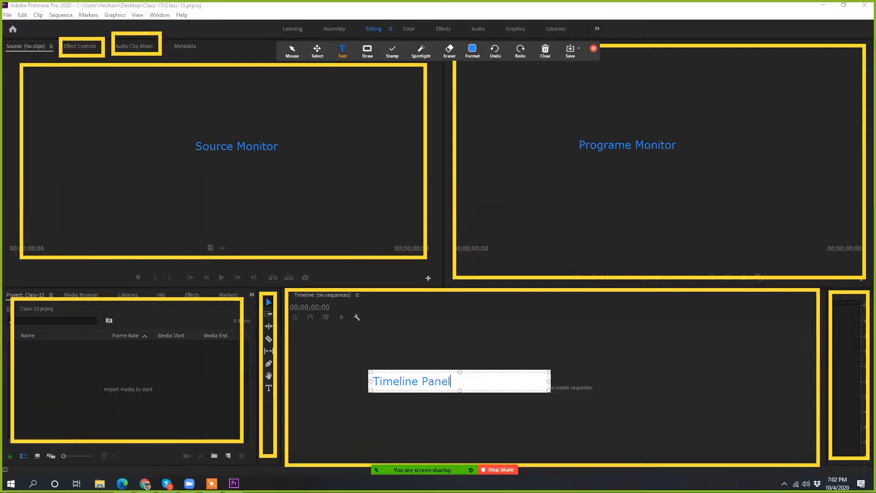
# Step: Add a blue text annotation reading "Project Panel" inside the project panel's rectangle and narrow its text box to fit
pyautogui.click(71, 381)
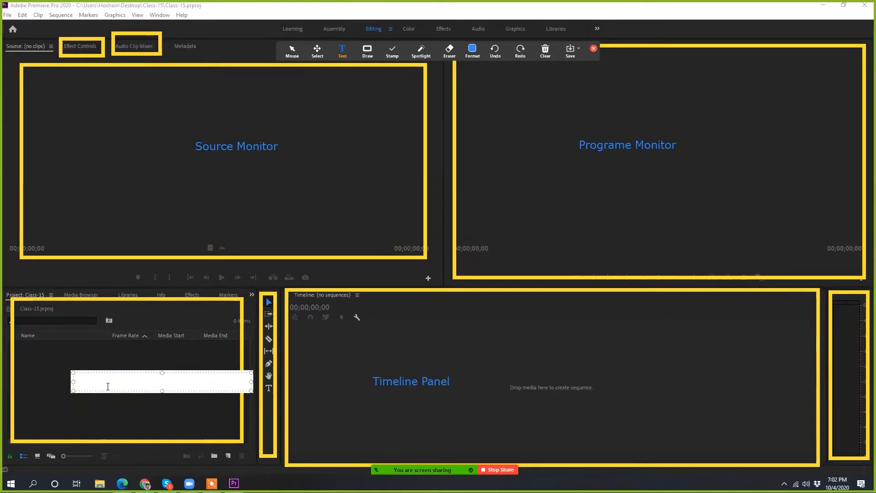
pyautogui.write('Project')
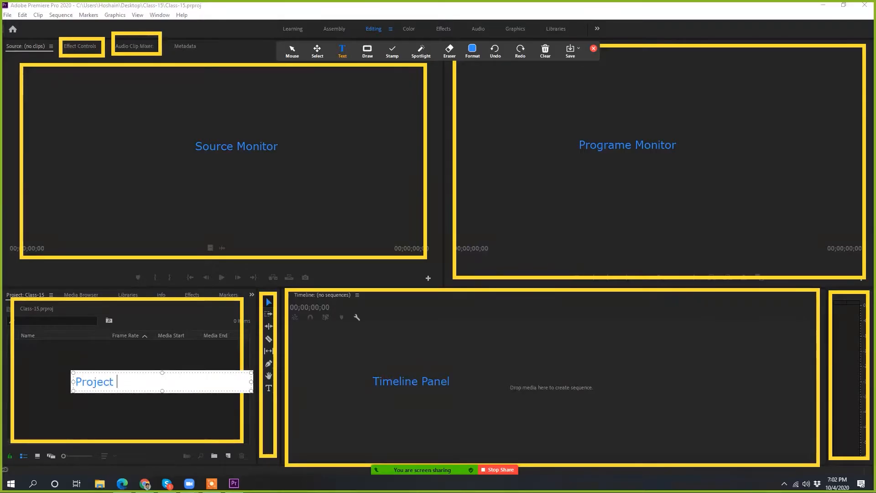
pyautogui.write(' Panel')
pyautogui.moveTo(250, 383); pyautogui.dragTo(165, 383)
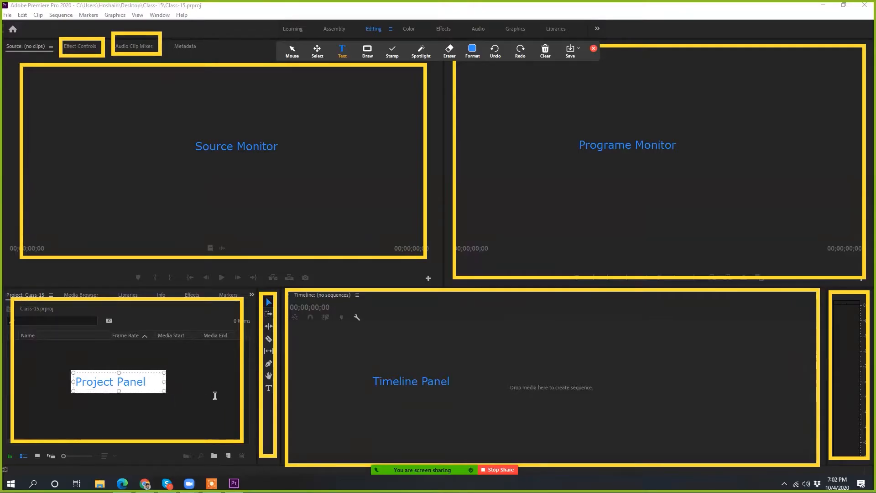
# Step: Add a blue text annotation reading "Tool Panel" and place it across the tools panel's rectangle
pyautogui.click(402, 338)
pyautogui.click(396, 337)
pyautogui.write('Tool')
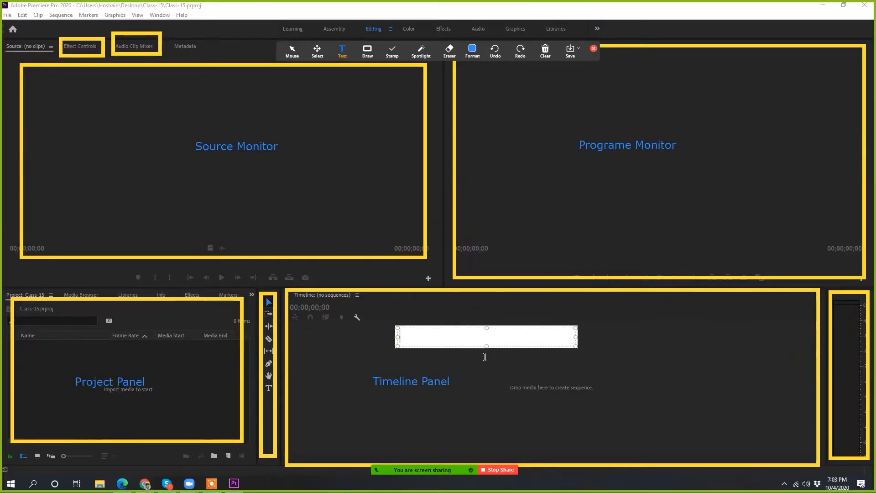
pyautogui.write(' Pane')
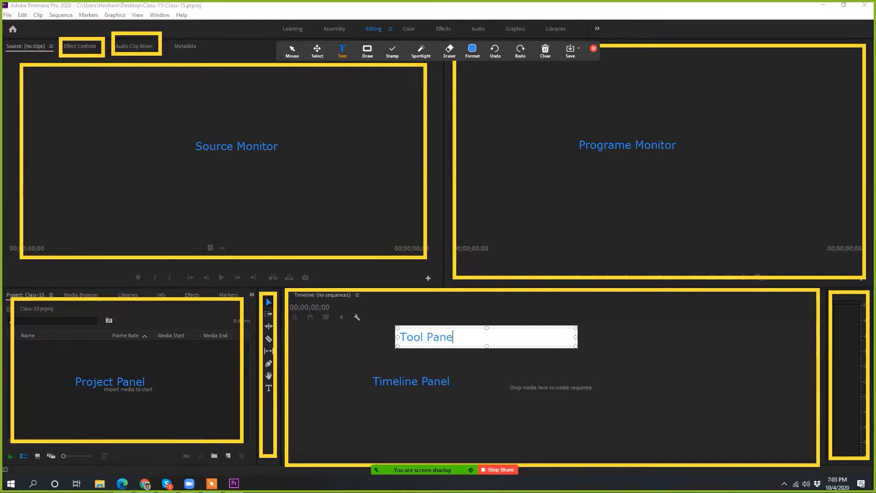
pyautogui.write('l')
pyautogui.moveTo(576, 337)
pyautogui.mouseDown()
pyautogui.moveTo(281, 327)
pyautogui.moveTo(270, 334)
pyautogui.mouseUp()
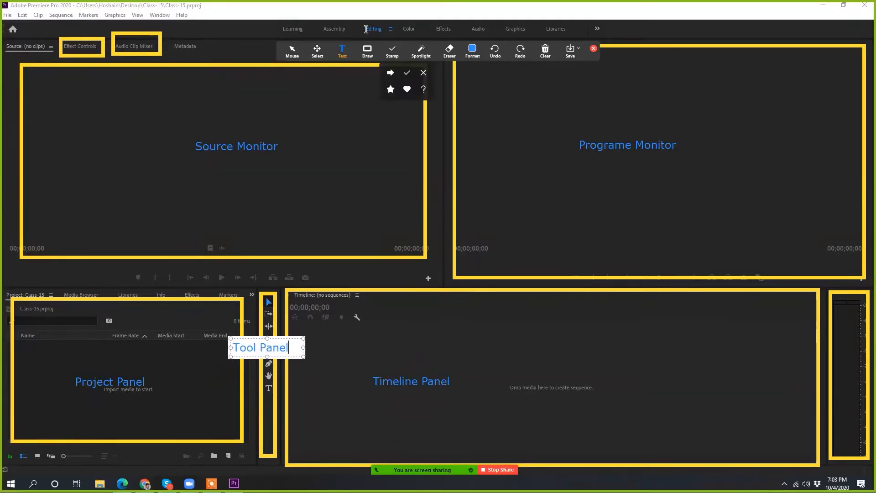
# Step: Move the "Tool Panel" annotation down the tools strip, just below the Type tool
pyautogui.click(317, 50)
pyautogui.moveTo(275, 348); pyautogui.dragTo(277, 348)
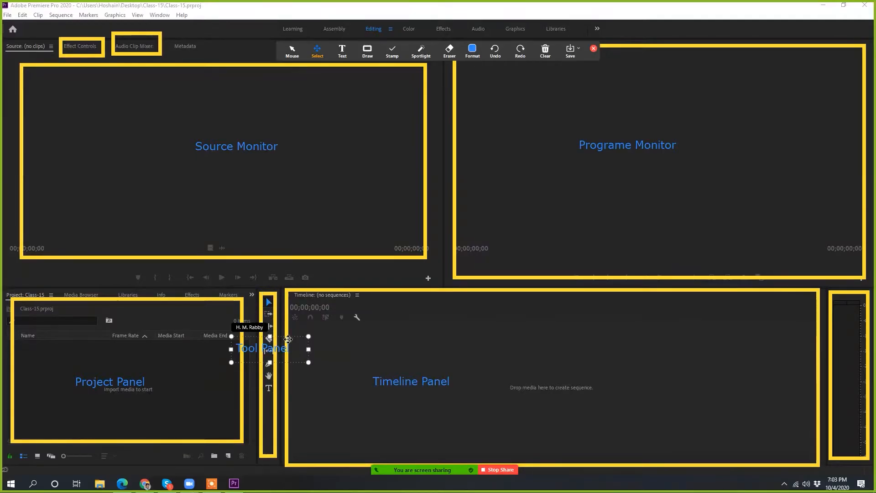
pyautogui.moveTo(276, 335); pyautogui.dragTo(292, 383)
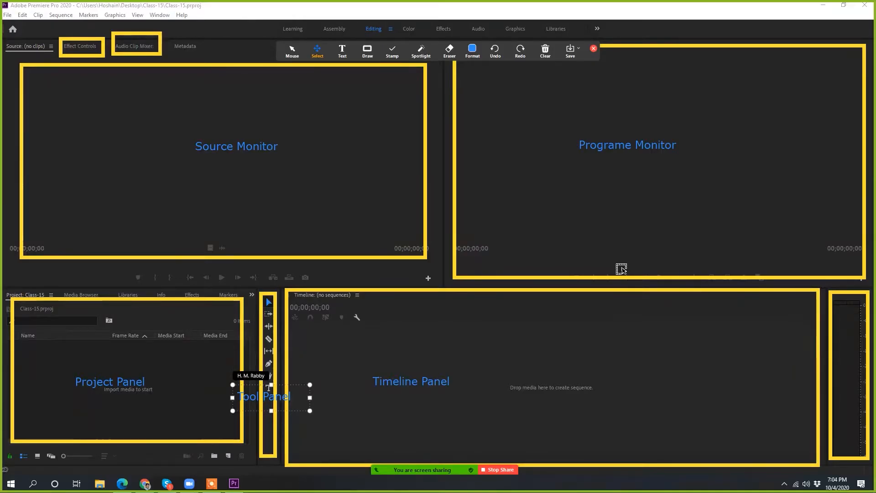
# Step: Clear all drawings from the shared screen and close the annotation tools
pyautogui.click(545, 51)
pyautogui.click(545, 50)
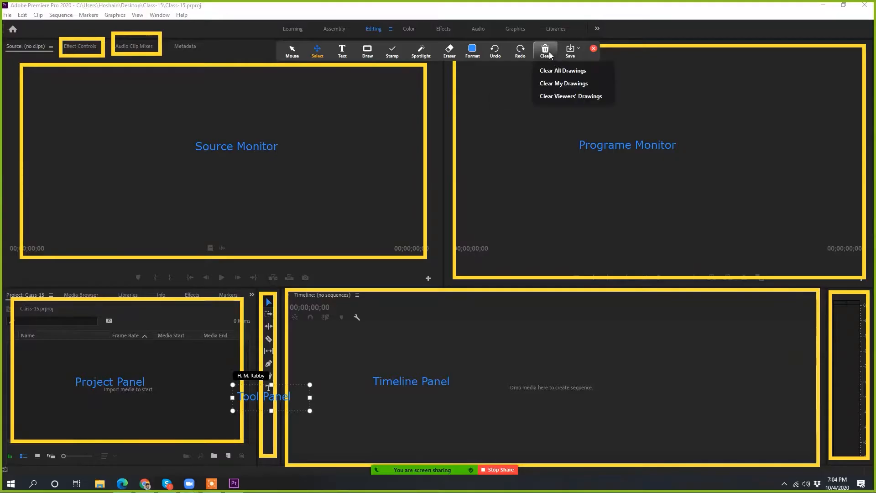
pyautogui.click(566, 69)
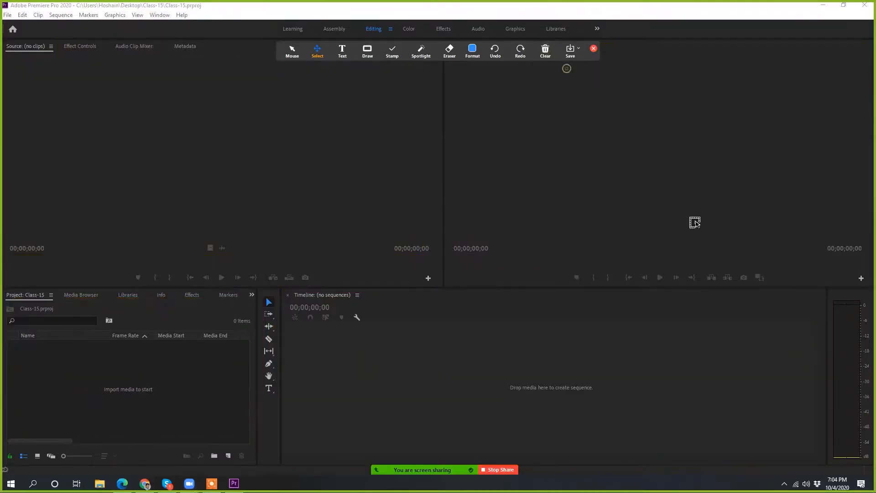
pyautogui.click(593, 48)
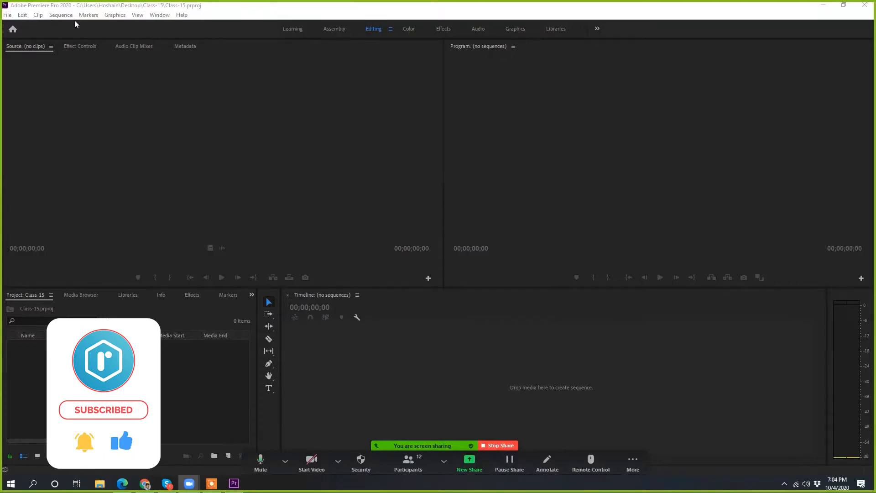
# Step: Show Premiere Pro's Home screen, shift its window aside, and close it to return to the workspace
pyautogui.click(17, 32)
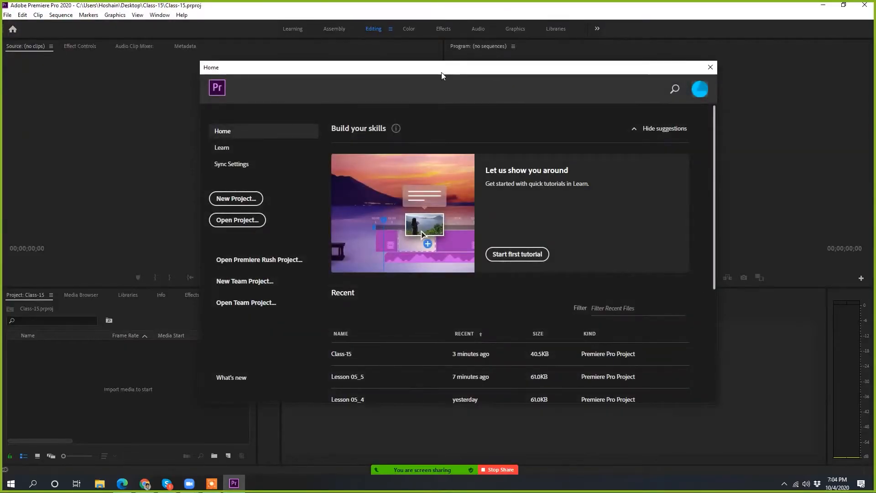
pyautogui.moveTo(442, 73); pyautogui.dragTo(437, 67)
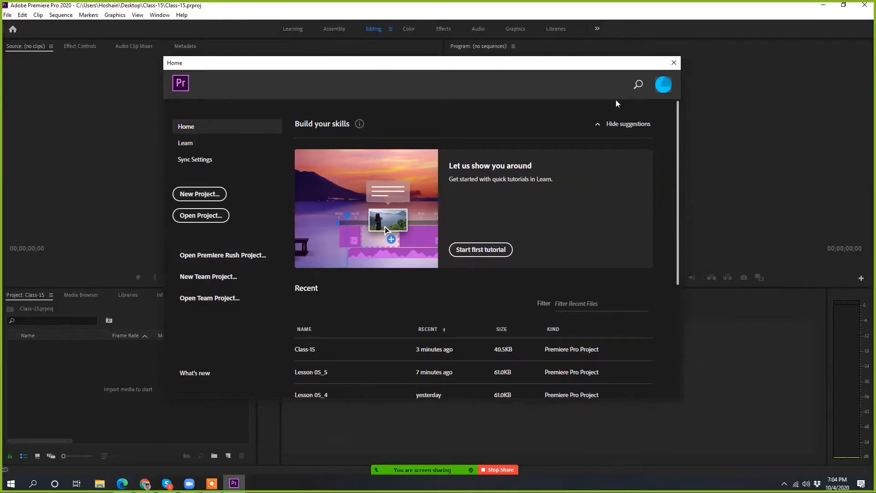
pyautogui.click(673, 63)
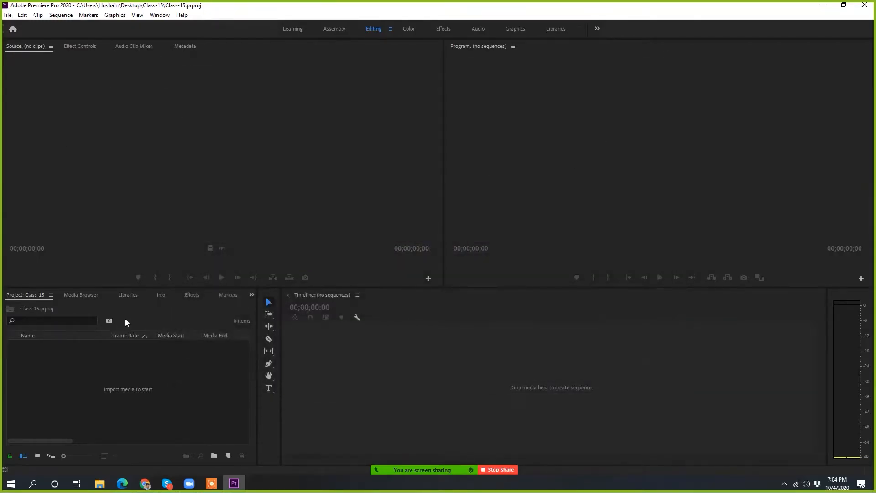
# Step: Import the MP4 video ending in C-14 from the Desktop into the project panel
pyautogui.click(154, 374)
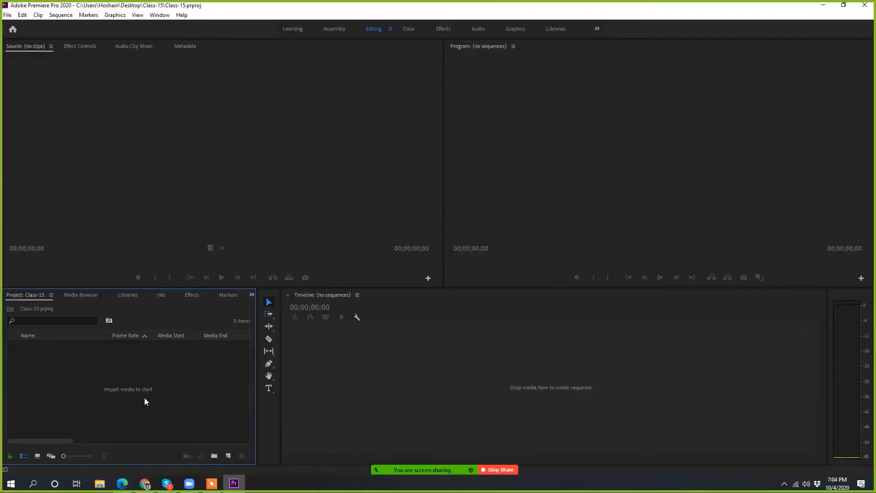
pyautogui.doubleClick(127, 386)
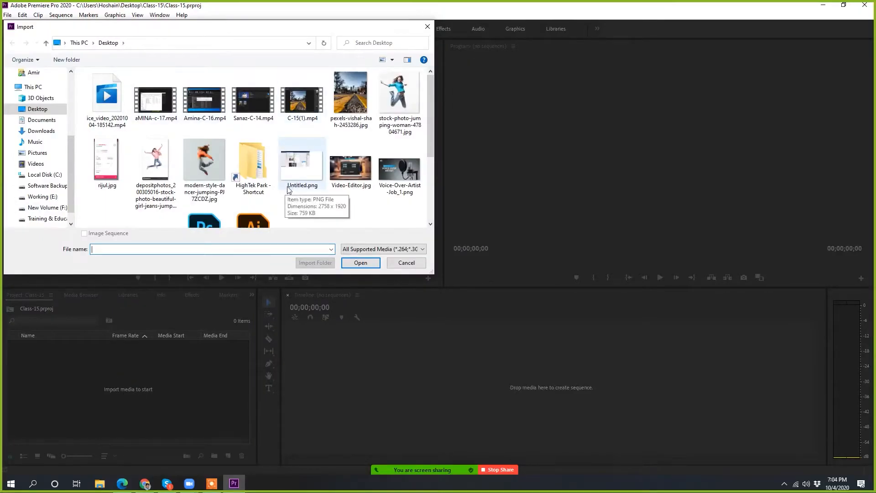
pyautogui.click(253, 97)
pyautogui.click(360, 263)
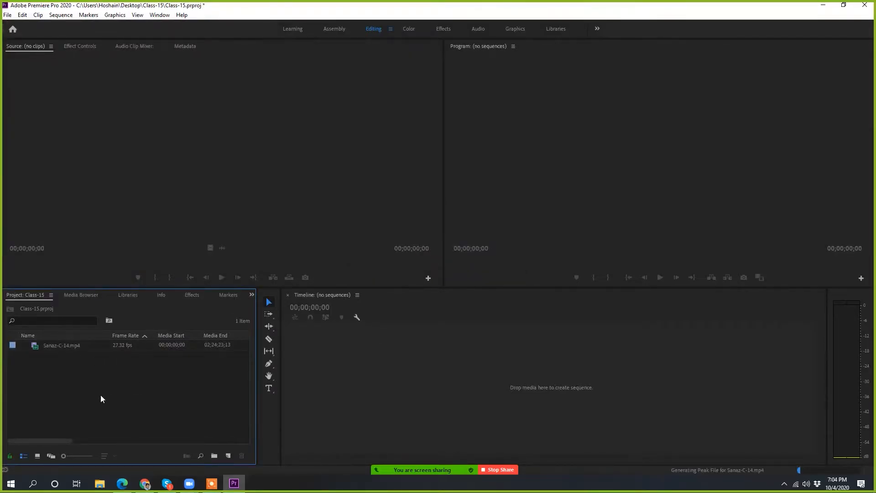
# Step: Enlarge the item icons in the project panel's list to the maximum size, leaving the clip deselected
pyautogui.moveTo(64, 456); pyautogui.dragTo(88, 456)
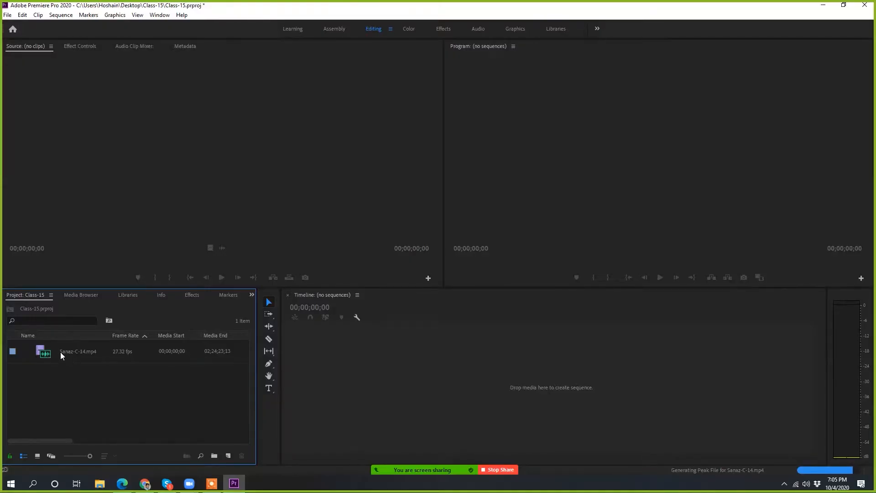
pyautogui.click(84, 348)
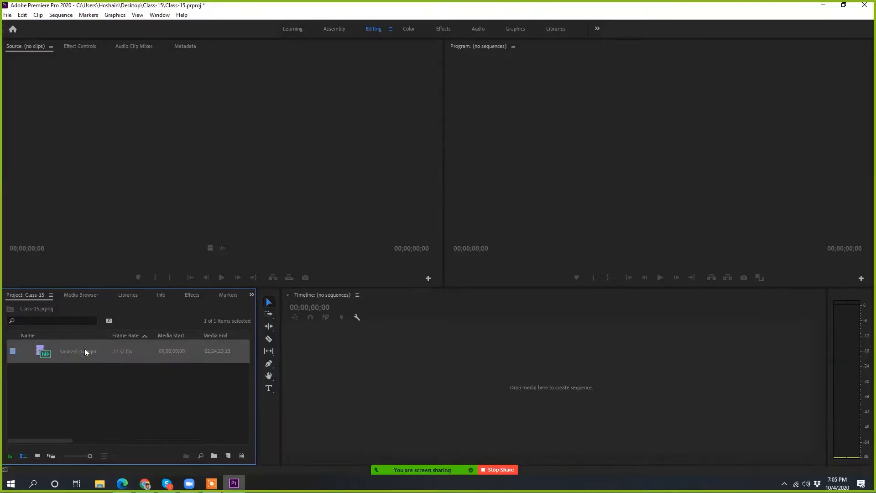
pyautogui.click(144, 380)
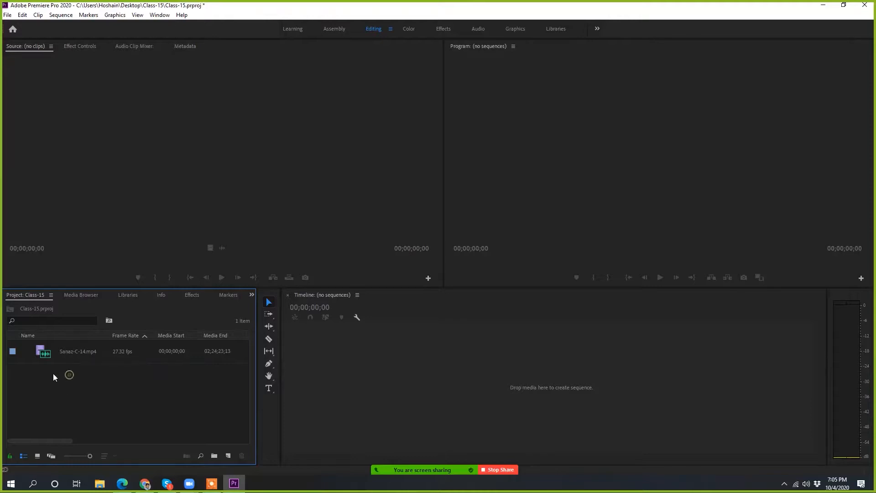
# Step: Preview the imported clip in Icon View, return to List View, and display it in Freeform View
pyautogui.click(38, 458)
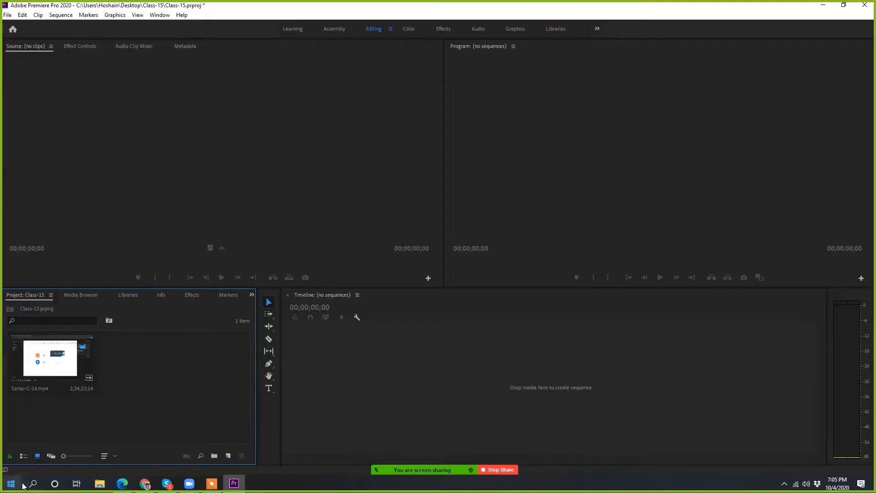
pyautogui.click(23, 456)
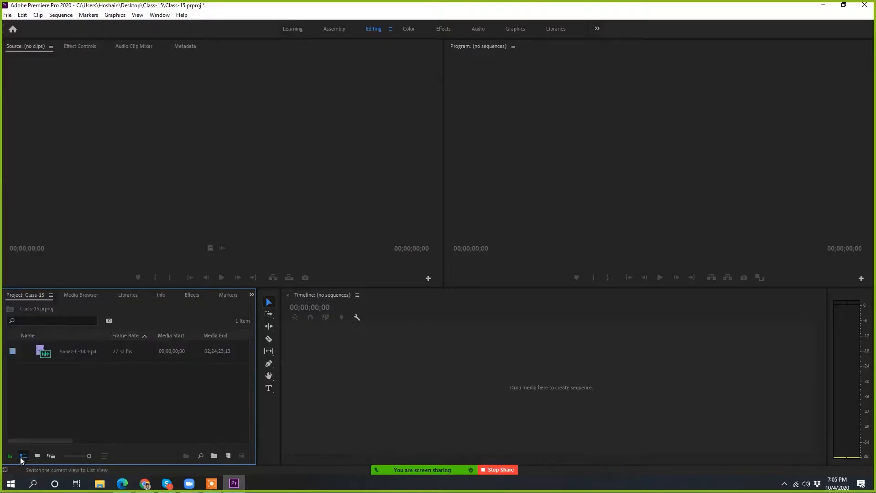
pyautogui.click(51, 456)
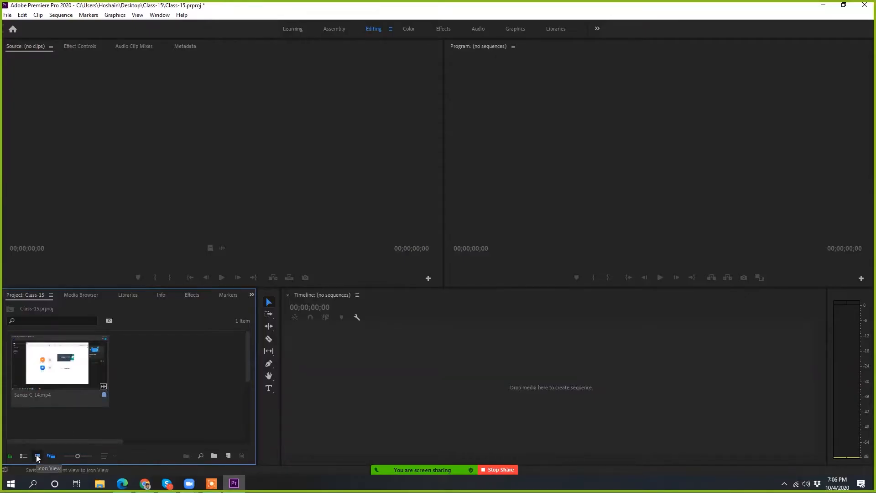
pyautogui.click(58, 407)
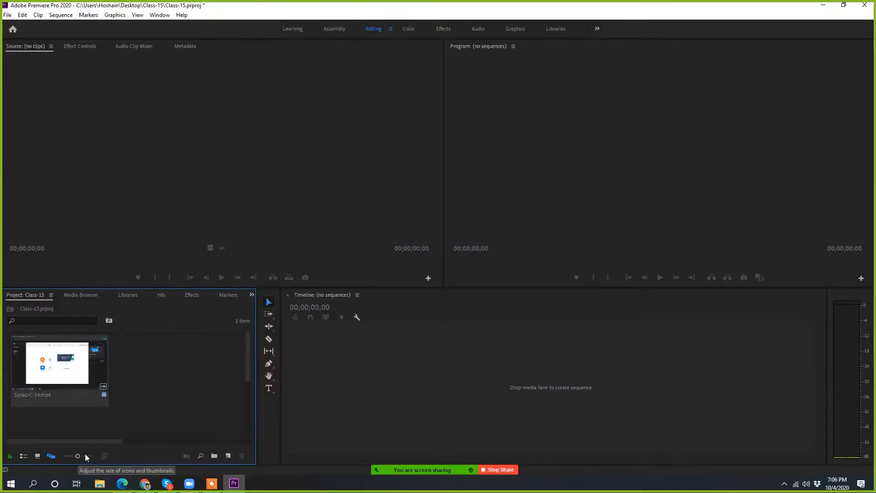
# Step: Shrink the Freeform View thumbnails, return the project panel to List View, and select the green-labelled "bike rides into frame" sequence
pyautogui.moveTo(78, 456)
pyautogui.mouseDown()
pyautogui.moveTo(67, 454)
pyautogui.moveTo(94, 454)
pyautogui.moveTo(66, 456)
pyautogui.mouseUp()
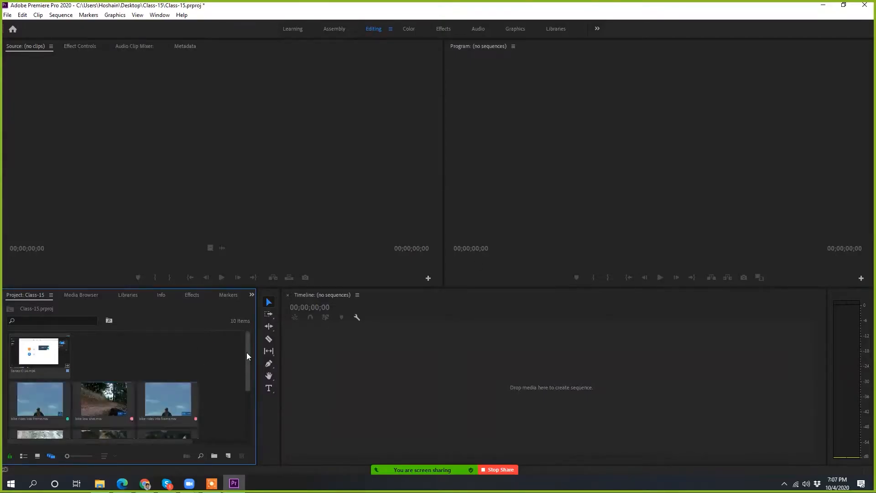
pyautogui.moveTo(246, 352); pyautogui.dragTo(255, 324)
pyautogui.click(26, 456)
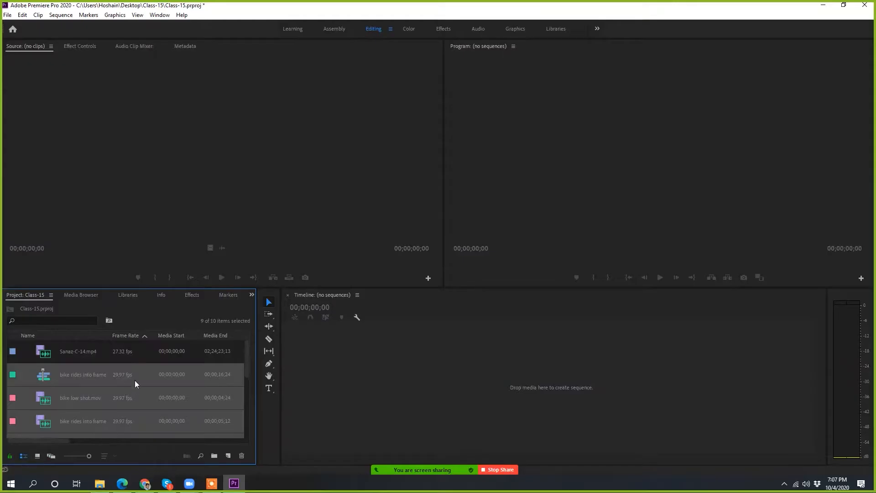
pyautogui.click(97, 386)
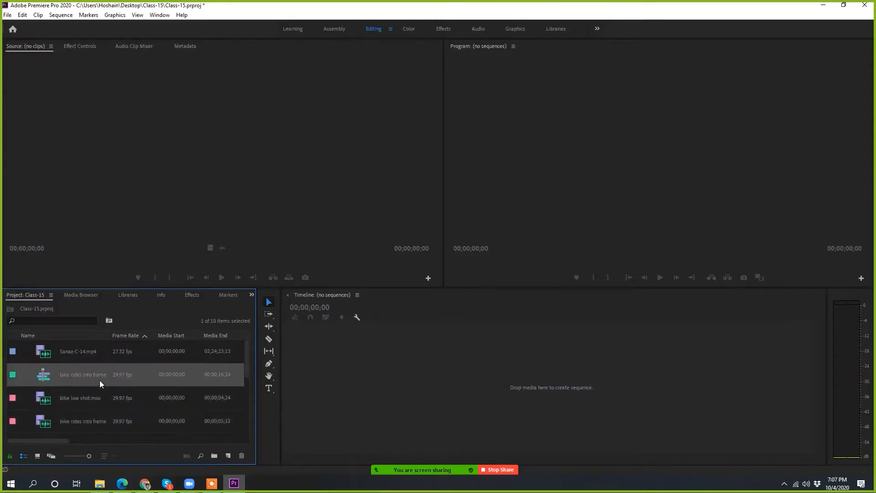
# Step: Run a Find in the project panel for items with a Violet label, matching all criteria, and close the dialog
pyautogui.click(200, 456)
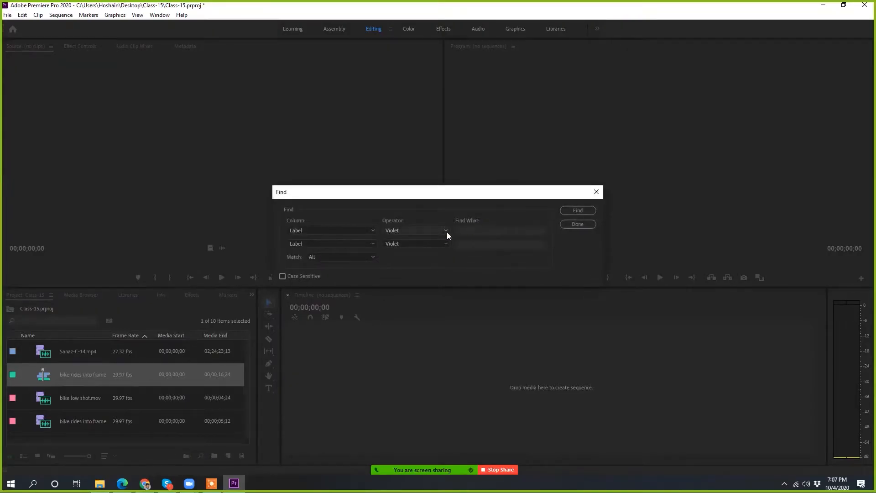
pyautogui.click(357, 230)
pyautogui.click(357, 229)
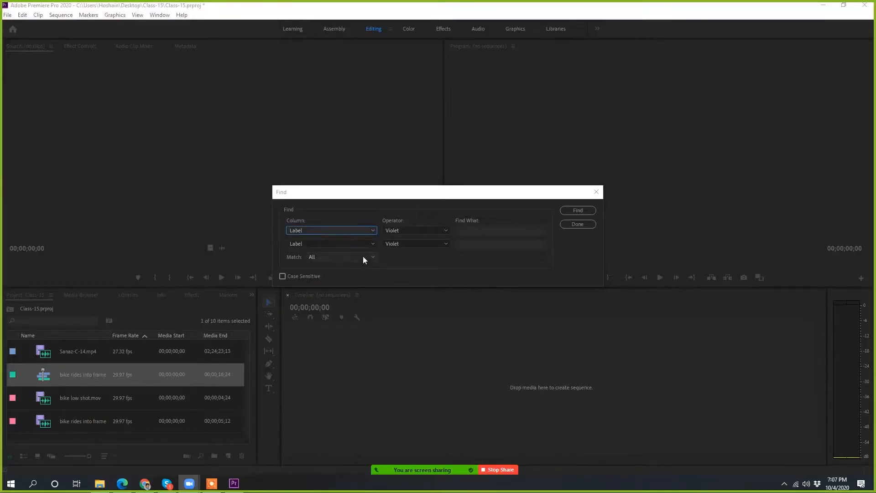
pyautogui.click(584, 213)
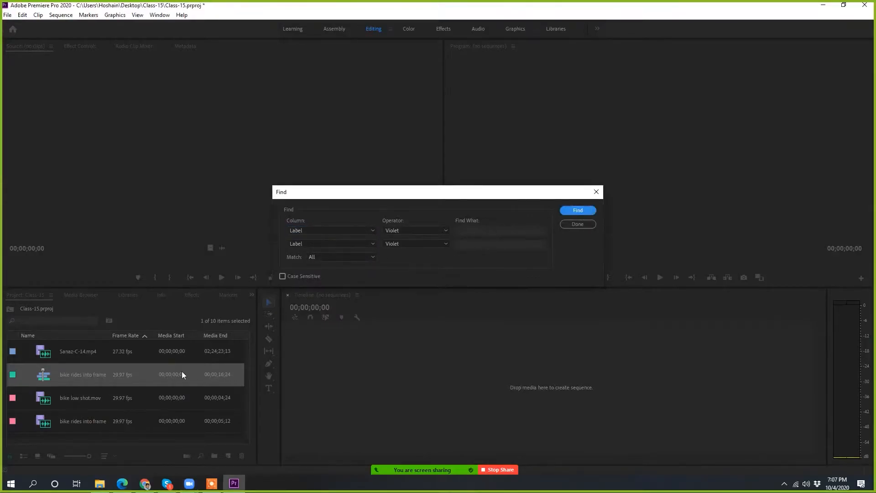
pyautogui.click(597, 192)
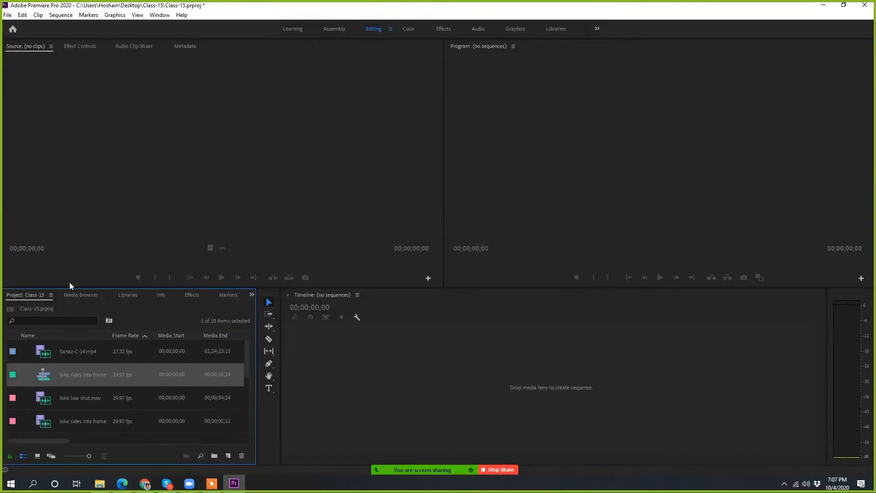
# Step: Filter the project panel by the name of the blue-labelled MP4 recording, and clear the search
pyautogui.click(26, 319)
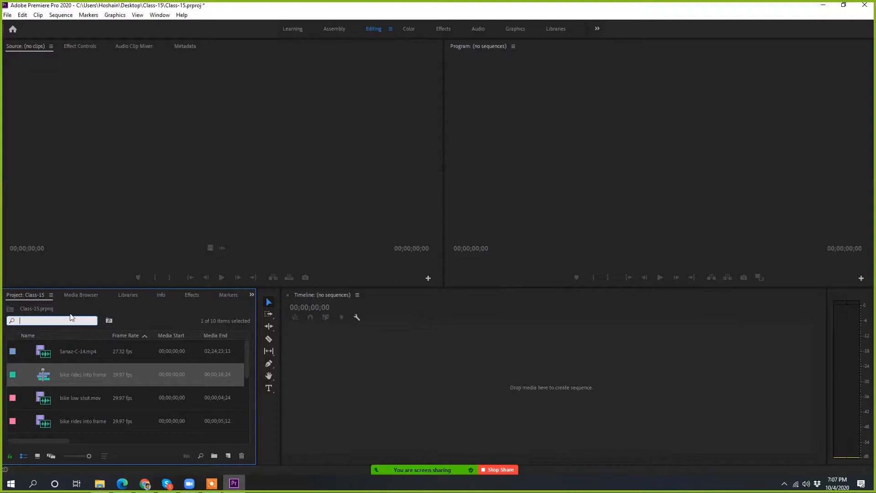
pyautogui.write('Sanaz')
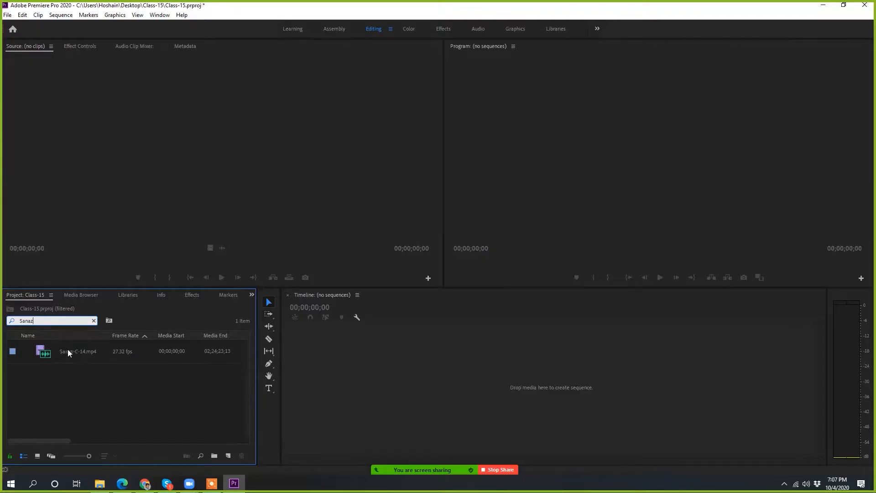
pyautogui.click(93, 320)
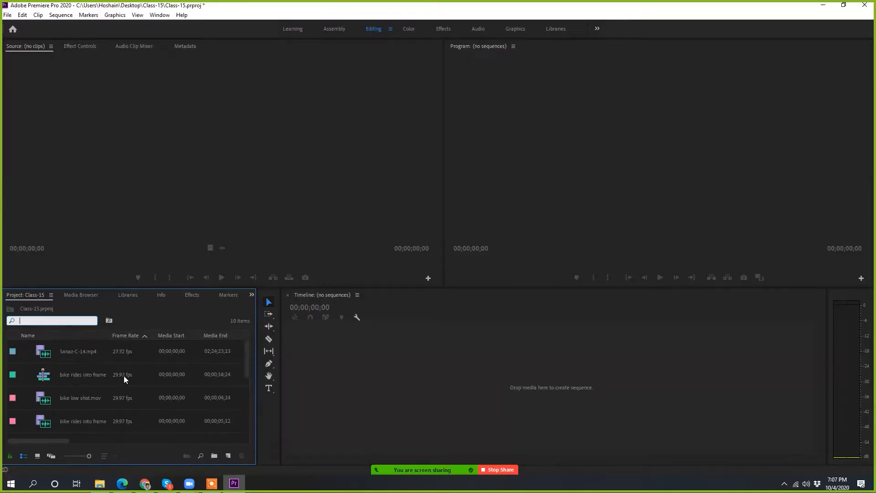
# Step: Compare the video clips with the green-labelled "bike rides into frame" sequence, and open that sequence in the timeline
pyautogui.click(70, 351)
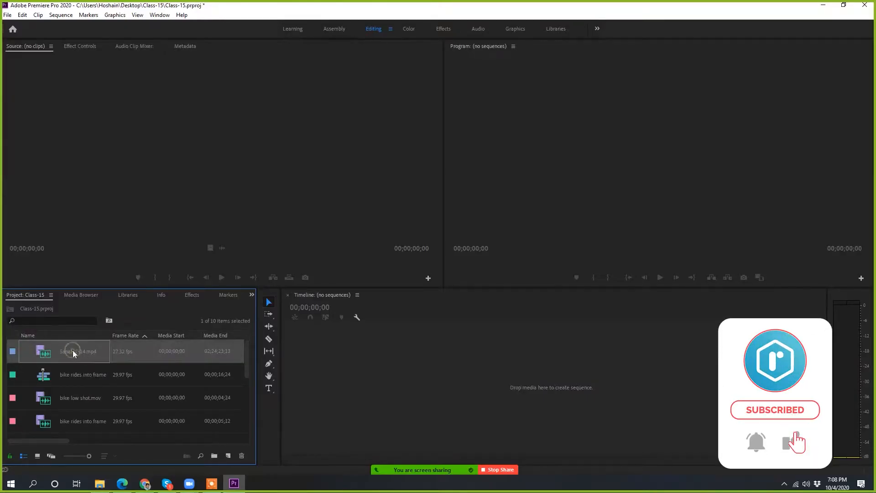
pyautogui.click(59, 411)
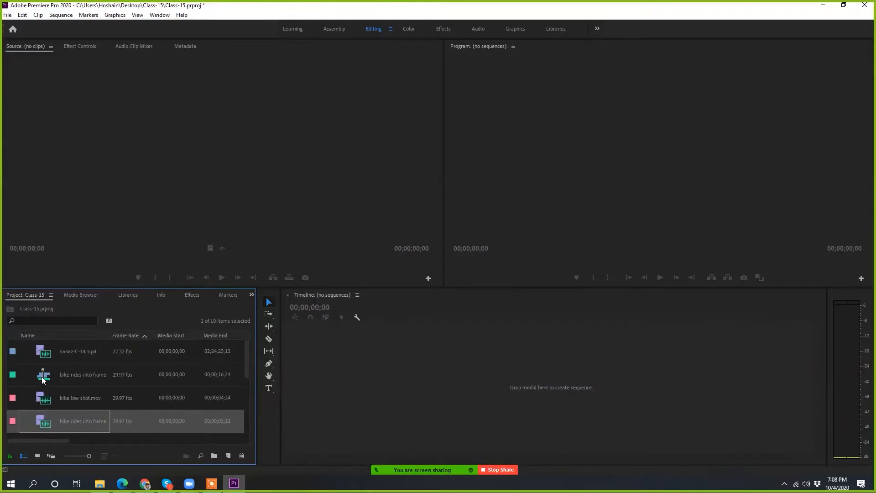
pyautogui.click(69, 377)
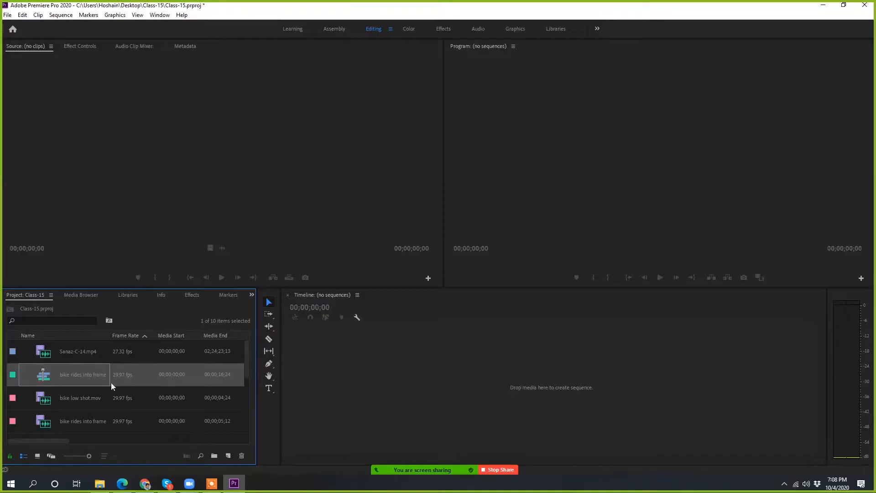
pyautogui.doubleClick(44, 377)
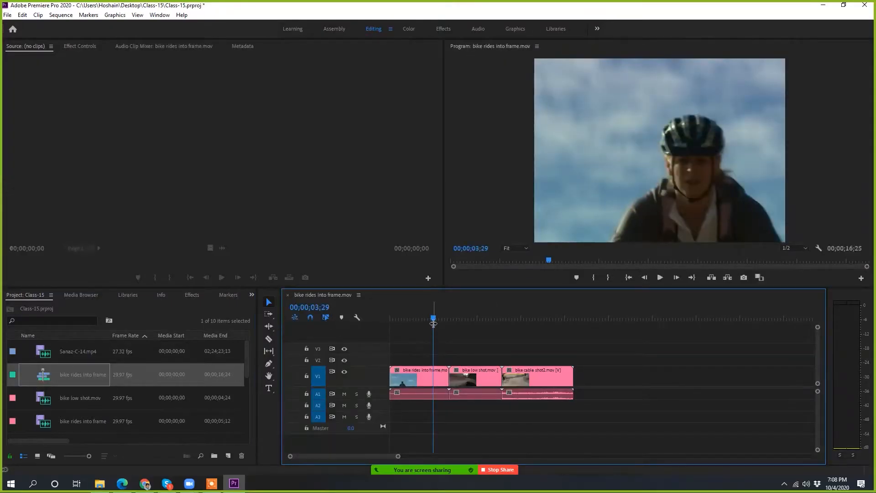
# Step: Scrub through the bike sequence and select each of its three clips, leaving the playhead at 00;00;06;29
pyautogui.moveTo(434, 318); pyautogui.dragTo(476, 378)
pyautogui.click(537, 379)
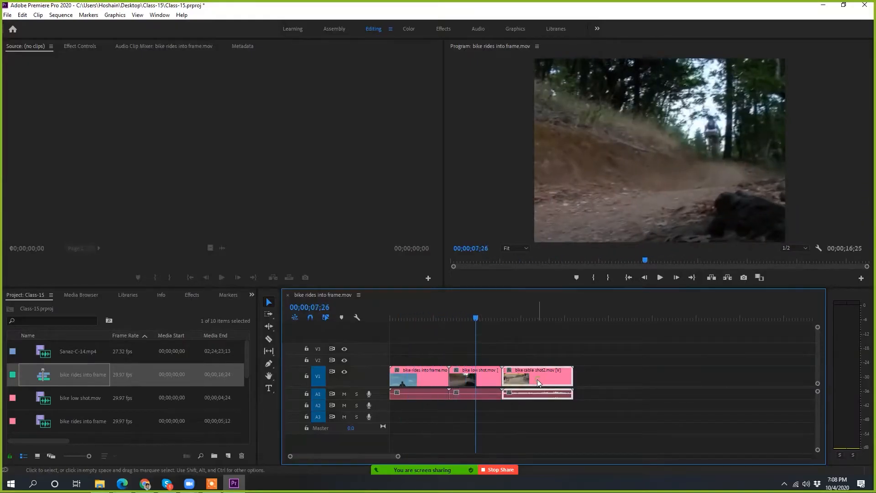
pyautogui.click(489, 376)
pyautogui.click(438, 375)
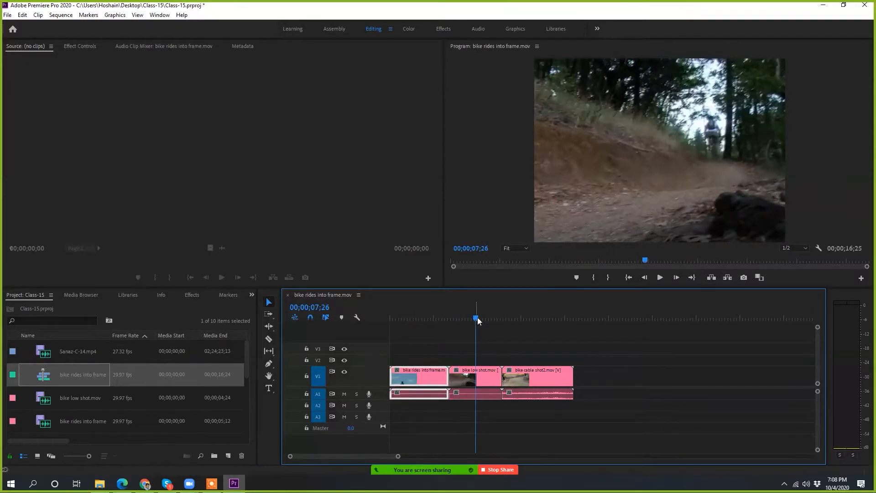
pyautogui.moveTo(476, 318); pyautogui.dragTo(406, 374)
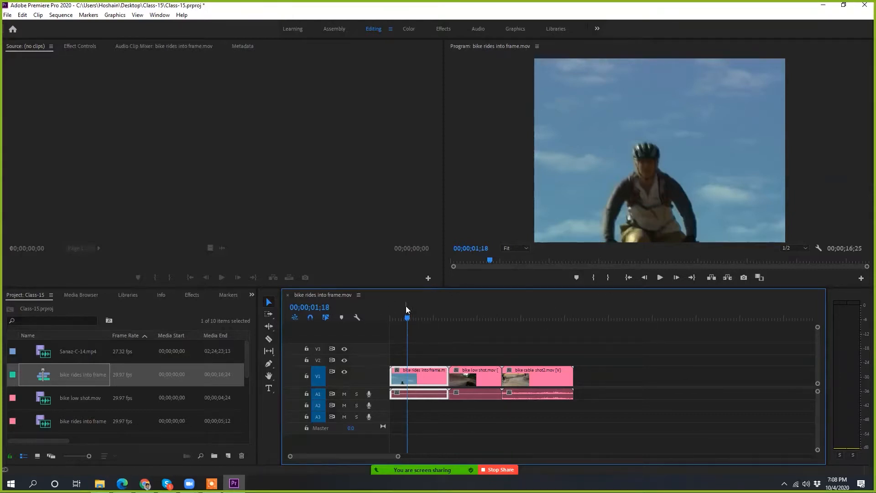
pyautogui.moveTo(409, 318); pyautogui.dragTo(466, 316)
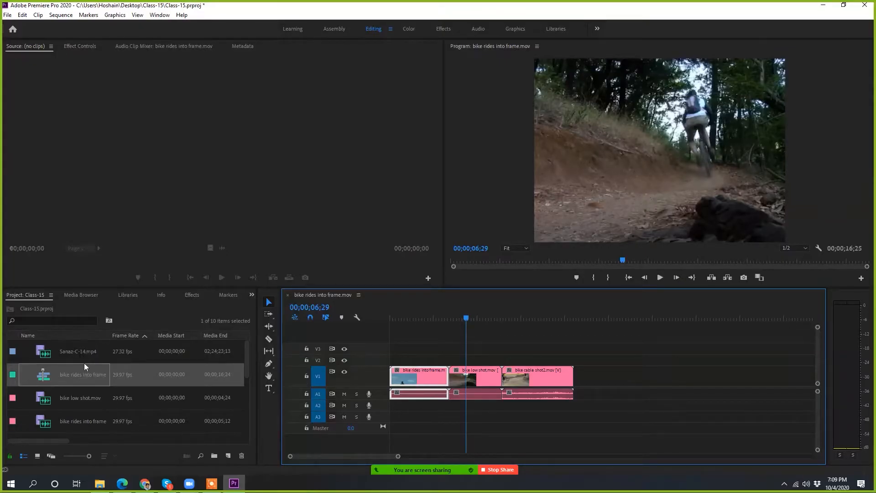
# Step: Load the blue-labelled MP4 recording into the Source Monitor and close the bike sequence in the timeline
pyautogui.click(67, 352)
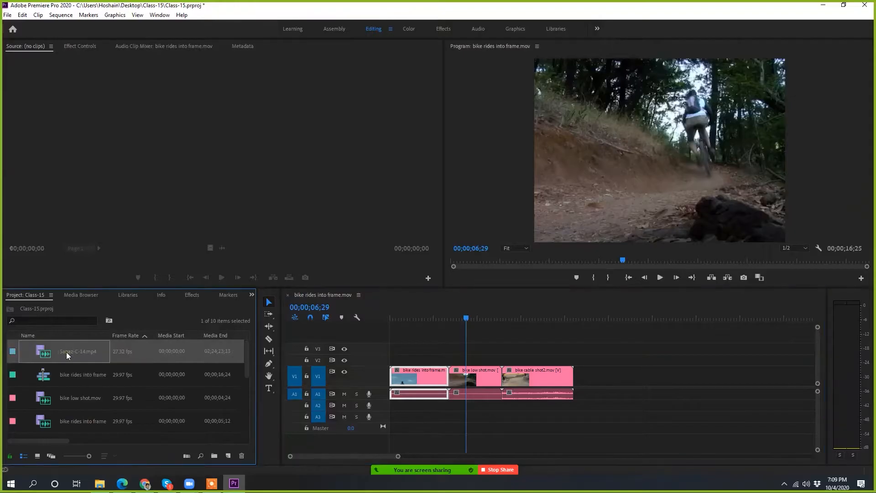
pyautogui.doubleClick(67, 352)
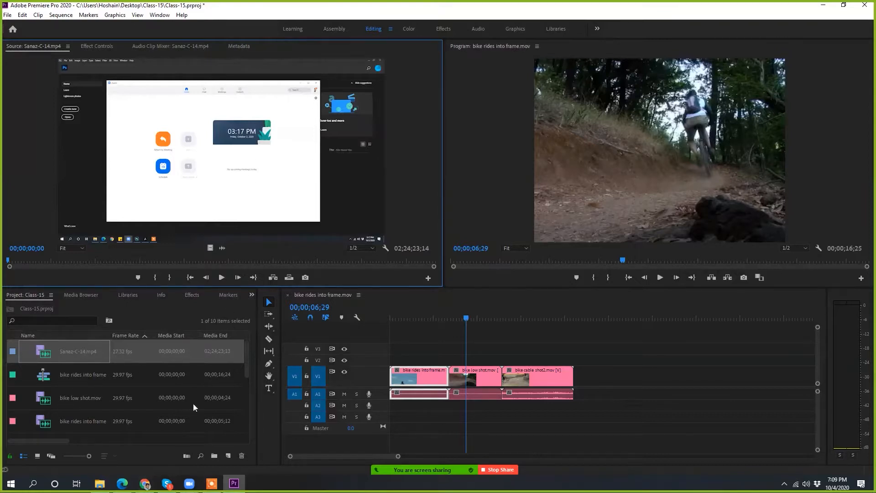
pyautogui.click(288, 295)
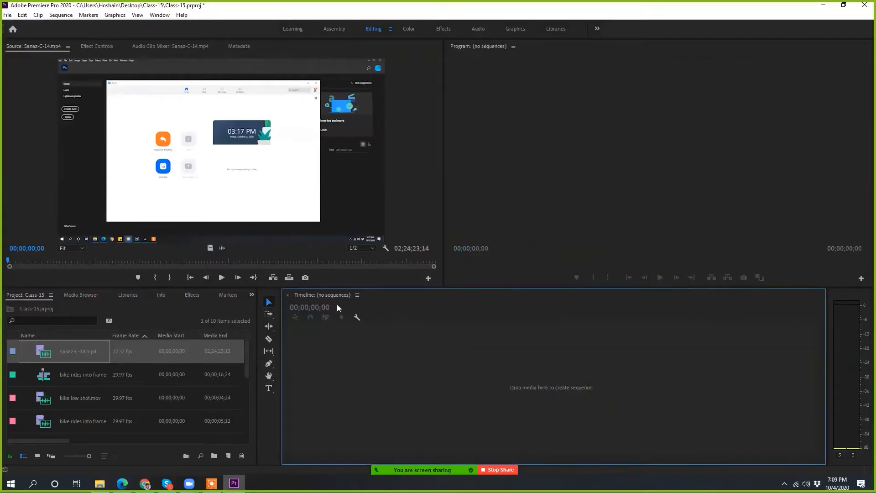
# Step: Close the empty Timeline panel and bring it back by resetting the Editing workspace to its saved layout
pyautogui.click(289, 295)
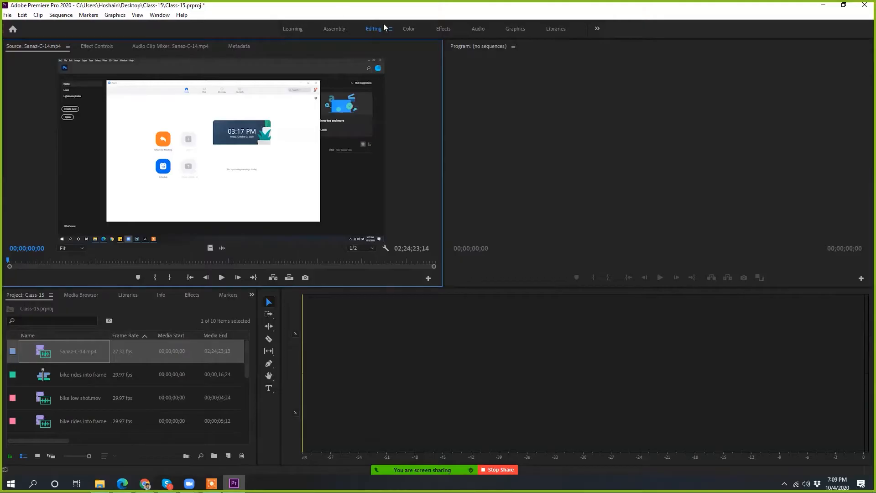
pyautogui.click(165, 16)
pyautogui.moveTo(205, 25)
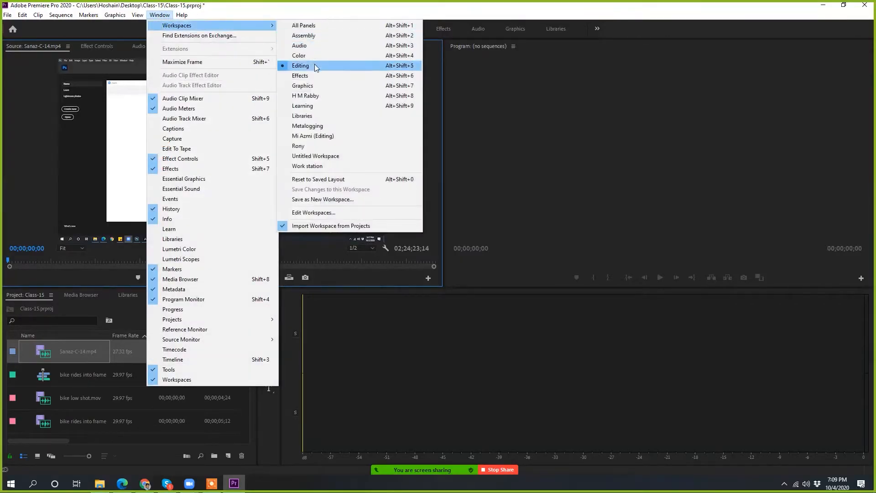
pyautogui.click(319, 179)
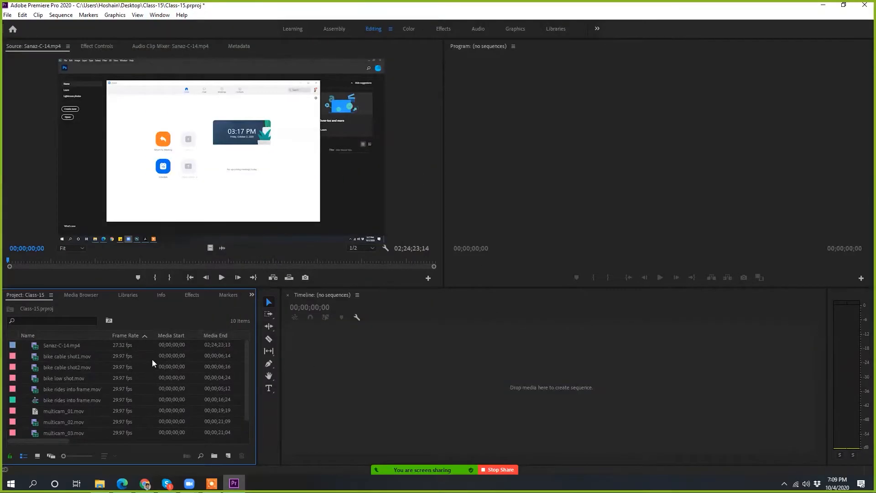
# Step: Enlarge the project panel's list icons to the maximum size and select the green-labelled "bike rides into frame" sequence
pyautogui.click(75, 345)
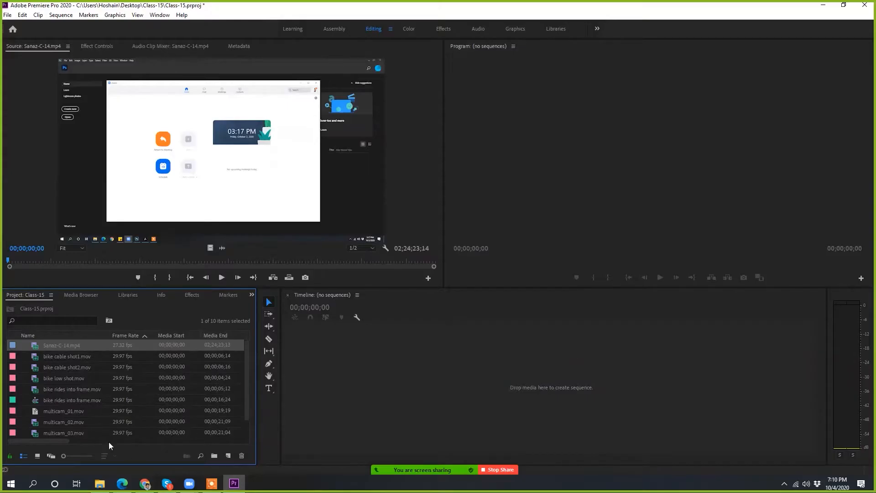
pyautogui.moveTo(64, 455); pyautogui.dragTo(89, 455)
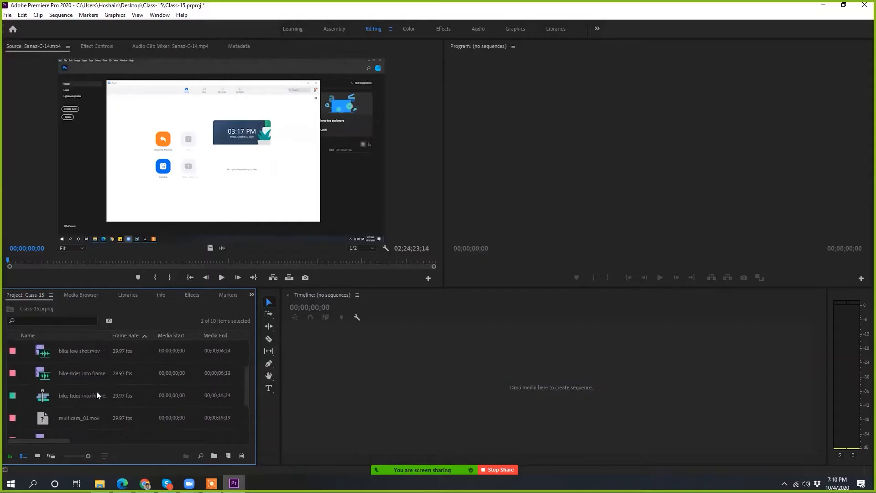
pyautogui.click(42, 401)
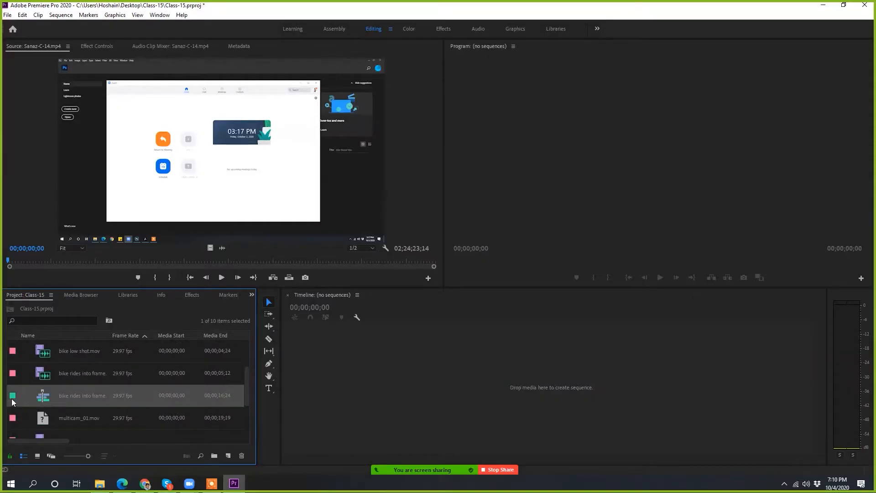
pyautogui.scroll(2, 12, 388)
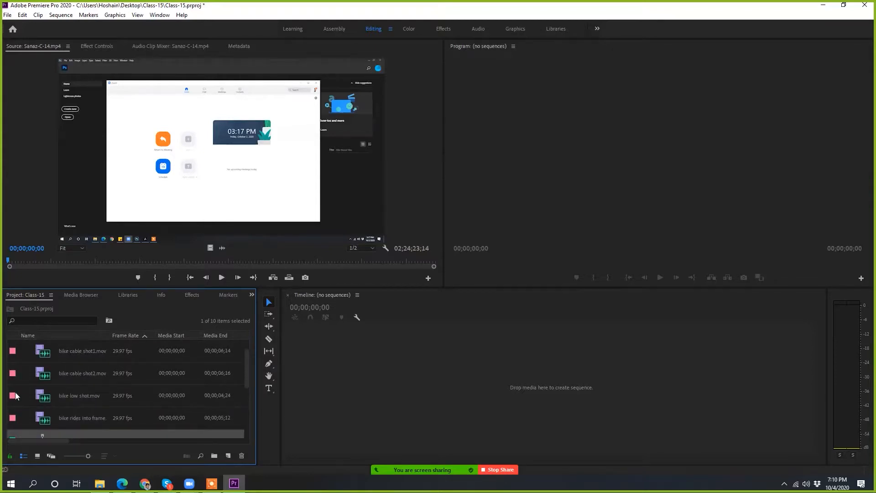
pyautogui.scroll(1, 82, 352)
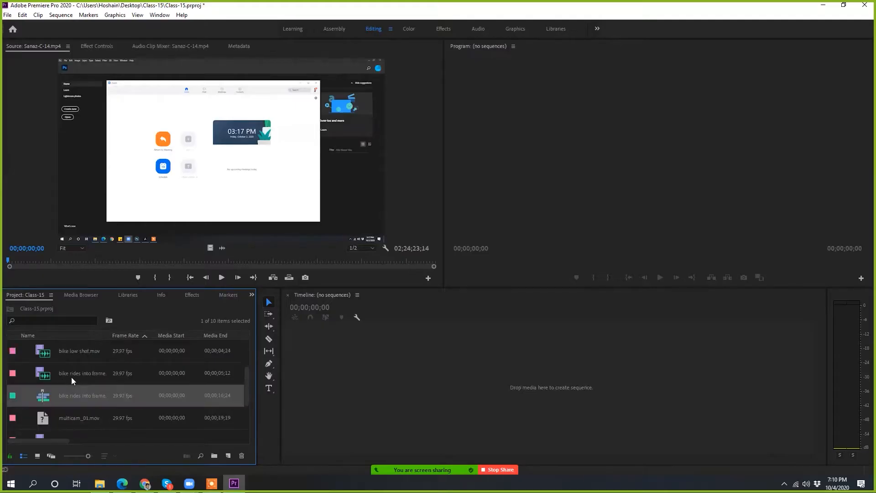
pyautogui.scroll(-5, 73, 377)
pyautogui.scroll(5, 84, 386)
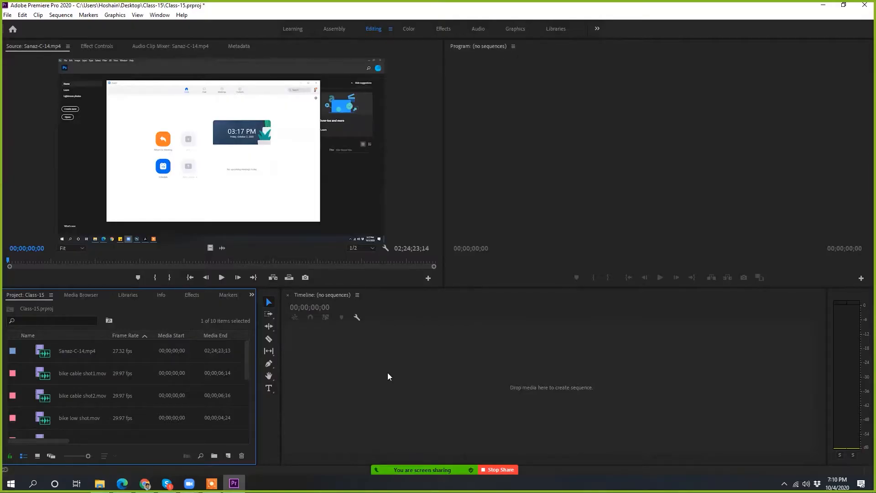
# Step: Create a sequence from the blue-labelled MP4 recording in the empty timeline and scrub the playhead to 00;33;13;15
pyautogui.click(93, 351)
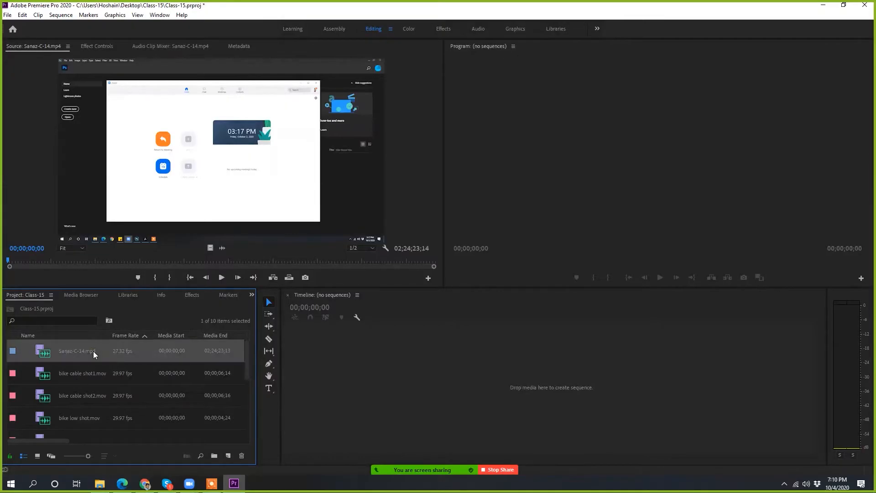
pyautogui.moveTo(74, 350); pyautogui.dragTo(634, 376)
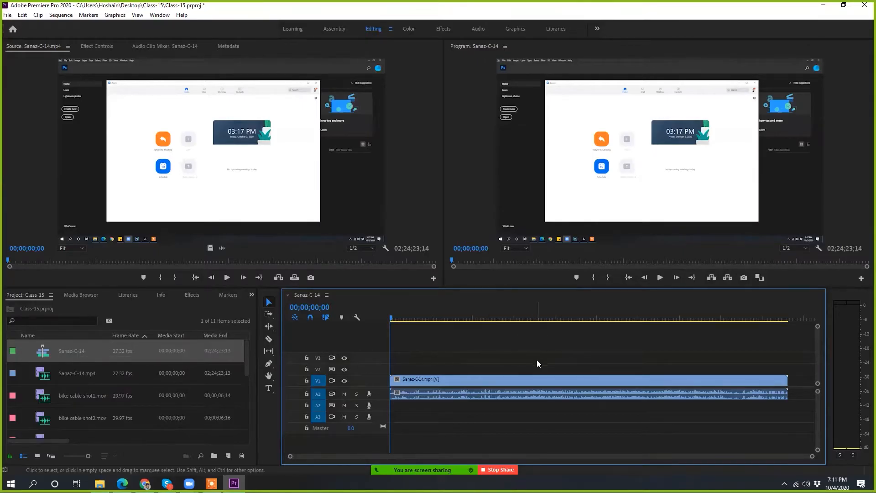
pyautogui.moveTo(391, 318); pyautogui.dragTo(482, 352)
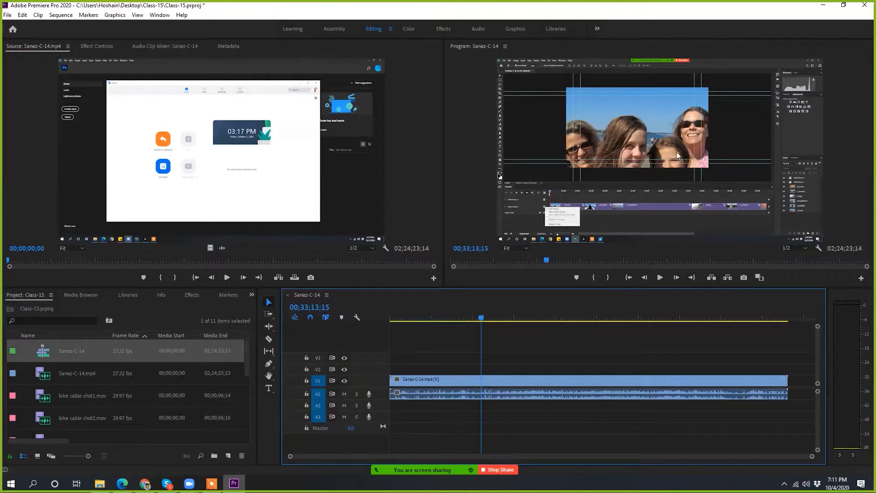
# Step: Close the sequence made from the MP4 recording, distinguish it from its source clip, and delete it from the project
pyautogui.click(288, 295)
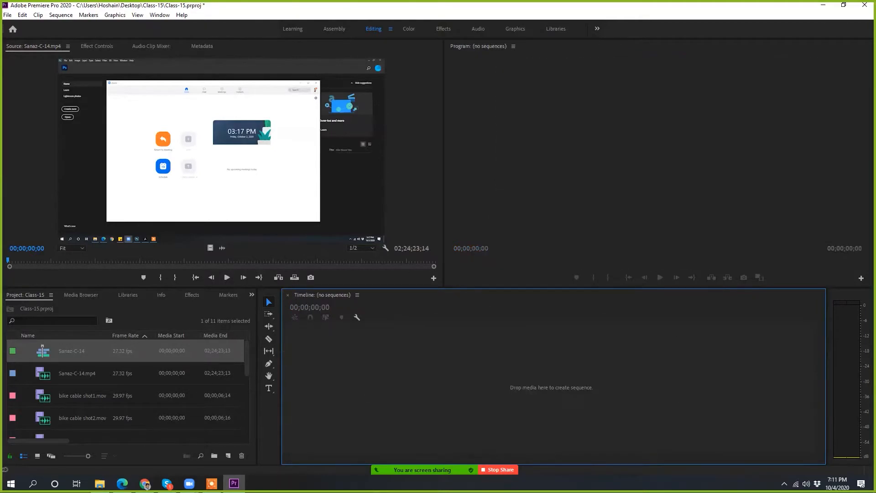
pyautogui.click(77, 375)
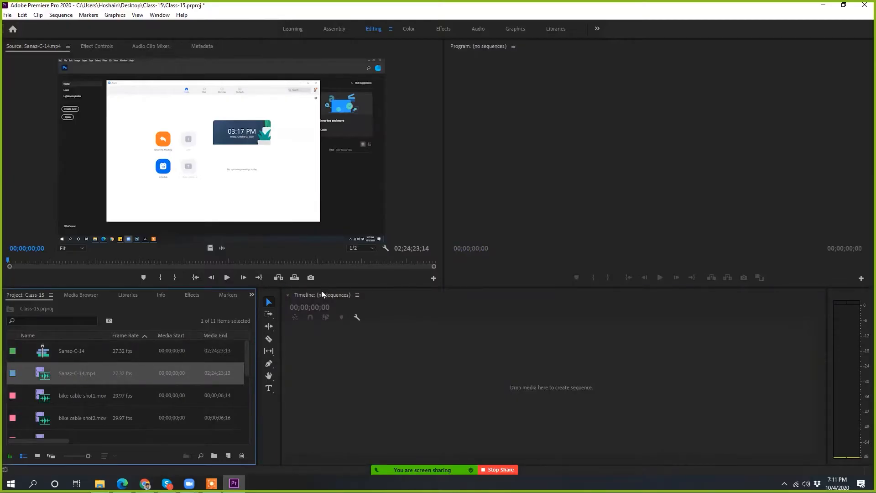
pyautogui.click(80, 354)
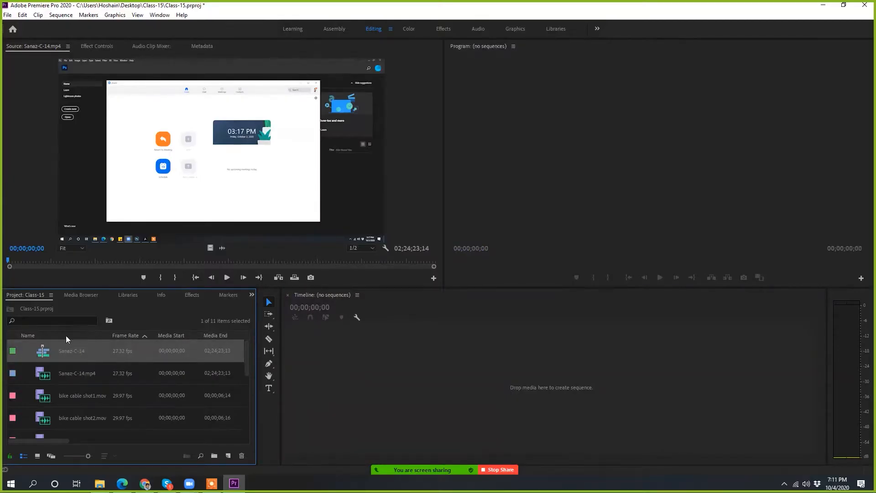
pyautogui.click(89, 370)
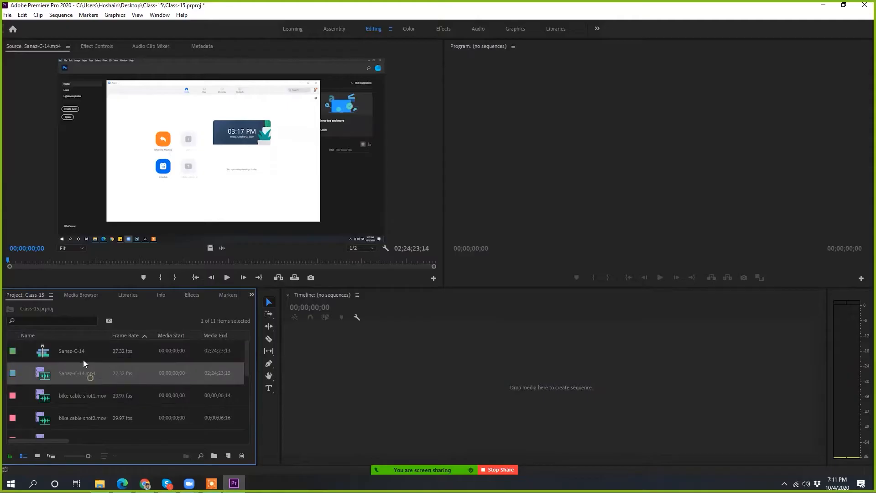
pyautogui.click(76, 351)
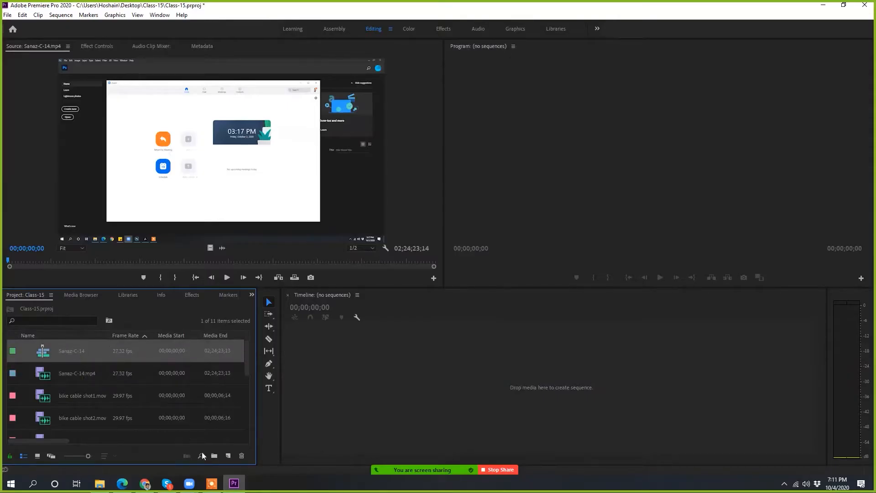
pyautogui.click(242, 455)
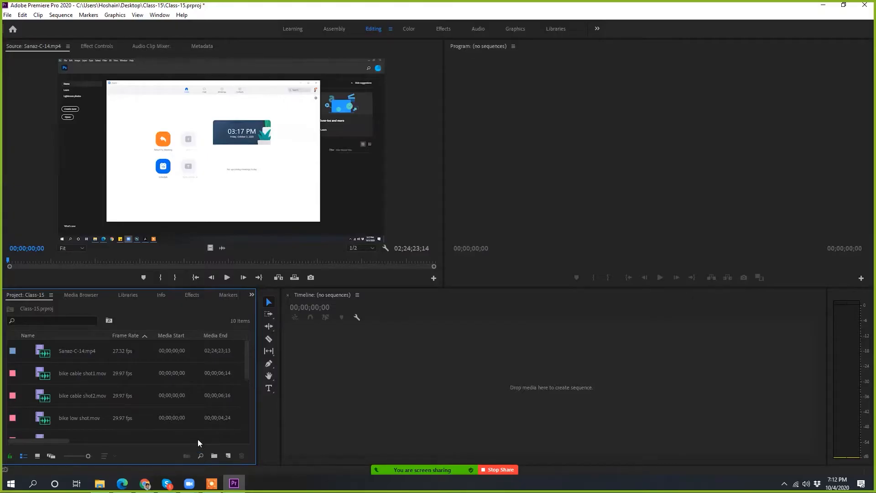
# Step: Select all the MOV clips in the project and create a new bin named "Folder-1"
pyautogui.click(78, 372)
pyautogui.scroll(-5, 81, 396)
pyautogui.keyDown('shift'); pyautogui.click(83, 420); pyautogui.keyUp('shift')
pyautogui.scroll(5, 92, 415)
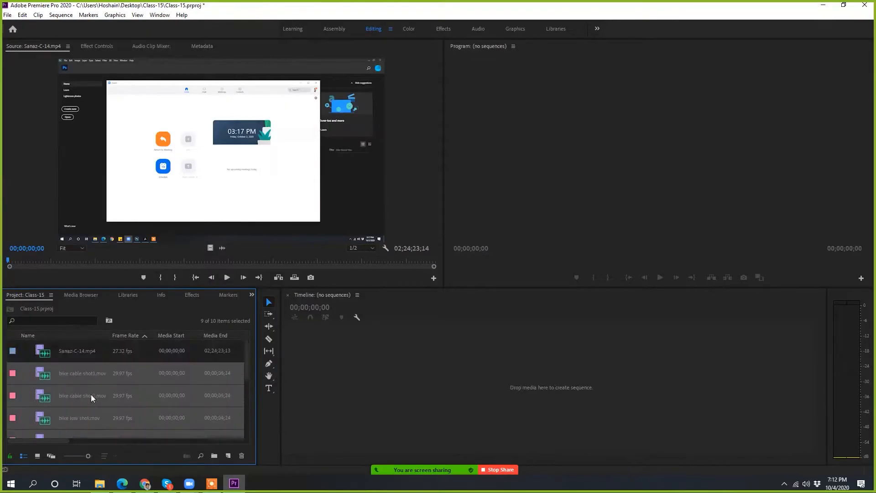
pyautogui.scroll(-1, 90, 401)
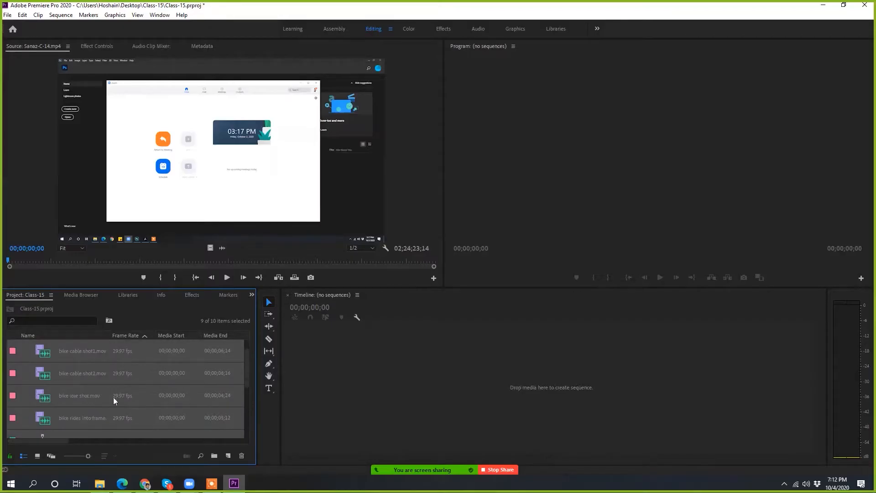
pyautogui.click(214, 456)
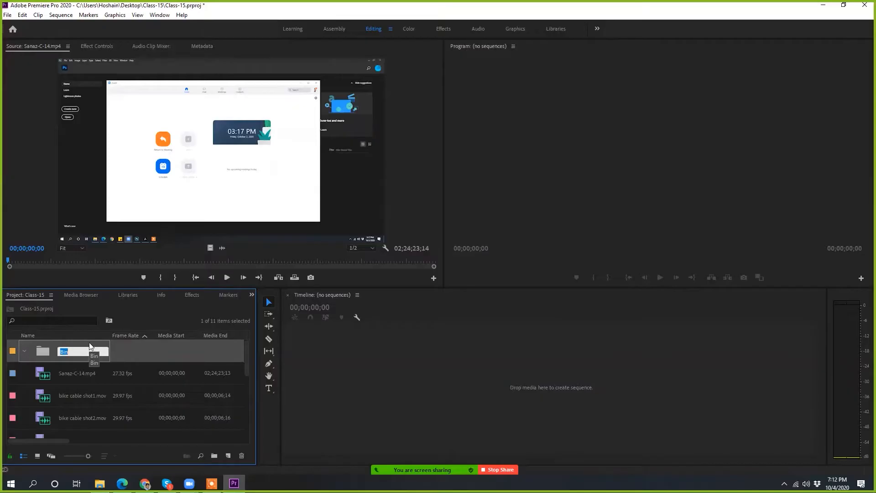
pyautogui.write('Folder--1')
pyautogui.press('Return')
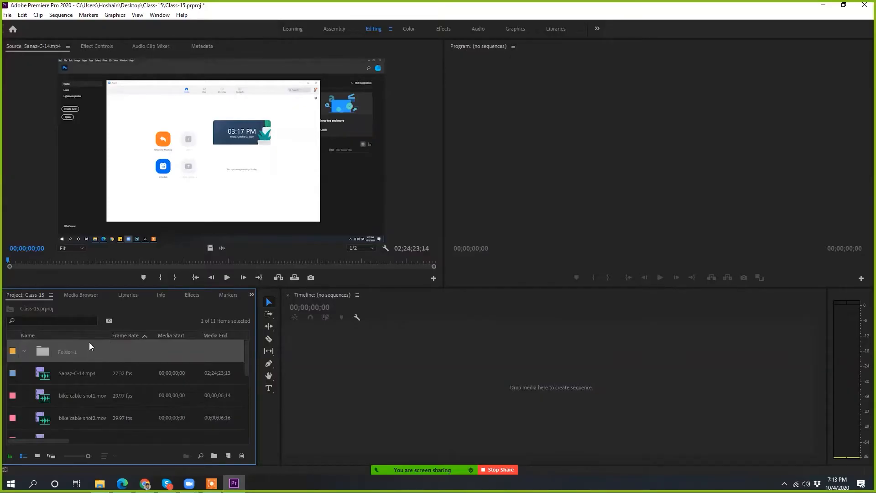
# Step: Move all the MOV clips into the Folder-1 bin and collapse it
pyautogui.click(23, 351)
pyautogui.scroll(-5, 70, 395)
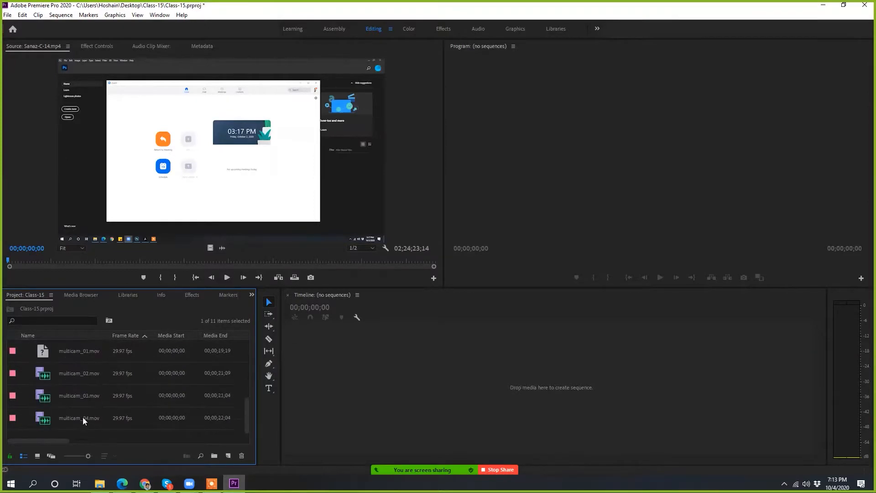
pyautogui.keyDown('shift'); pyautogui.click(83, 416); pyautogui.keyUp('shift')
pyautogui.scroll(5, 87, 415)
pyautogui.moveTo(85, 403); pyautogui.dragTo(86, 352)
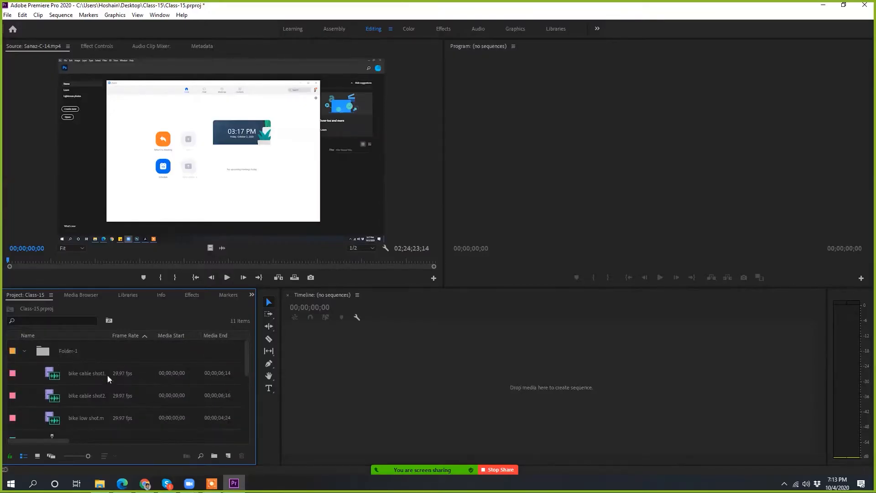
pyautogui.click(24, 351)
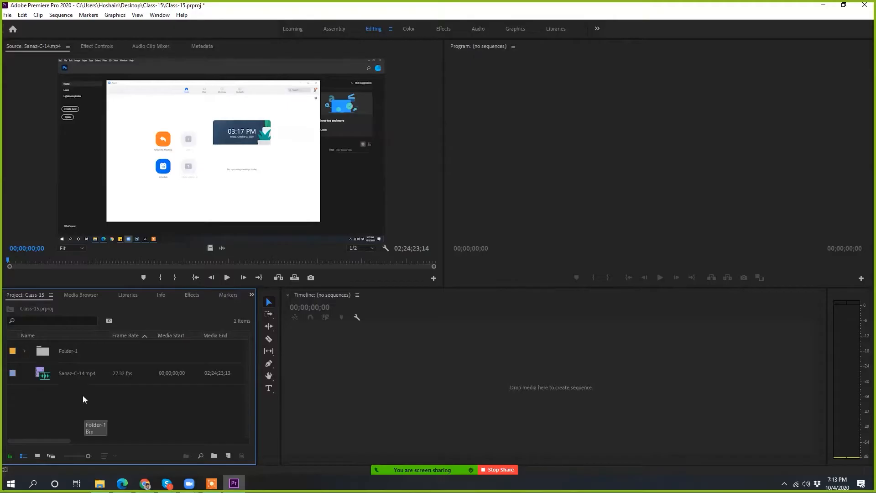
# Step: Expand Folder-1 to review the clips stored inside, and collapse the bin again
pyautogui.click(25, 351)
pyautogui.click(25, 351)
pyautogui.click(25, 352)
pyautogui.scroll(-3, 128, 373)
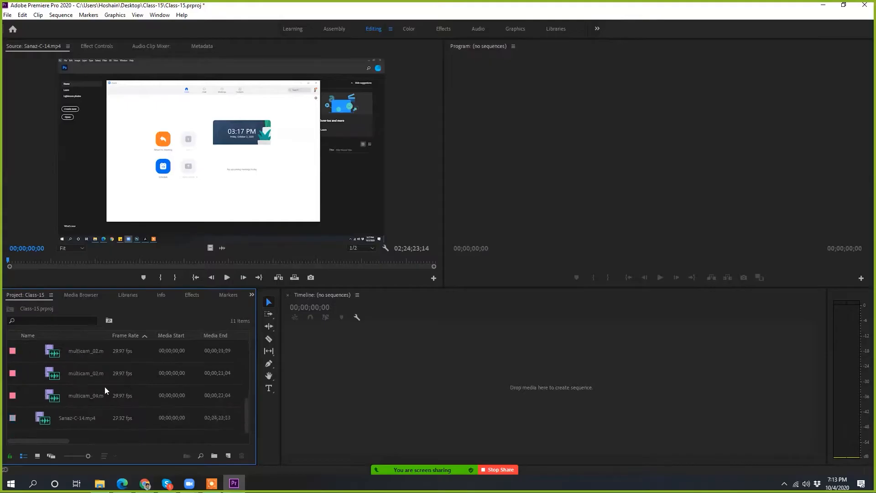
pyautogui.scroll(3, 104, 390)
pyautogui.click(26, 351)
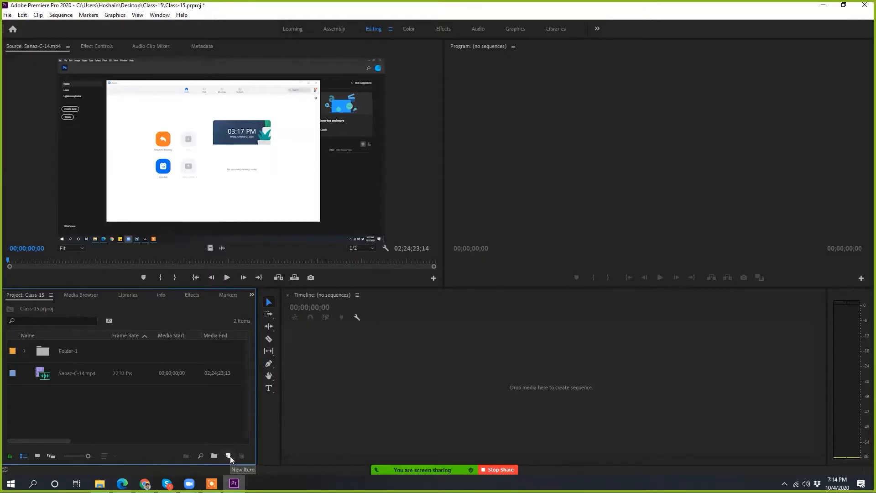
# Step: Review the kinds of new items the project can create, such as Adjustment Layer and Color Matte, without creating one
pyautogui.hscroll(3, 221, 452)
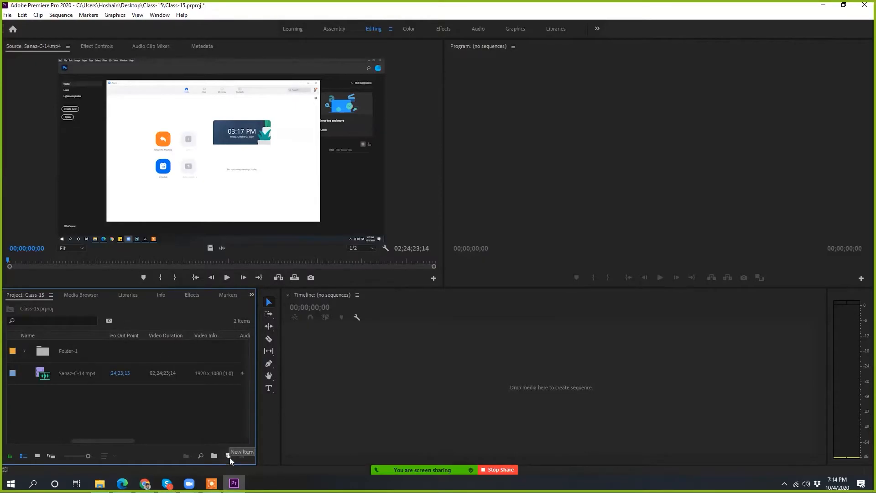
pyautogui.click(228, 455)
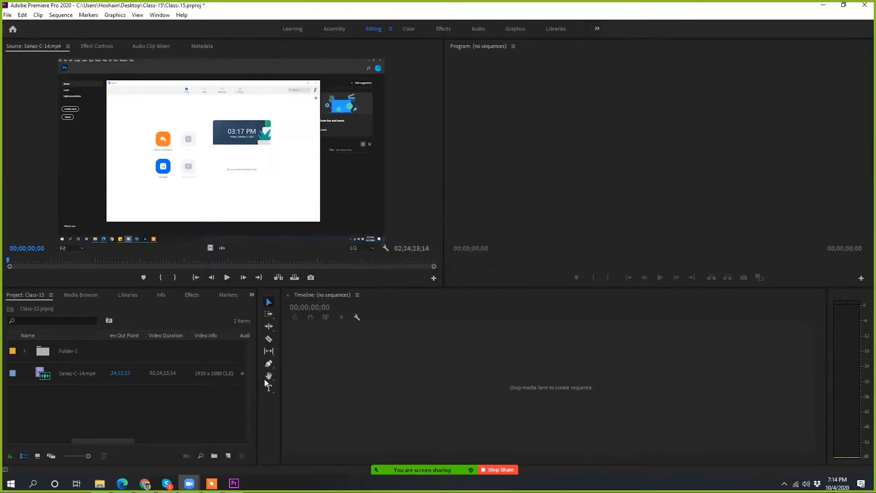
pyautogui.click(227, 455)
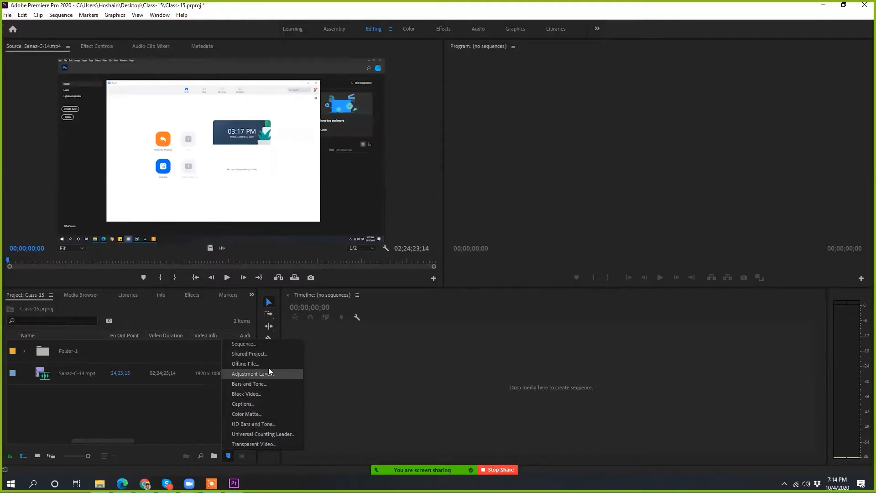
pyautogui.click(151, 426)
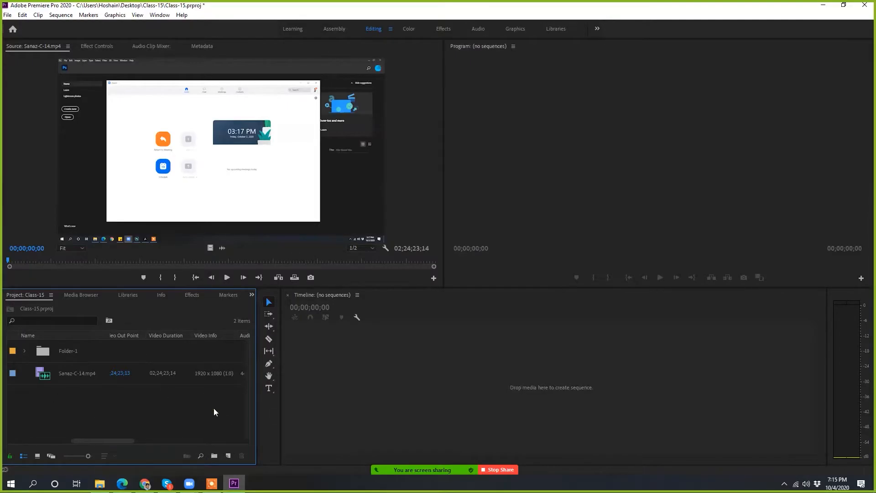
# Step: Start a new sequence to examine the available sequence presets, and cancel without creating it
pyautogui.hotkey('ctrl', 'n')
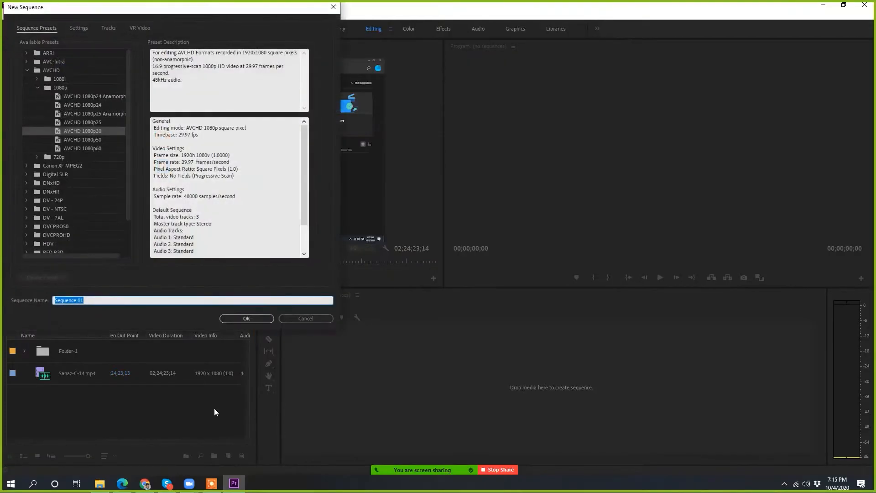
pyautogui.moveTo(281, 7); pyautogui.dragTo(558, 115)
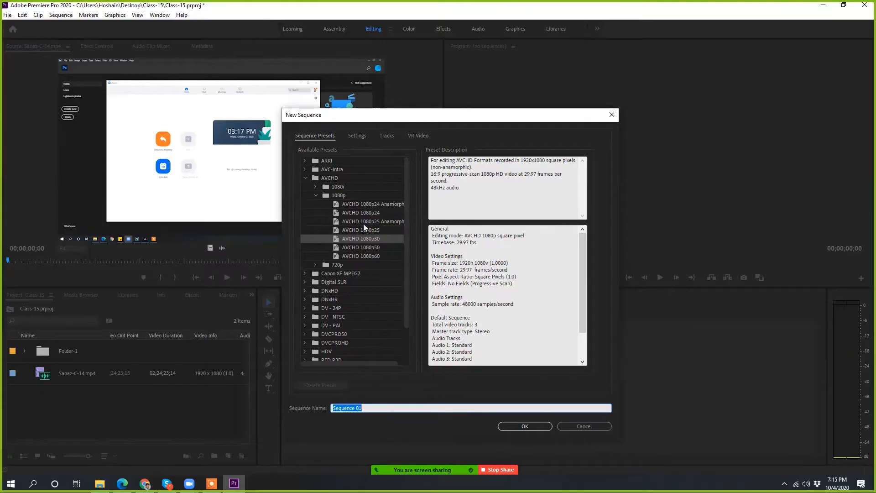
pyautogui.click(604, 426)
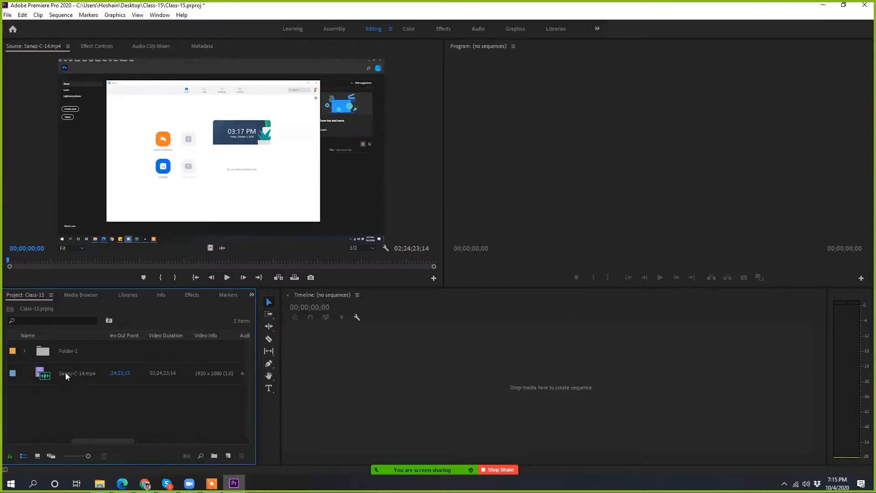
# Step: Preview the MP4 recording in the Source monitor from its start and again from 00;20;11;06, and stop playback
pyautogui.click(195, 189)
pyautogui.click(227, 276)
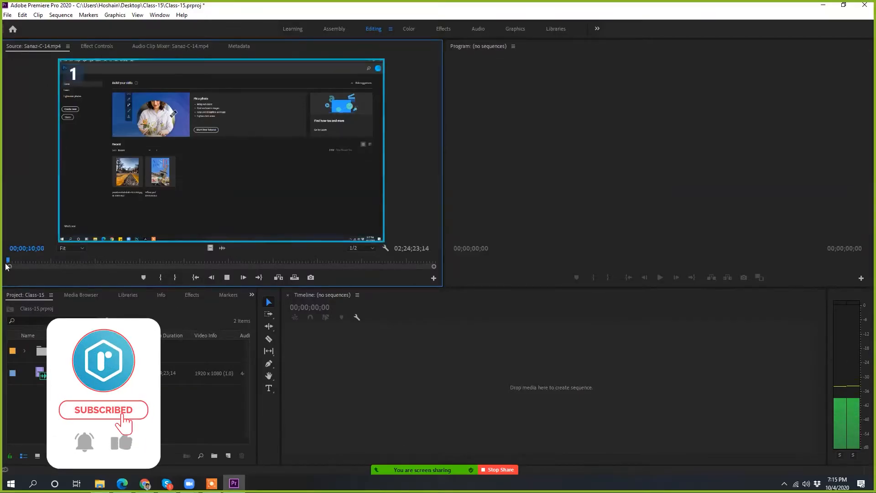
pyautogui.click(21, 263)
pyautogui.moveTo(21, 263); pyautogui.dragTo(66, 261)
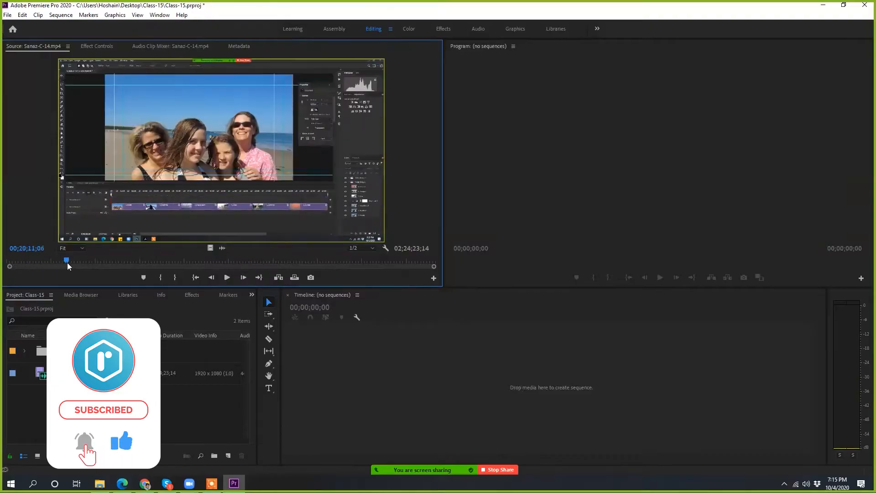
pyautogui.click(226, 277)
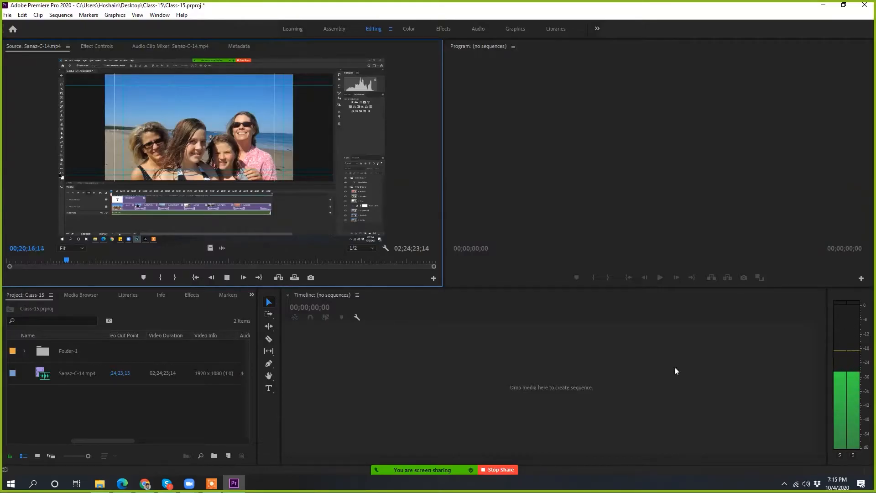
pyautogui.click(228, 277)
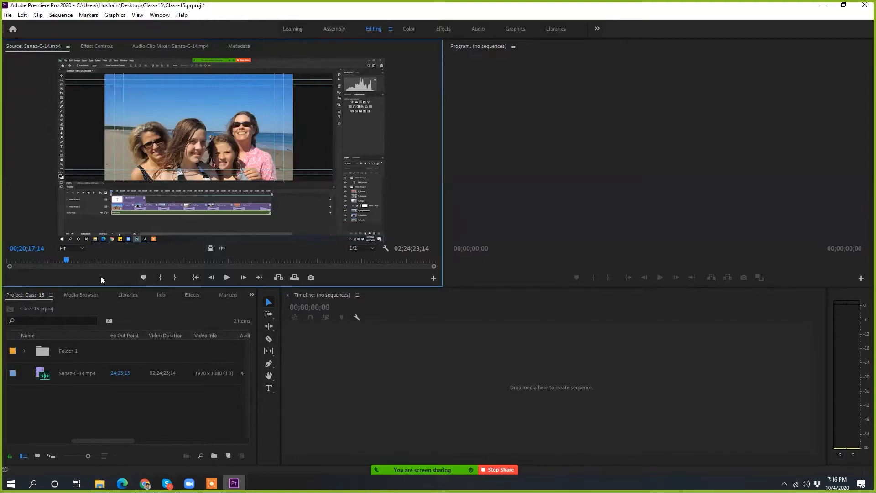
# Step: Scrub the source recording to 00;13;52;03 and add a marker at that frame
pyautogui.moveTo(69, 259); pyautogui.dragTo(89, 260)
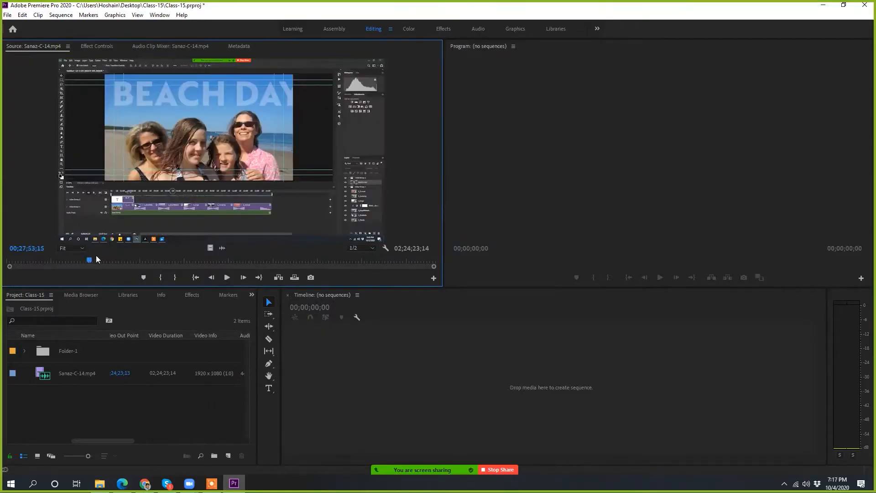
pyautogui.click(89, 260)
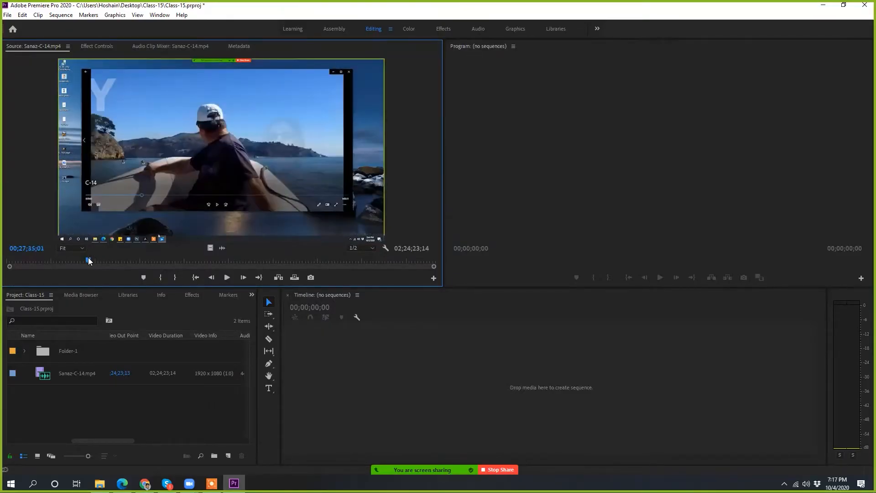
pyautogui.moveTo(88, 260); pyautogui.dragTo(47, 258)
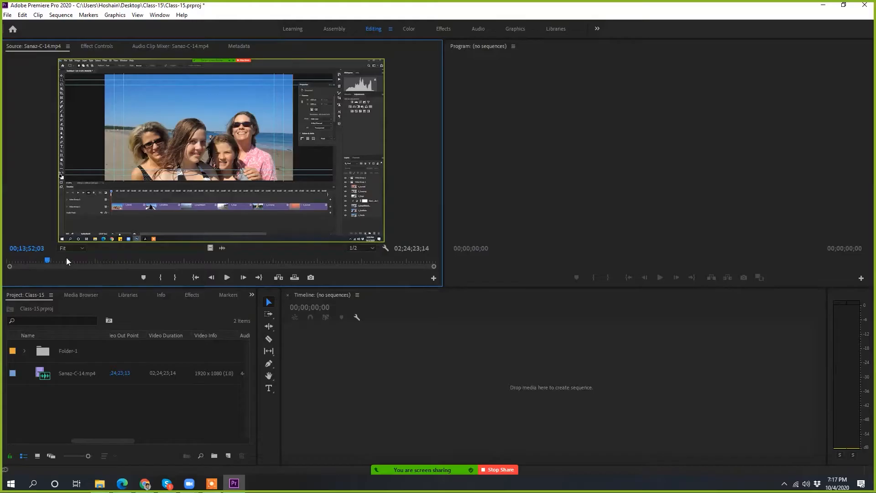
pyautogui.click(143, 277)
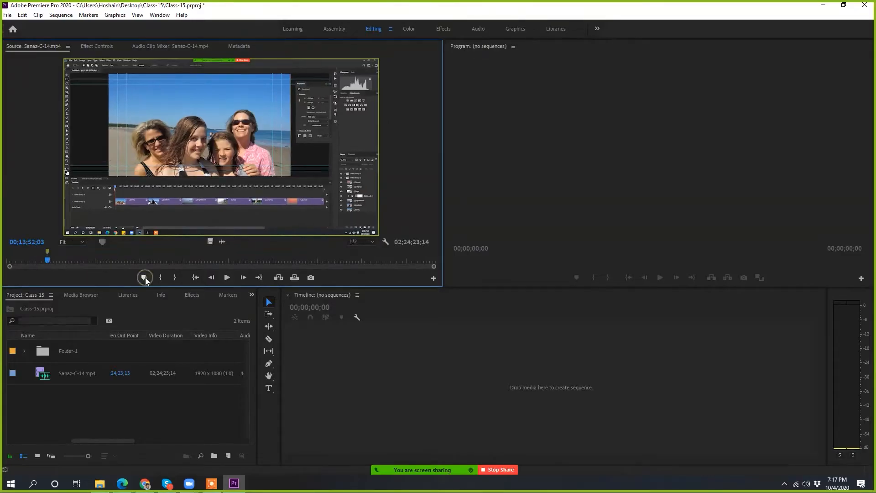
# Step: Set the source clip marker's color to orange and name it "Start Type Animation"
pyautogui.doubleClick(47, 251)
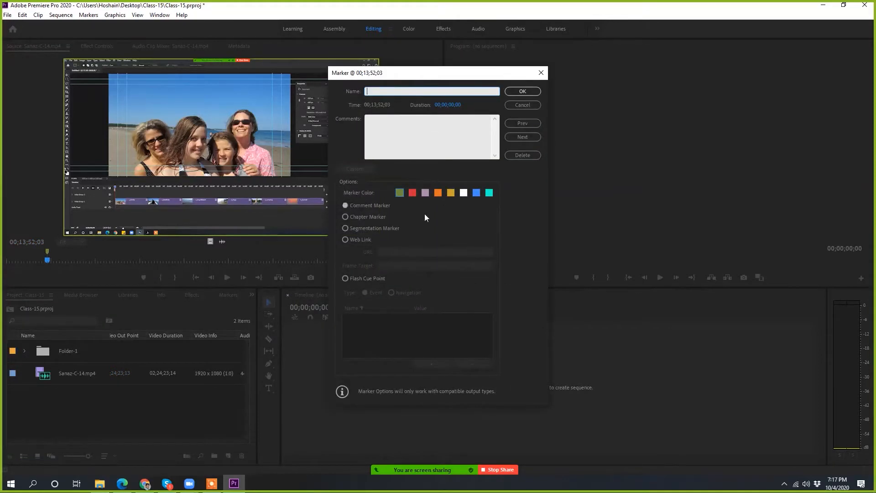
pyautogui.click(437, 193)
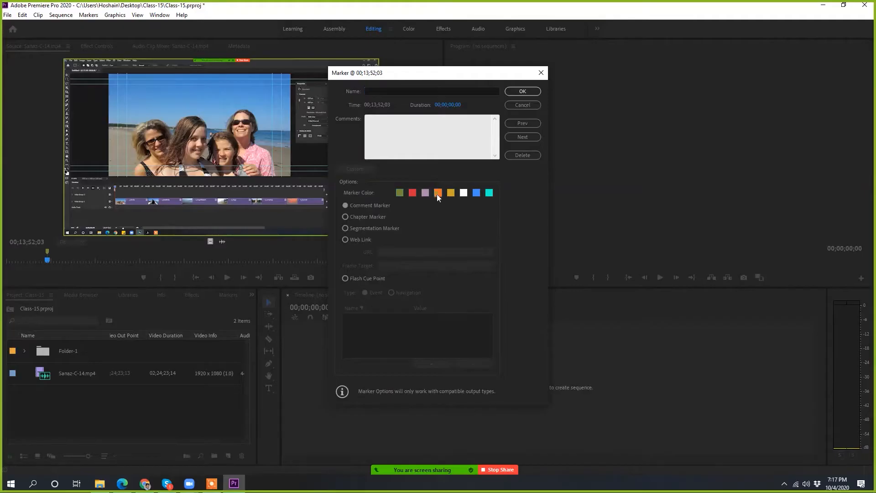
pyautogui.click(377, 92)
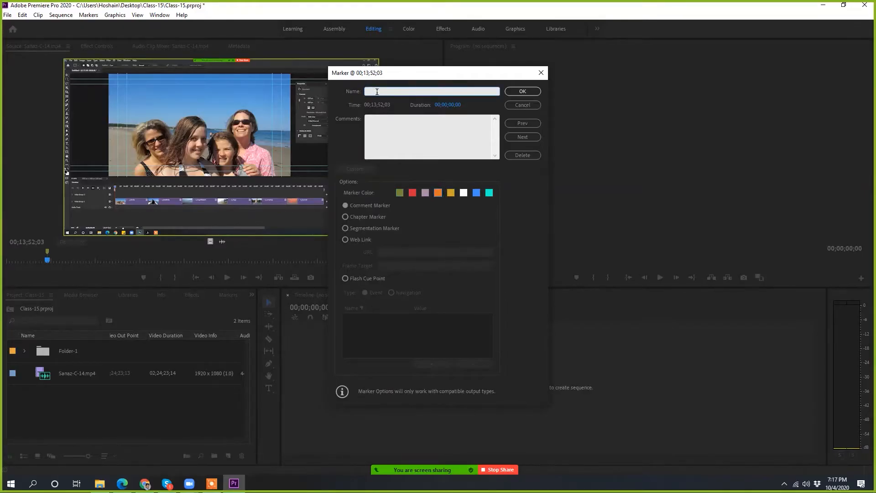
pyautogui.write('Start Type Animation')
pyautogui.click(523, 91)
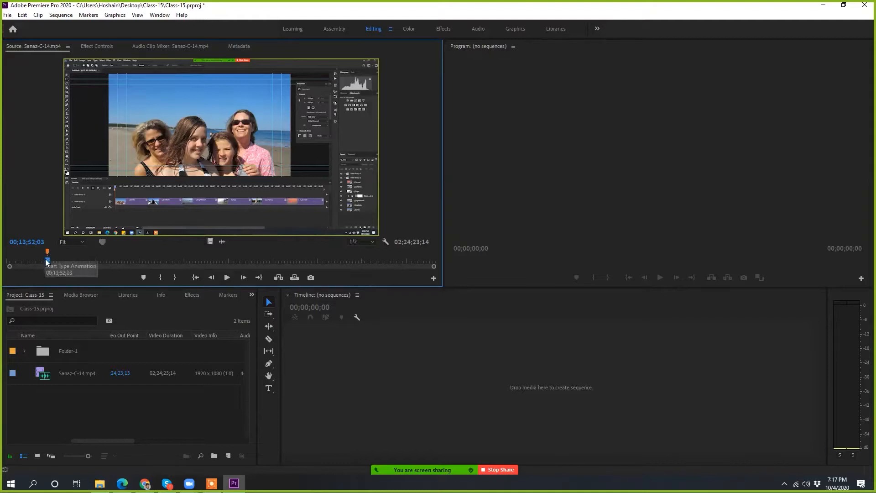
# Step: Scrub the source recording to 00;18;57;07, zoom its time ruler in and back out to full length, and step back to 00;18;57;01
pyautogui.moveTo(46, 262); pyautogui.dragTo(63, 261)
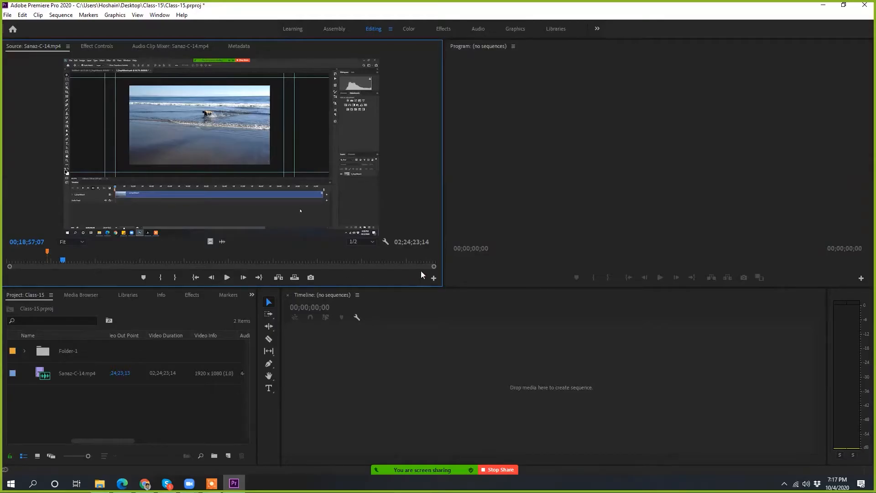
pyautogui.moveTo(433, 266)
pyautogui.mouseDown()
pyautogui.moveTo(277, 281)
pyautogui.moveTo(285, 281)
pyautogui.mouseUp()
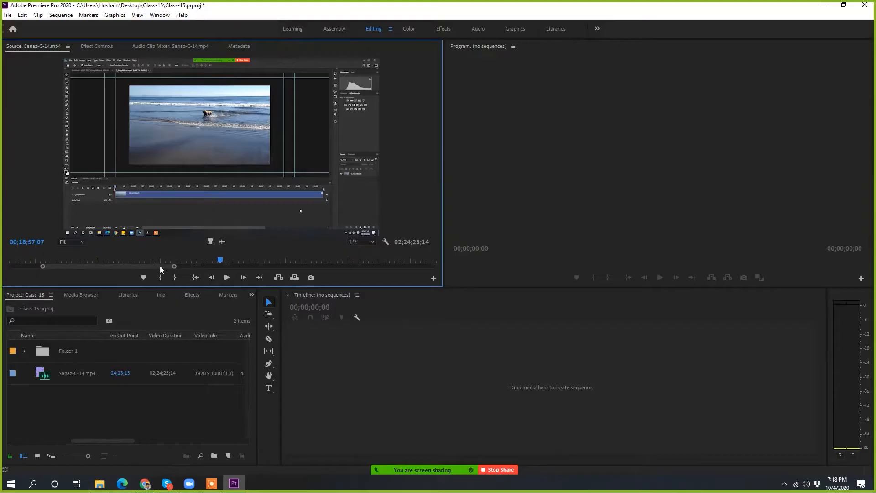
pyautogui.moveTo(160, 265)
pyautogui.mouseDown()
pyautogui.moveTo(94, 272)
pyautogui.moveTo(435, 268)
pyautogui.mouseUp()
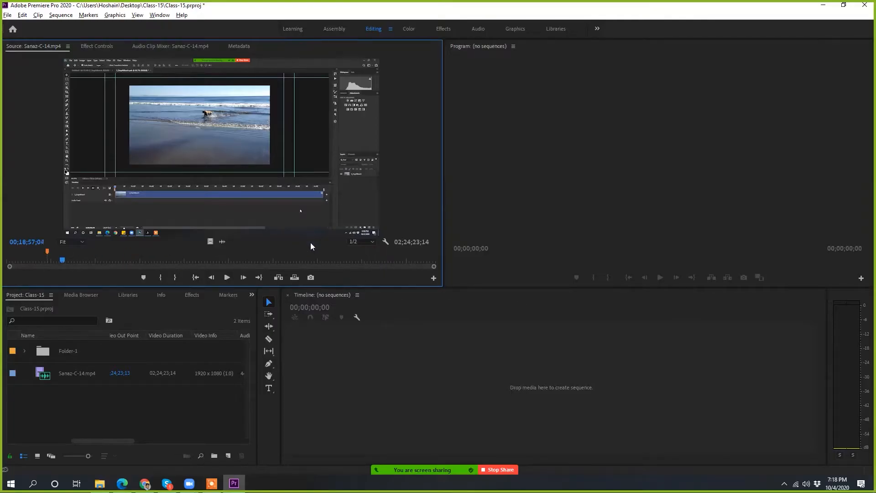
pyautogui.scroll(-6, 310, 246)
pyautogui.press('alt')
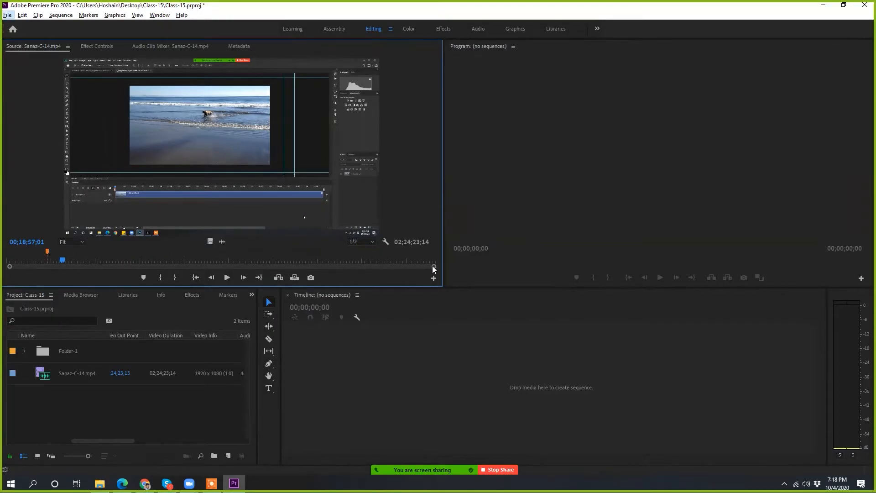
# Step: Zoom the source time ruler in closely, place the playhead at 00;18;53;29, and restore the ruler to the clip's full length
pyautogui.moveTo(432, 266); pyautogui.dragTo(243, 273)
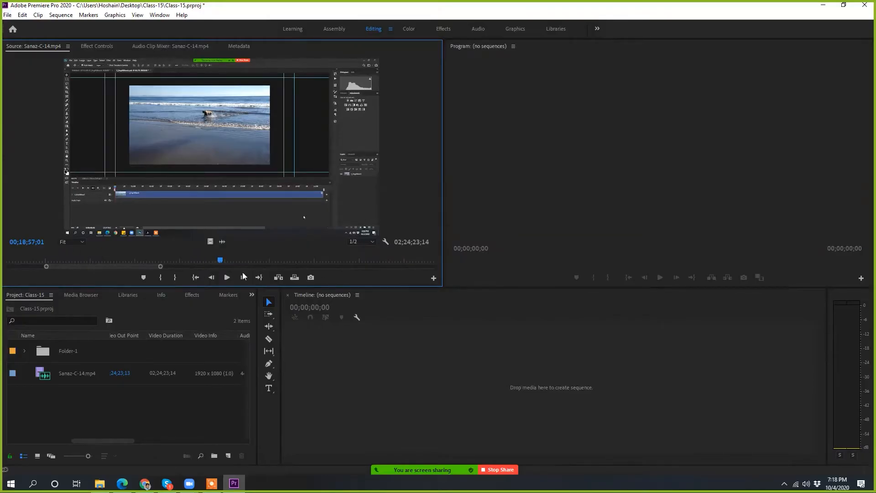
pyautogui.moveTo(163, 269); pyautogui.dragTo(114, 268)
pyautogui.click(192, 261)
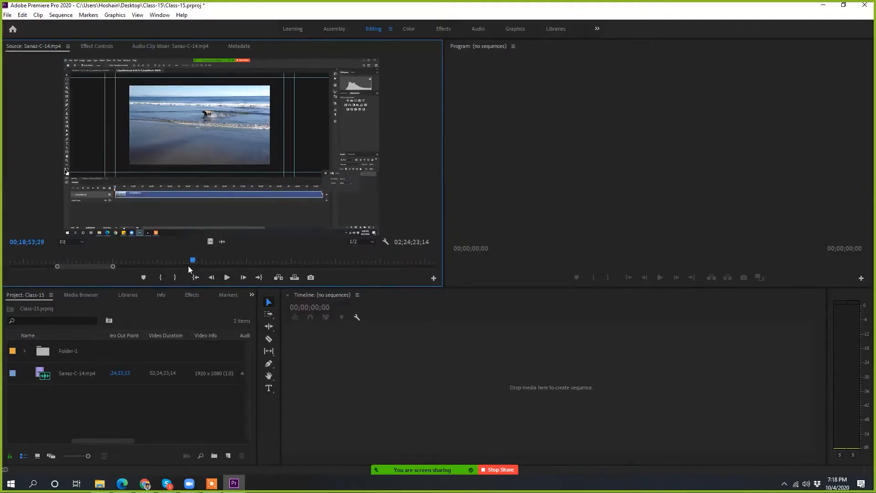
pyautogui.moveTo(112, 266); pyautogui.dragTo(420, 292)
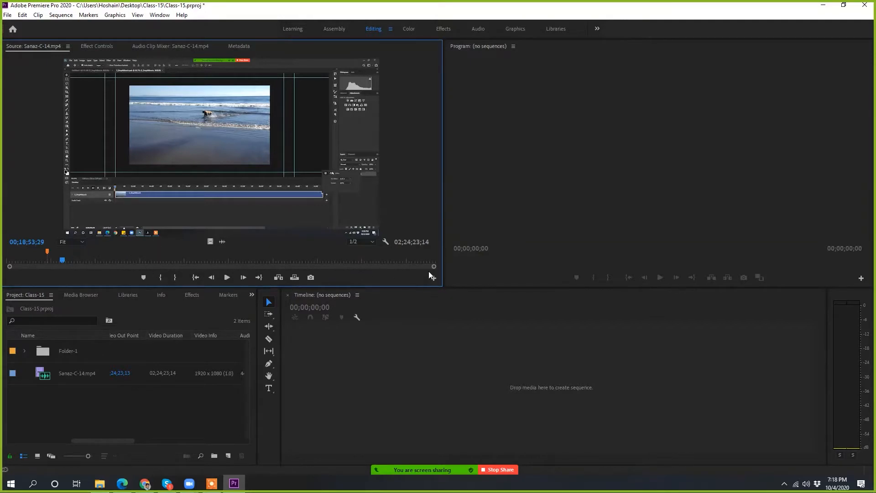
# Step: Mark the source recording's In point at 00;34;31;03 and its Out point at 00;40;03;28
pyautogui.moveTo(433, 267); pyautogui.dragTo(299, 283)
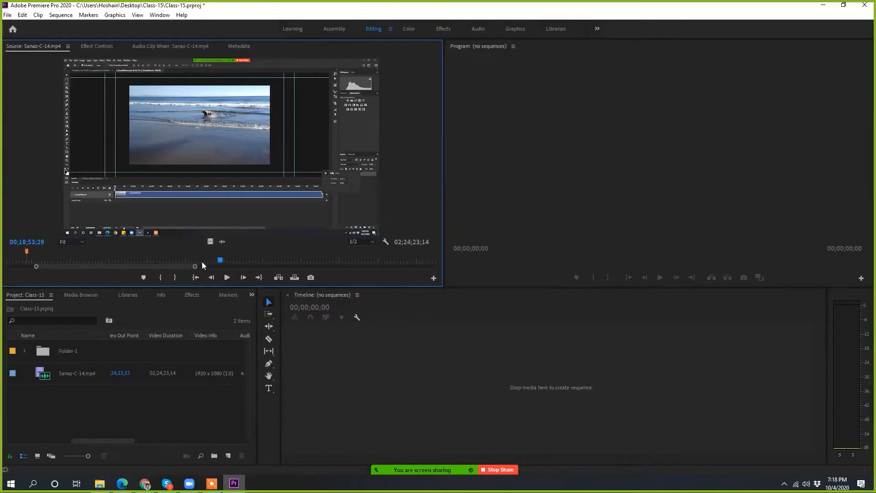
pyautogui.moveTo(196, 267); pyautogui.dragTo(434, 267)
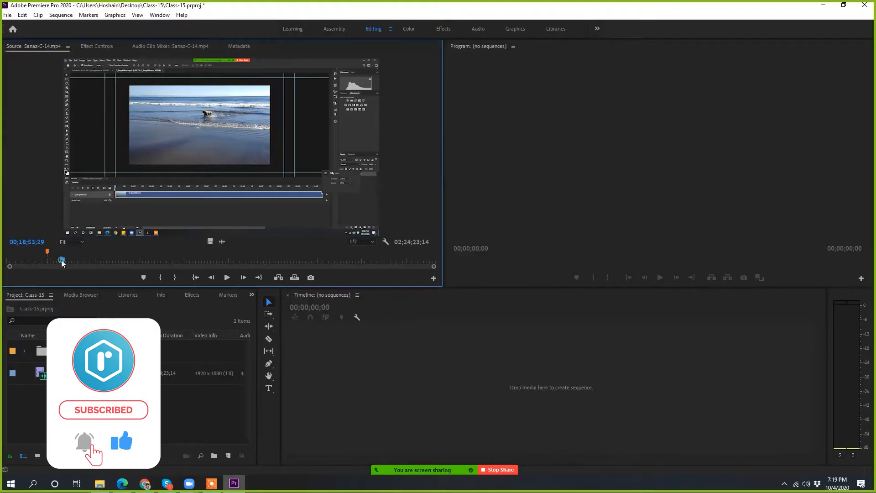
pyautogui.moveTo(62, 263); pyautogui.dragTo(108, 268)
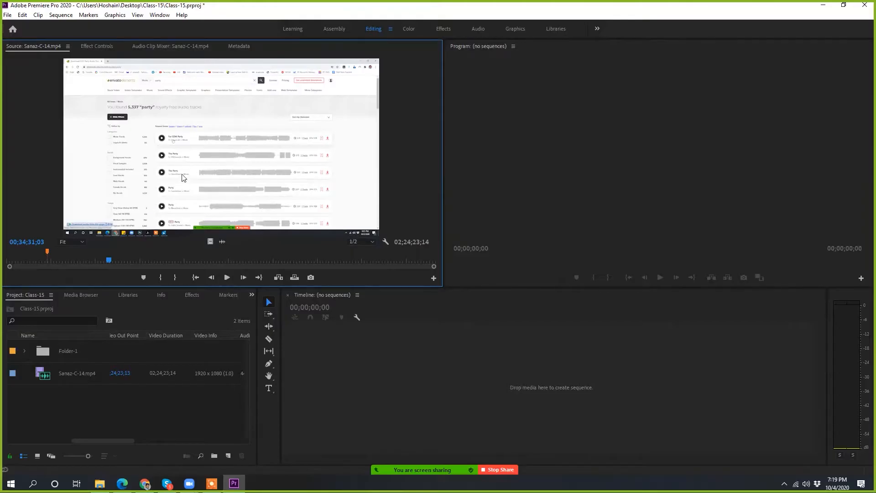
pyautogui.click(160, 278)
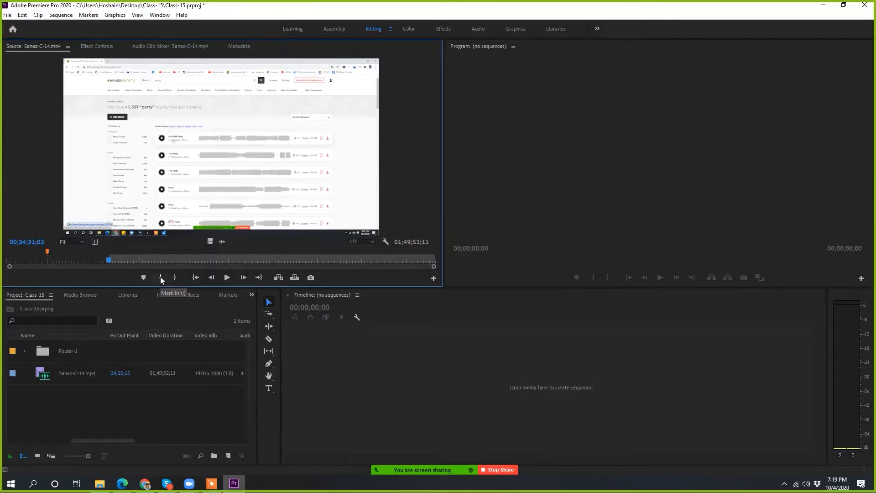
pyautogui.moveTo(109, 259)
pyautogui.mouseDown()
pyautogui.moveTo(146, 261)
pyautogui.moveTo(125, 262)
pyautogui.mouseUp()
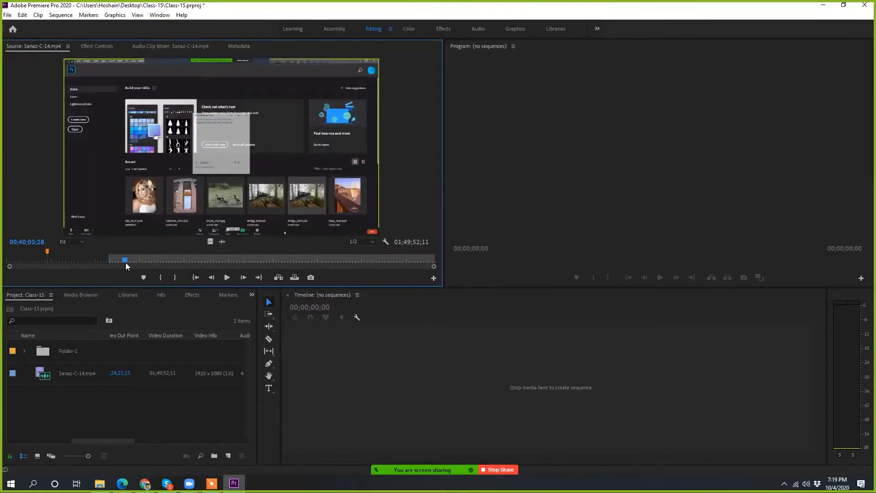
pyautogui.click(176, 276)
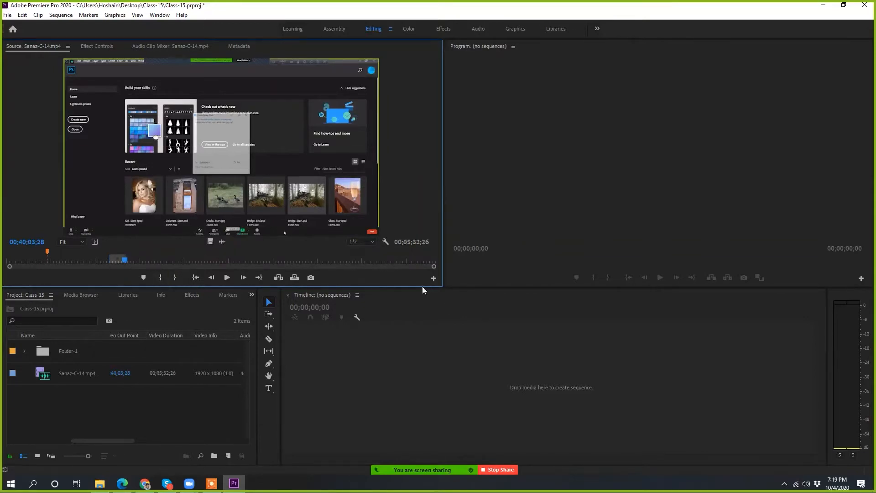
# Step: Shift the marked In–Out range slightly earlier so it ends at 00;40;02;16, and briefly play the clip from 00;39;27;04
pyautogui.moveTo(434, 266); pyautogui.dragTo(334, 289)
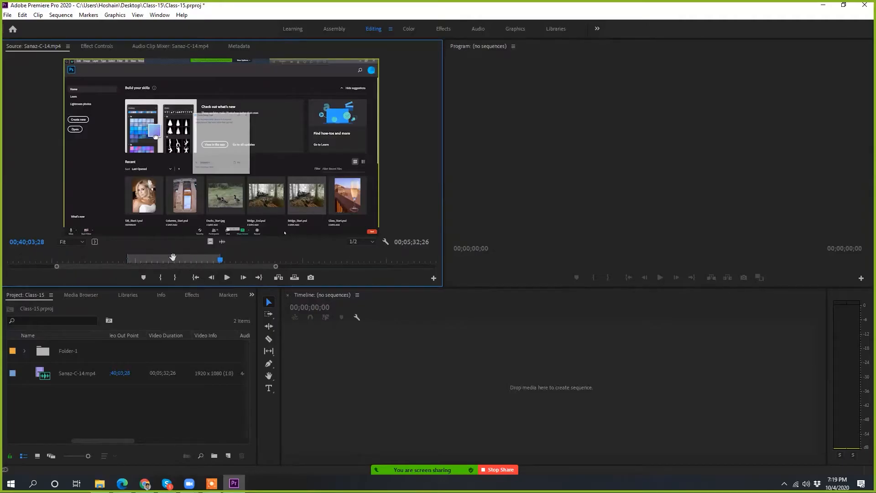
pyautogui.moveTo(173, 258); pyautogui.dragTo(173, 258)
pyautogui.click(184, 261)
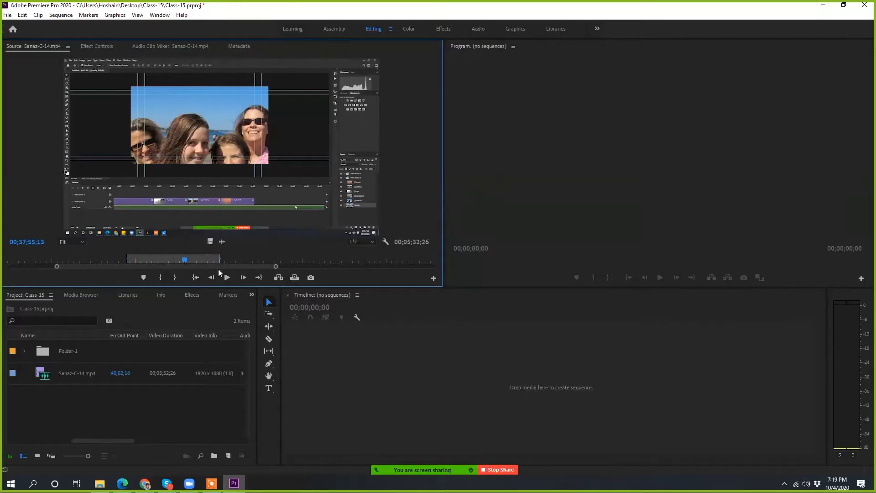
pyautogui.click(210, 259)
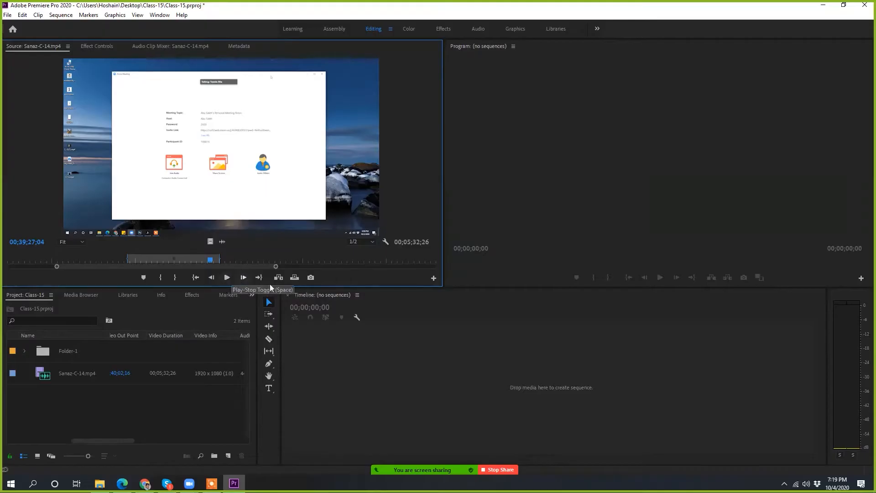
pyautogui.press('space')
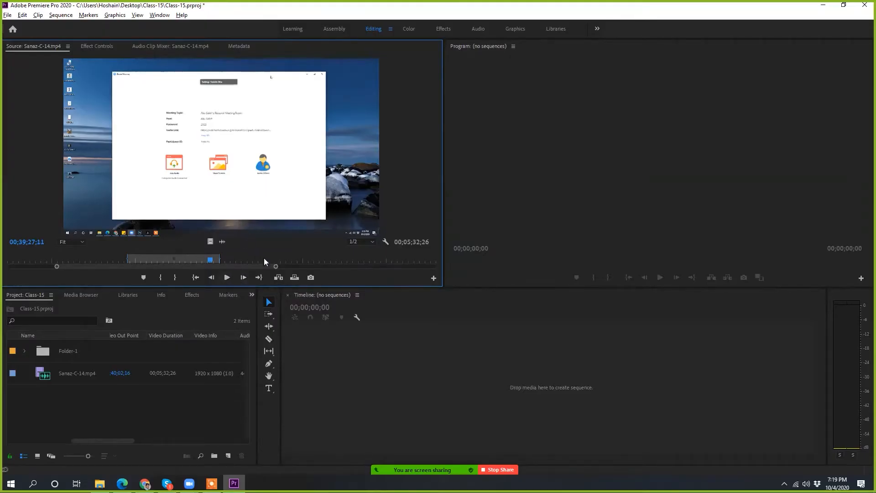
pyautogui.moveTo(275, 266); pyautogui.dragTo(433, 268)
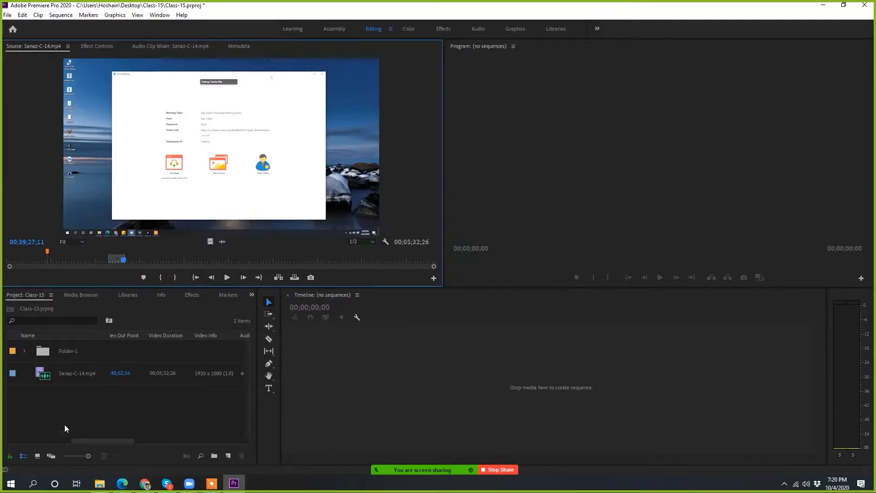
# Step: Preview the EK PYAR KA NAGMA HAI .mkv video from File Explorer in KMPlayer and try to import it into the project
pyautogui.click(73, 379)
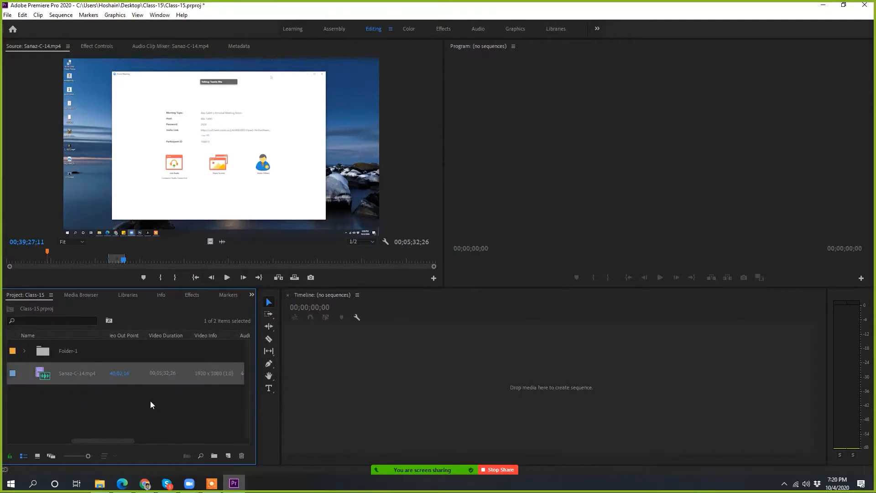
pyautogui.press('super+e')
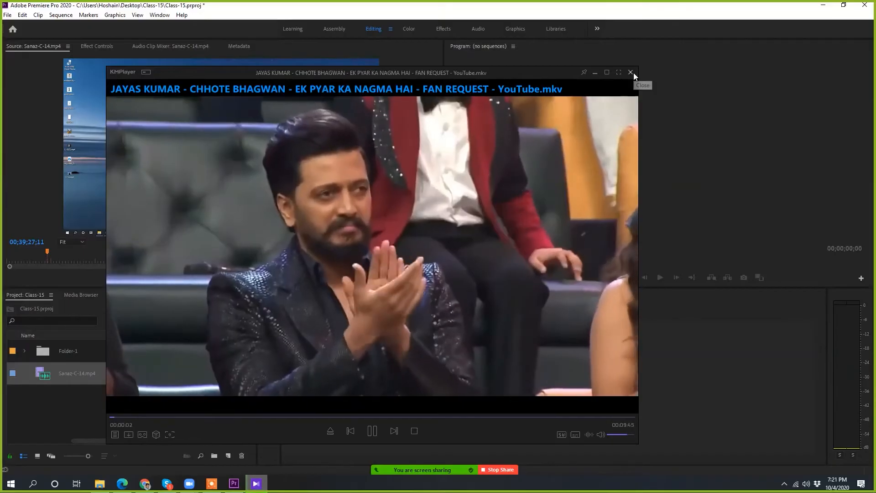
pyautogui.click(632, 72)
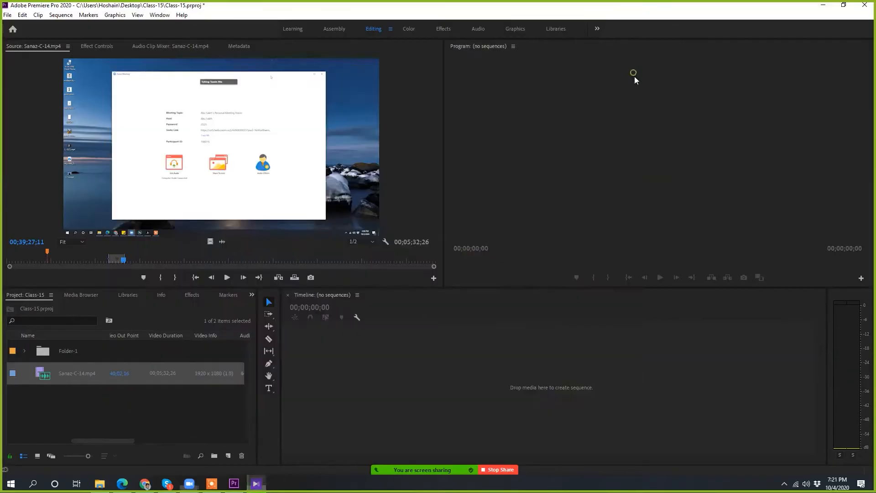
pyautogui.moveTo(157, 393)
pyautogui.mouseDown()
pyautogui.moveTo(106, 406)
pyautogui.moveTo(156, 395)
pyautogui.mouseUp()
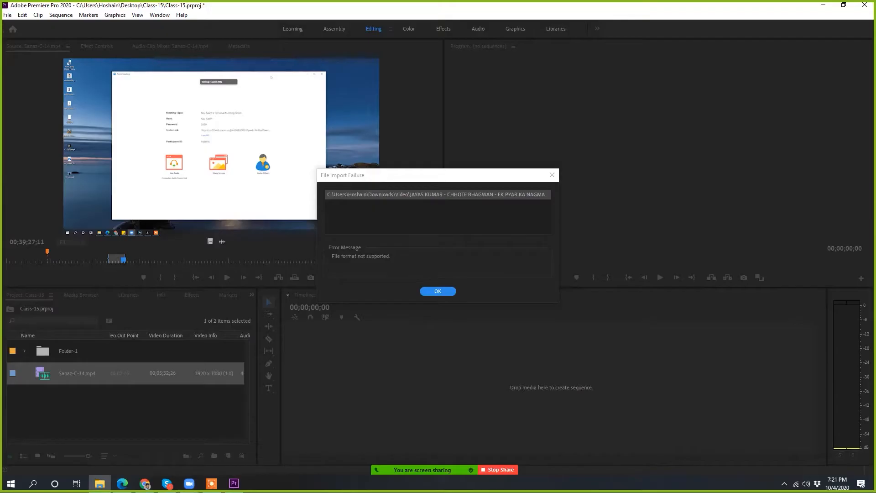
pyautogui.click(441, 291)
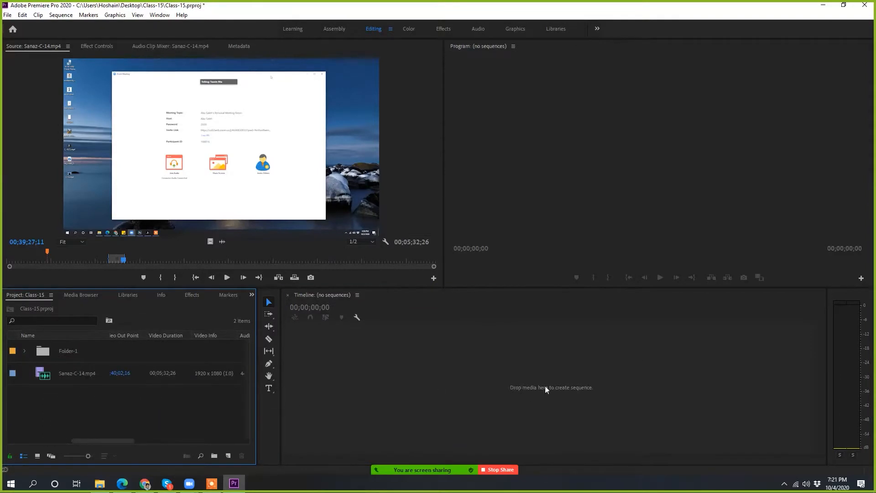
# Step: Open the floating house video from File Explorer in the video player and scrub back and forth between its start and end
pyautogui.press('super+e')
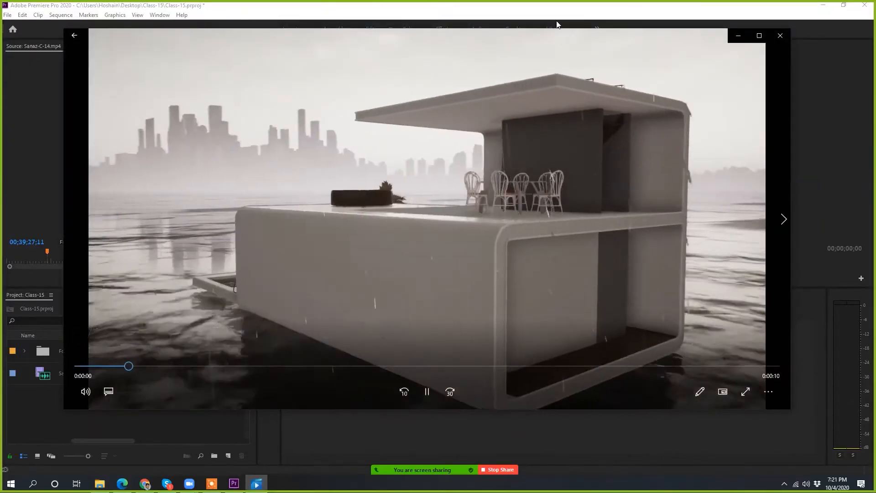
pyautogui.click(780, 35)
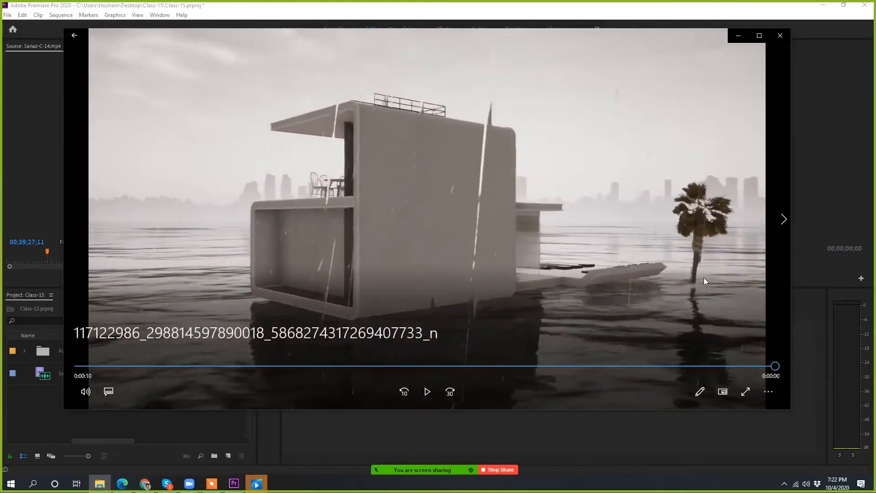
pyautogui.moveTo(774, 366); pyautogui.dragTo(863, 341)
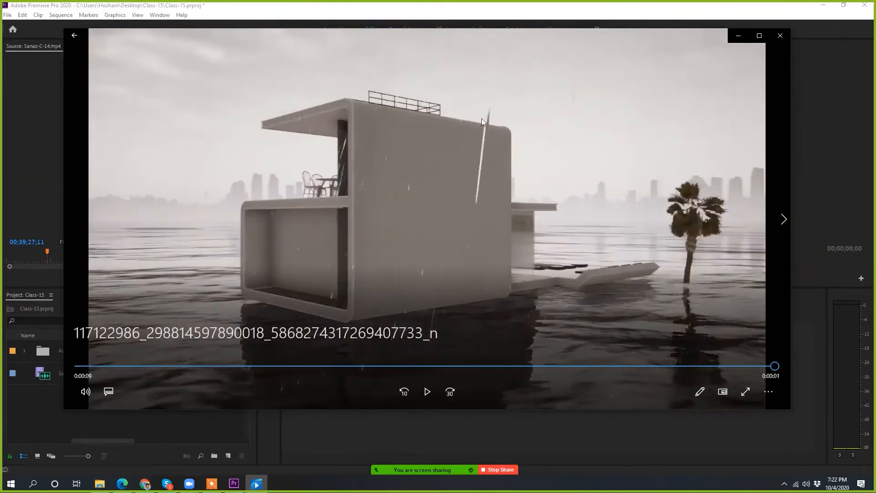
pyautogui.moveTo(774, 377); pyautogui.dragTo(863, 394)
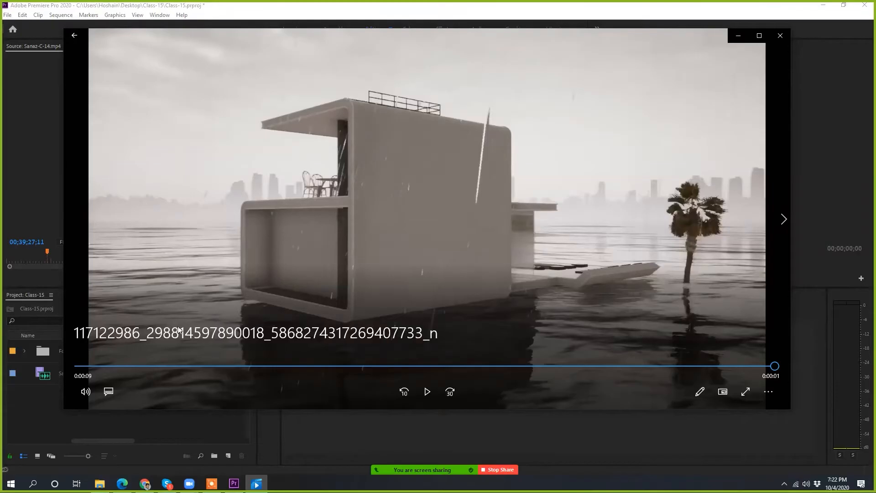
pyautogui.moveTo(762, 366); pyautogui.dragTo(555, 370)
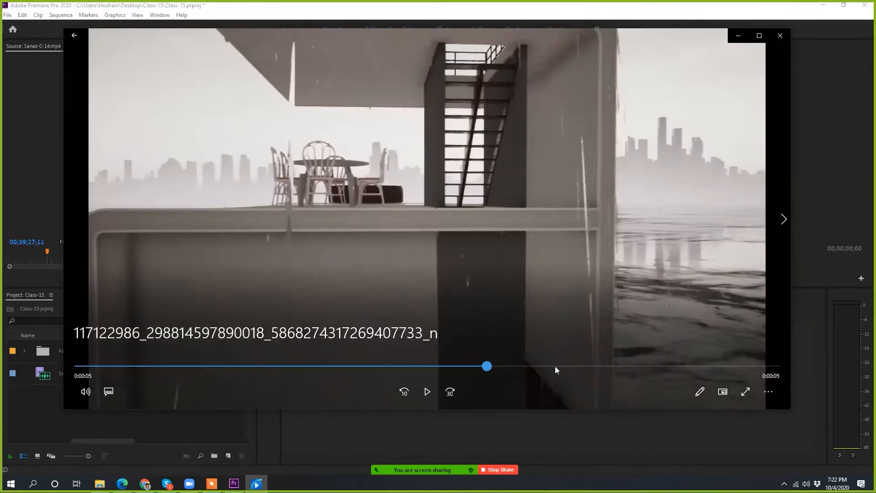
pyautogui.moveTo(555, 366); pyautogui.dragTo(778, 276)
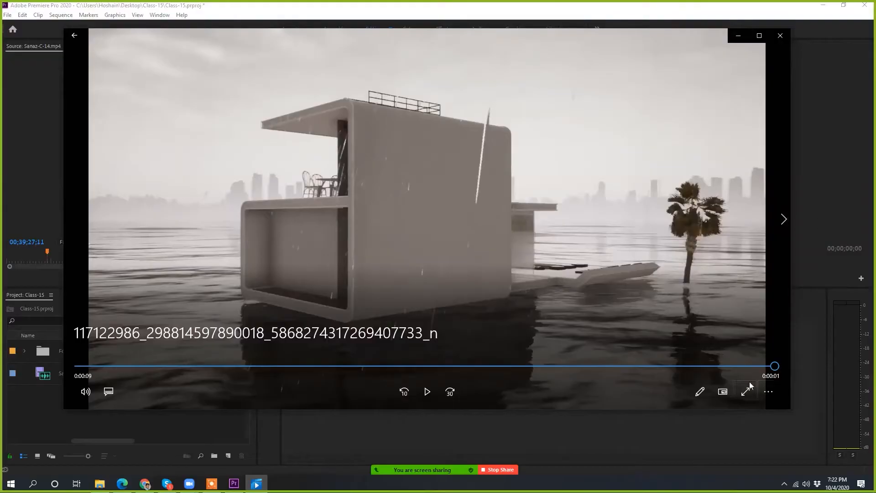
pyautogui.moveTo(774, 366); pyautogui.dragTo(68, 307)
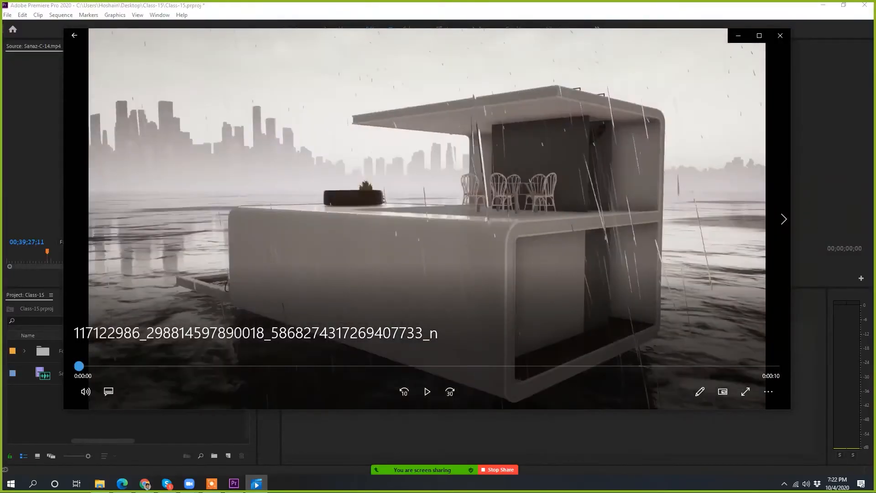
pyautogui.moveTo(79, 365); pyautogui.dragTo(630, 319)
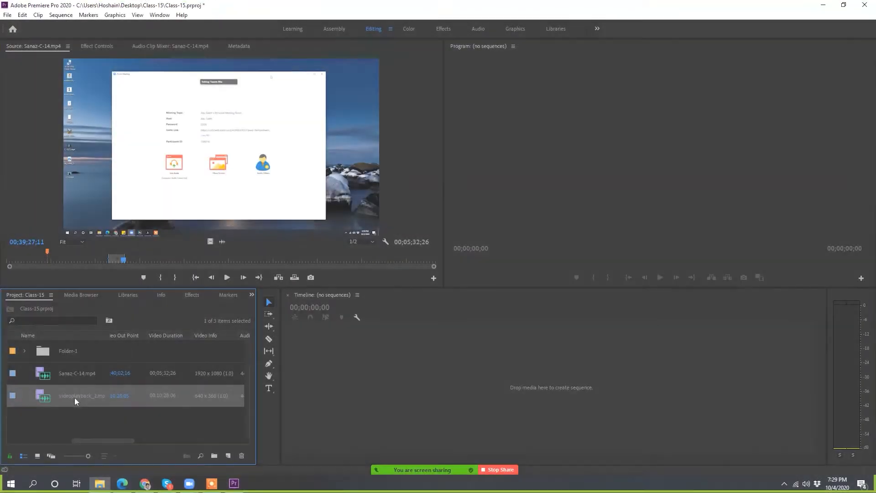
# Step: Open the project's videoplayback_2.mp4 clip in the Source monitor
pyautogui.click(75, 398)
pyautogui.click(132, 419)
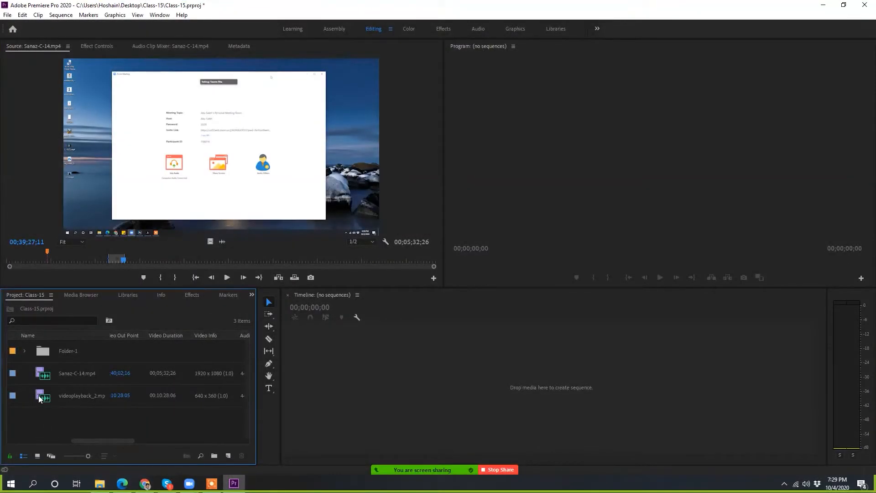
pyautogui.doubleClick(39, 396)
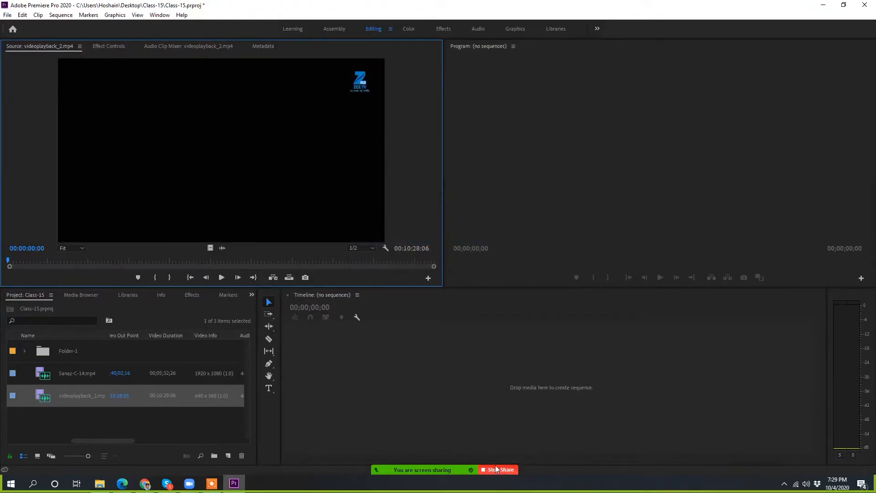
# Step: Turn on computer sound sharing for the Zoom screen share
pyautogui.moveTo(497, 470)
pyautogui.click(638, 466)
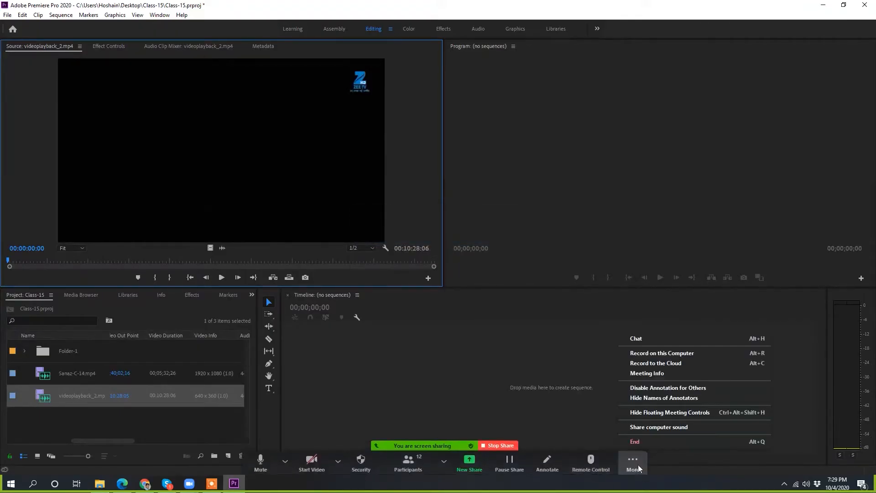
pyautogui.click(655, 429)
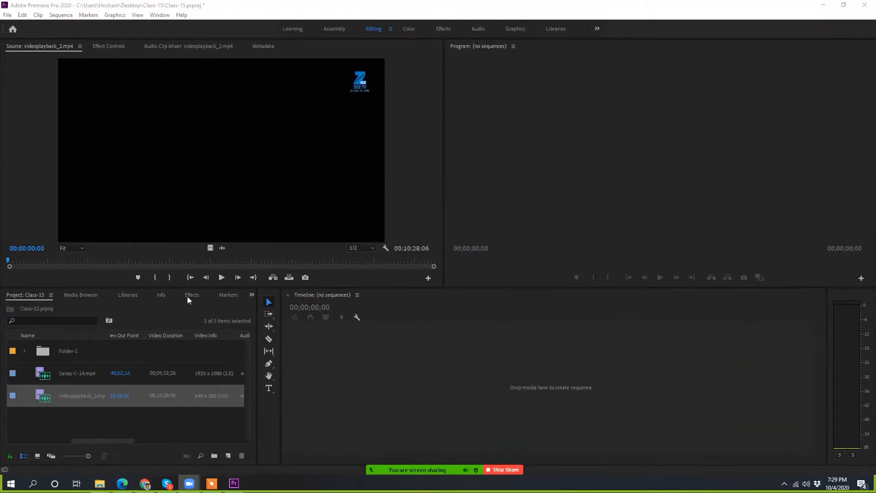
# Step: Play, pause and resume videoplayback_2.mp4 in the Source monitor, shuttle it in reverse, and stop at 00:01:18:24
pyautogui.click(221, 277)
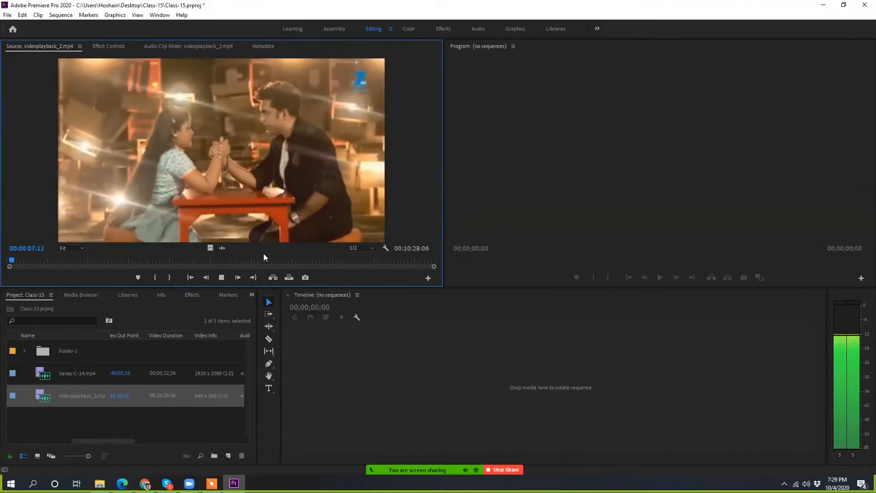
pyautogui.press('space')
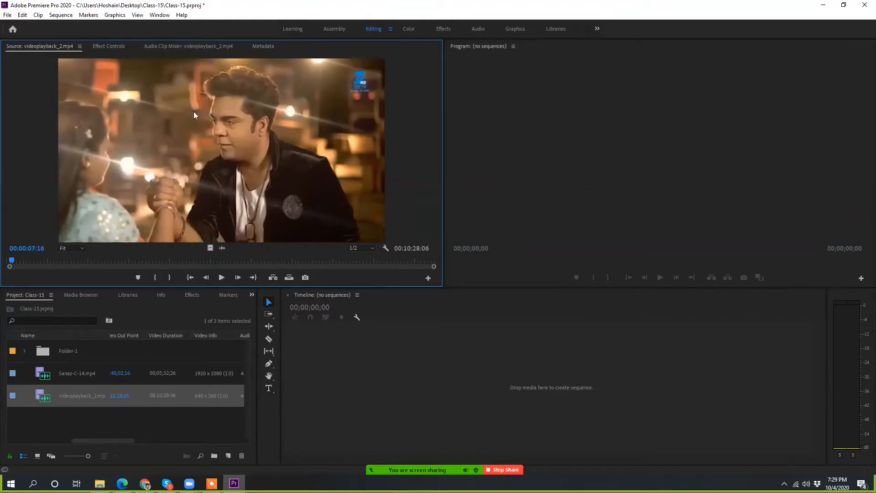
pyautogui.press('space')
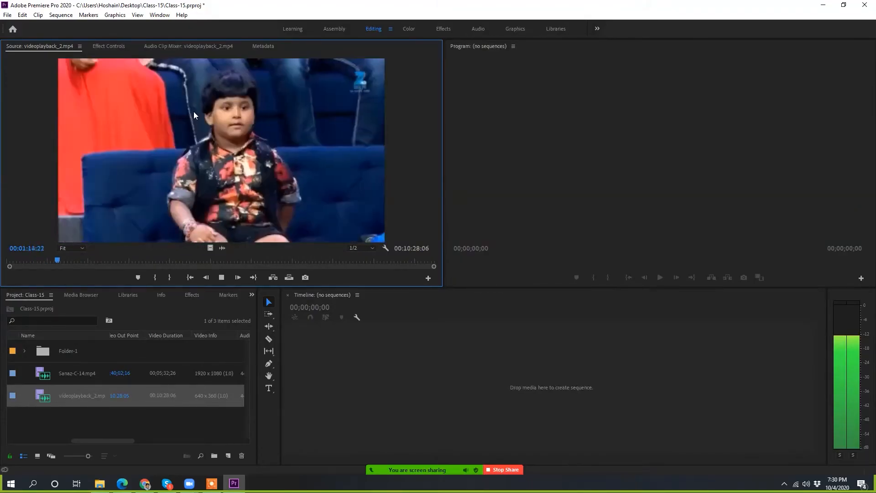
pyautogui.press('space')
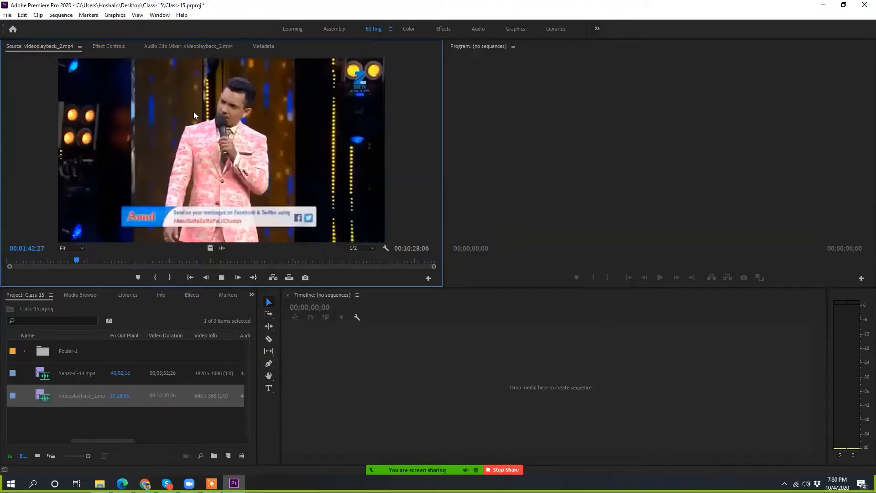
pyautogui.press('j')
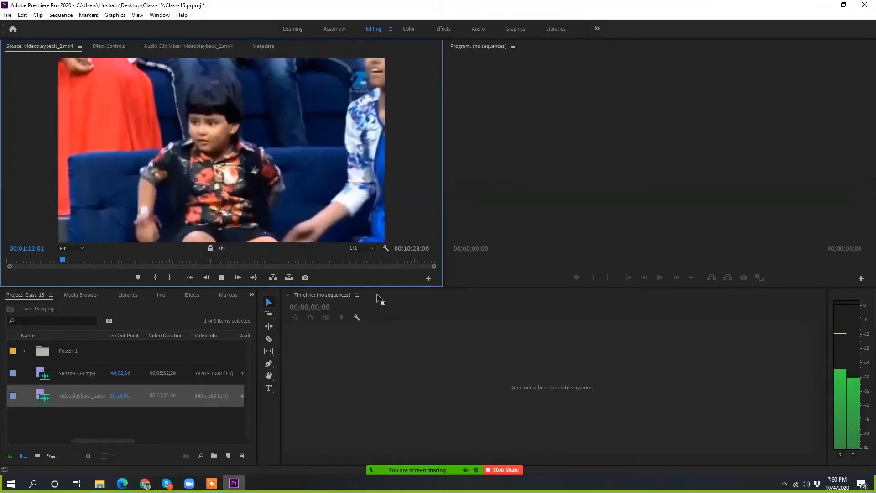
pyautogui.press('j')
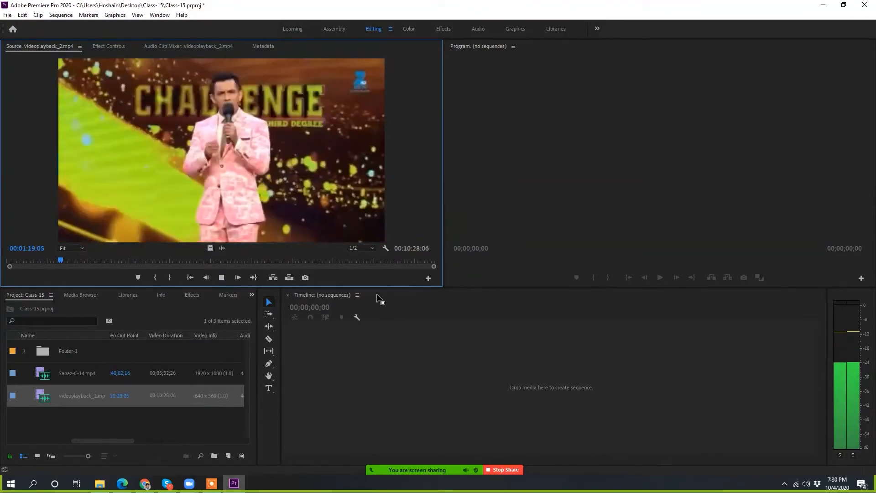
pyautogui.press('k')
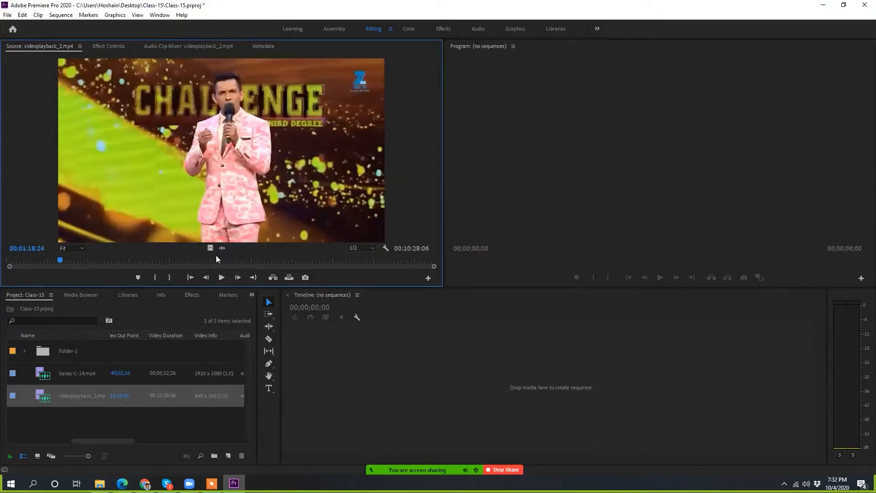
# Step: Play videoplayback_2.mp4 onward in the Source monitor and stop it at 00:01:45:08
pyautogui.press('space')
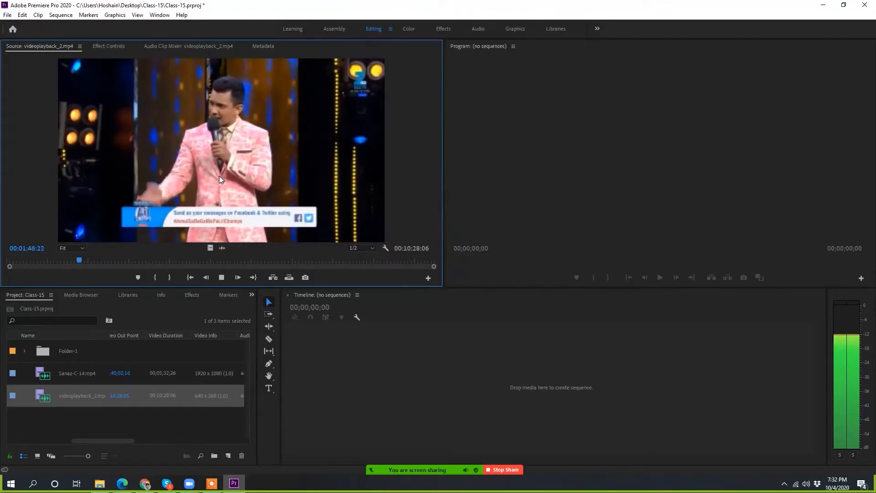
pyautogui.press('k')
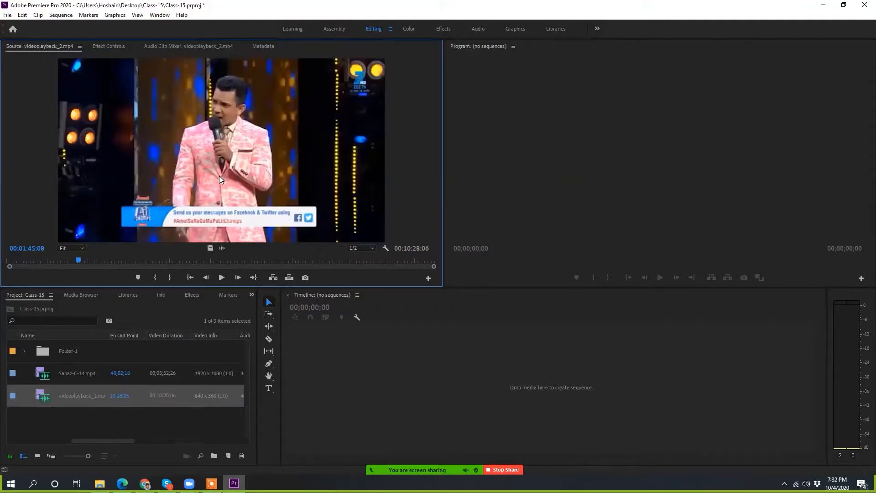
# Step: Create a timeline sequence from videoplayback_2.mp4 and play a short stretch of it, stopping at 00:01:26:07
pyautogui.moveTo(78, 397); pyautogui.dragTo(530, 365)
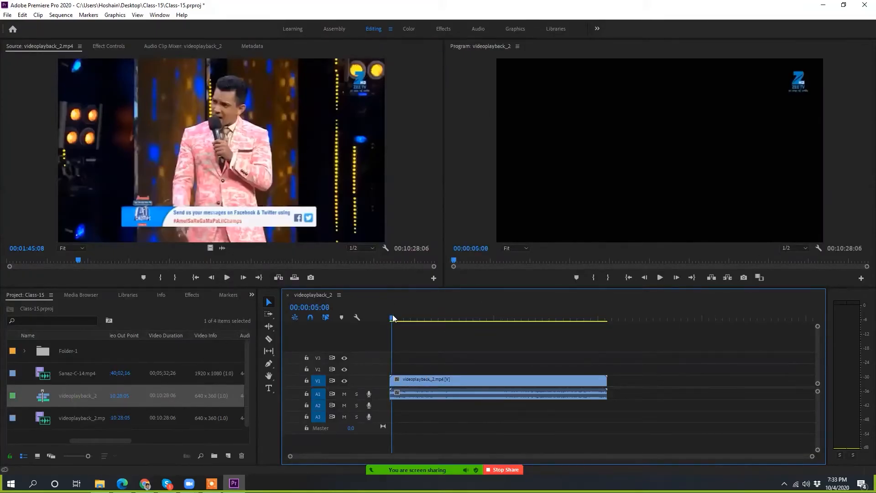
pyautogui.moveTo(392, 318); pyautogui.dragTo(419, 319)
pyautogui.press('space')
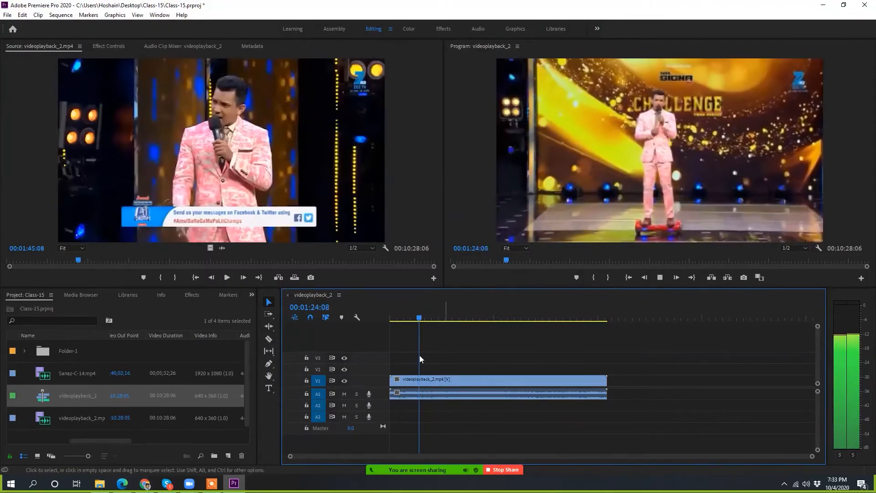
pyautogui.press('space')
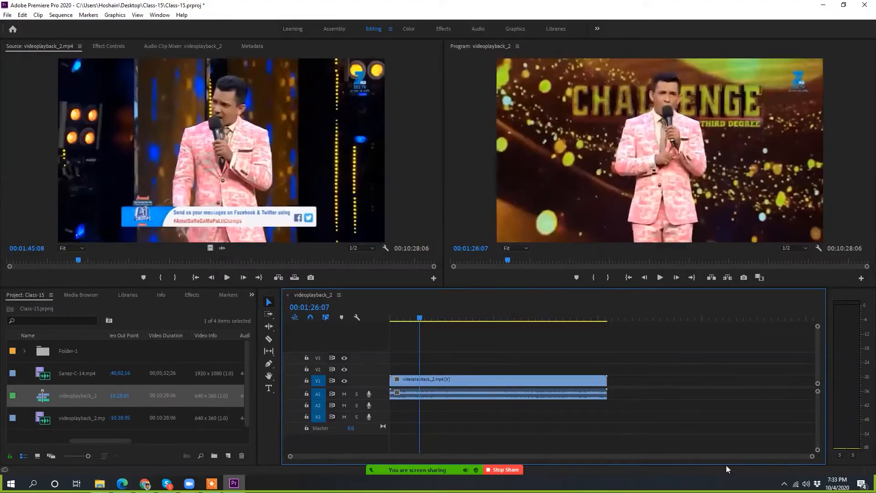
pyautogui.moveTo(301, 459)
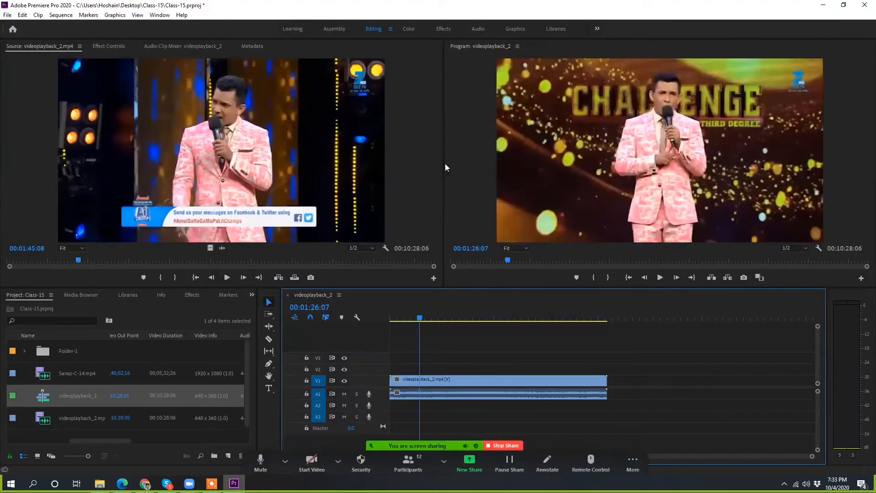
pyautogui.click(471, 156)
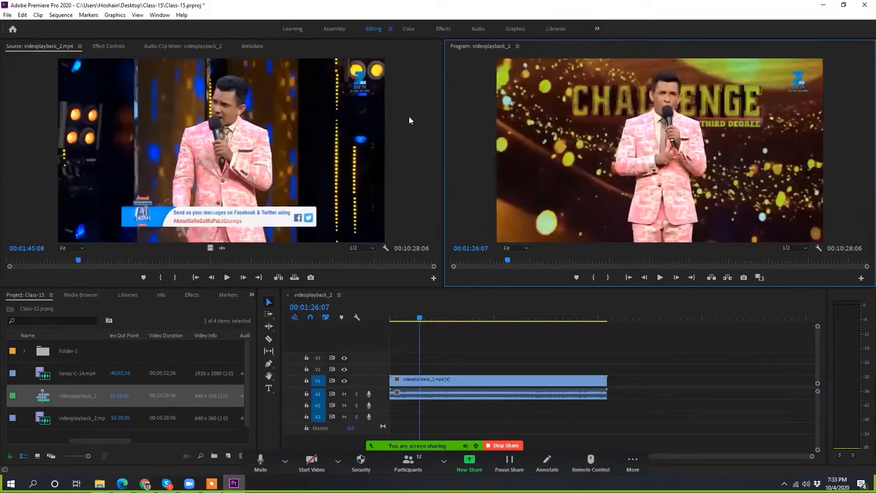
pyautogui.click(167, 434)
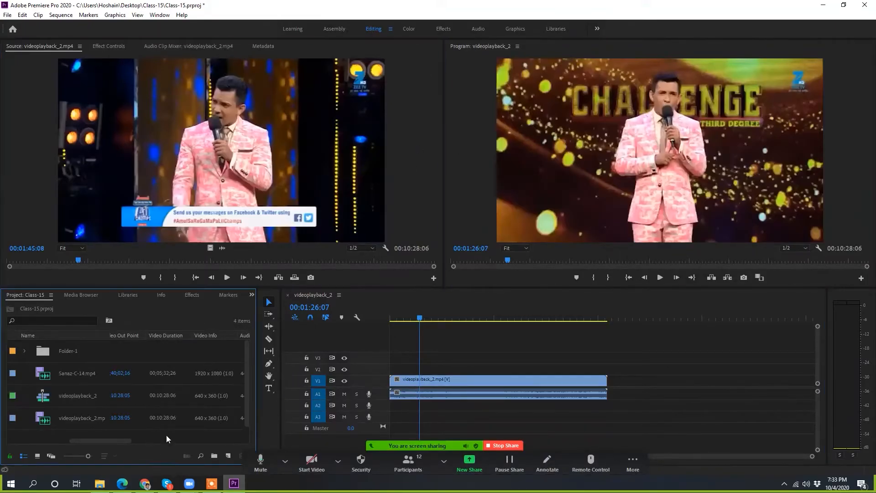
pyautogui.click(477, 133)
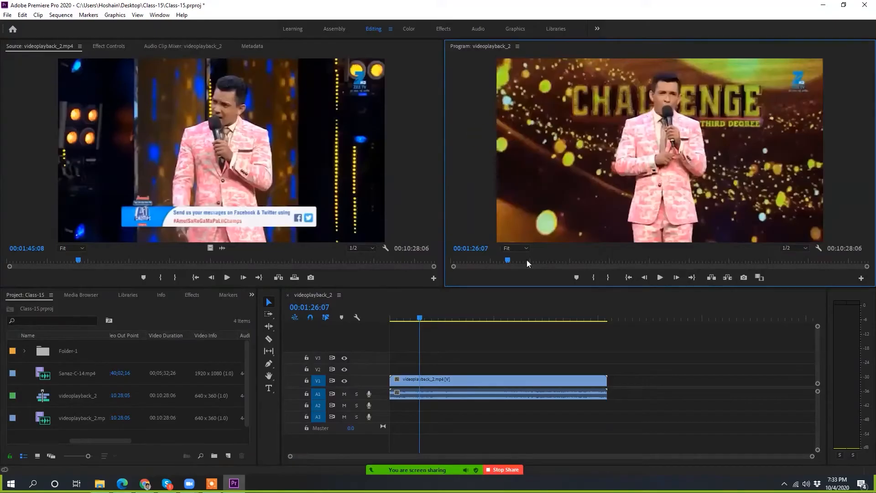
# Step: Split the timeline clip with the Razor tool at 00:02:16:23 and at two further, roughly evenly spaced points, making four segments
pyautogui.moveTo(429, 317); pyautogui.dragTo(437, 319)
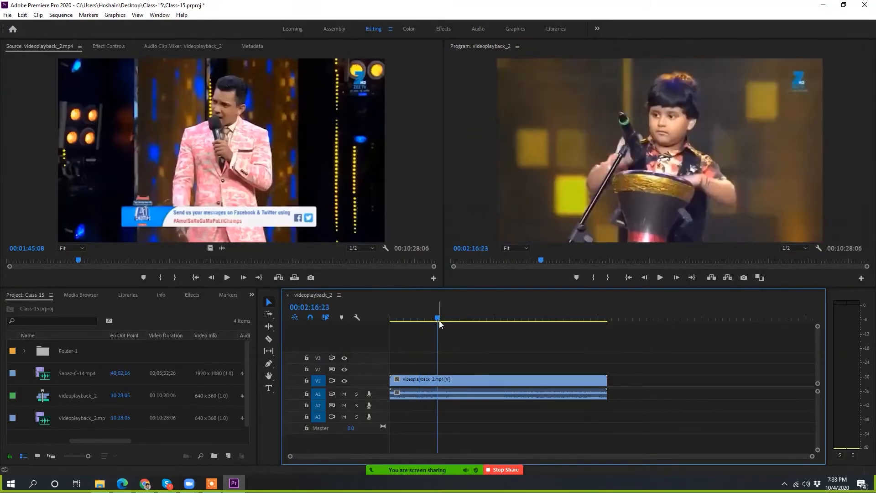
pyautogui.press('c')
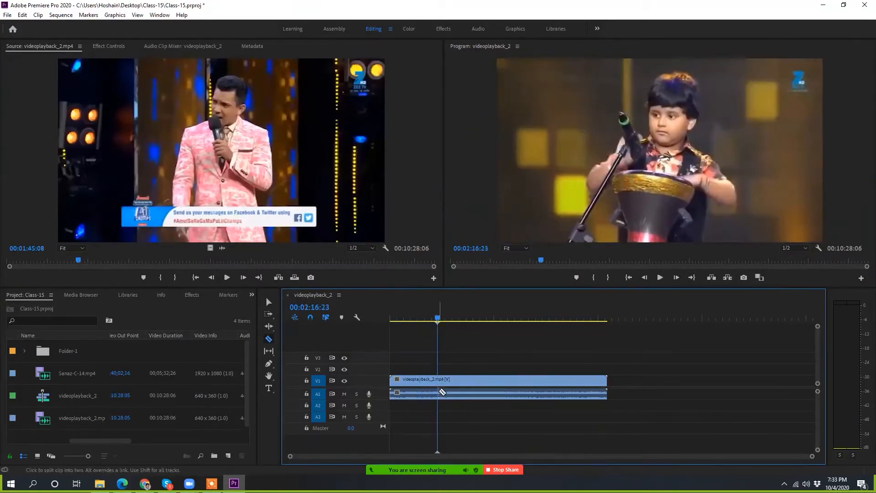
pyautogui.click(439, 393)
pyautogui.click(481, 392)
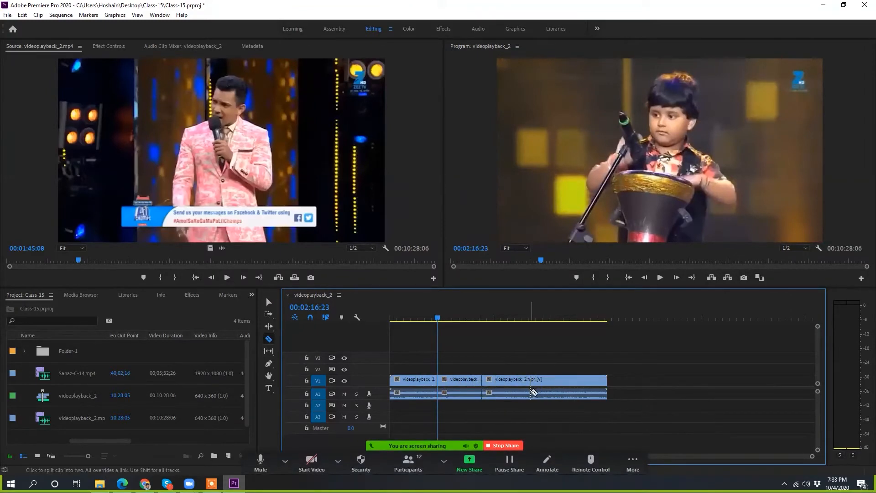
pyautogui.click(530, 392)
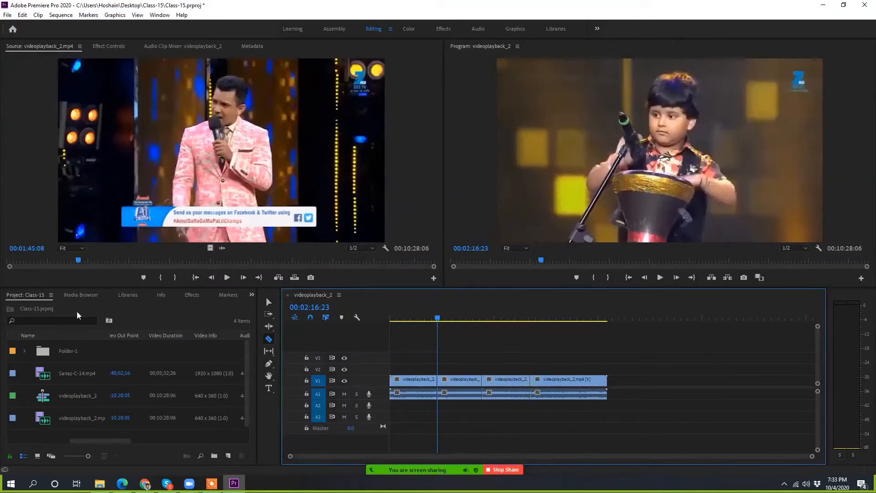
# Step: Browse the Video Effects categories and expand Distort to list its effects
pyautogui.click(184, 297)
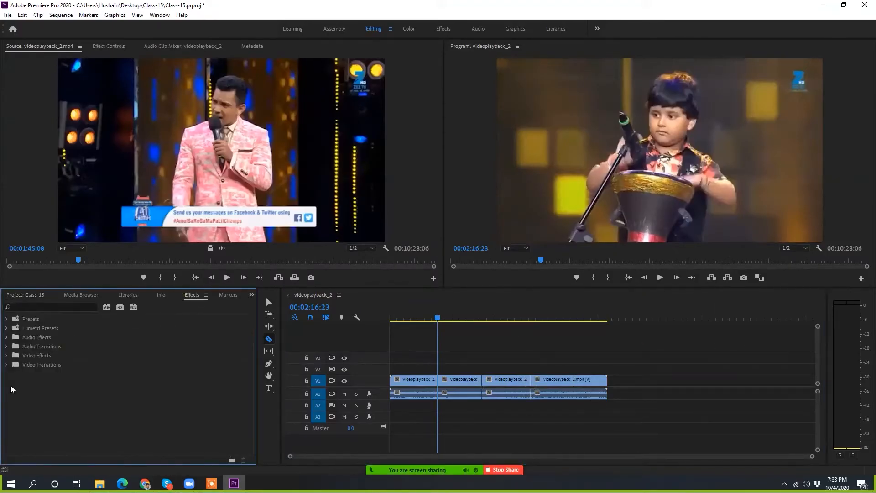
pyautogui.click(6, 356)
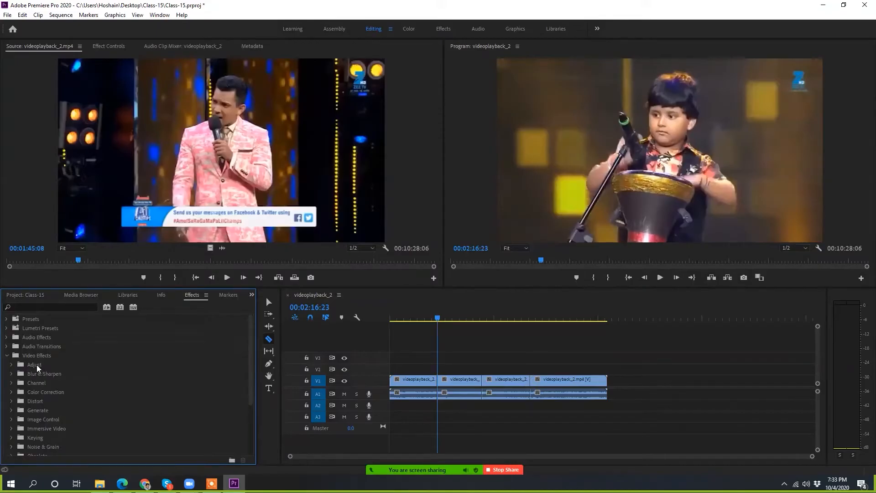
pyautogui.click(35, 364)
pyautogui.click(10, 383)
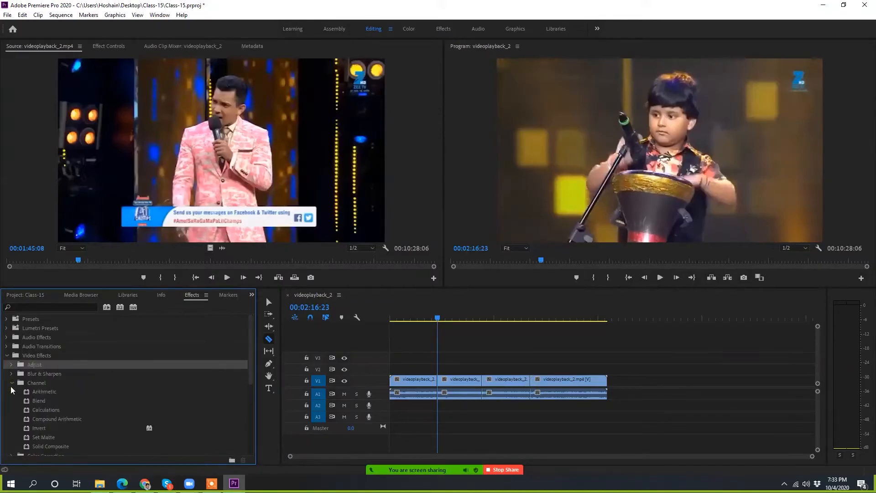
pyautogui.click(10, 383)
pyautogui.click(12, 401)
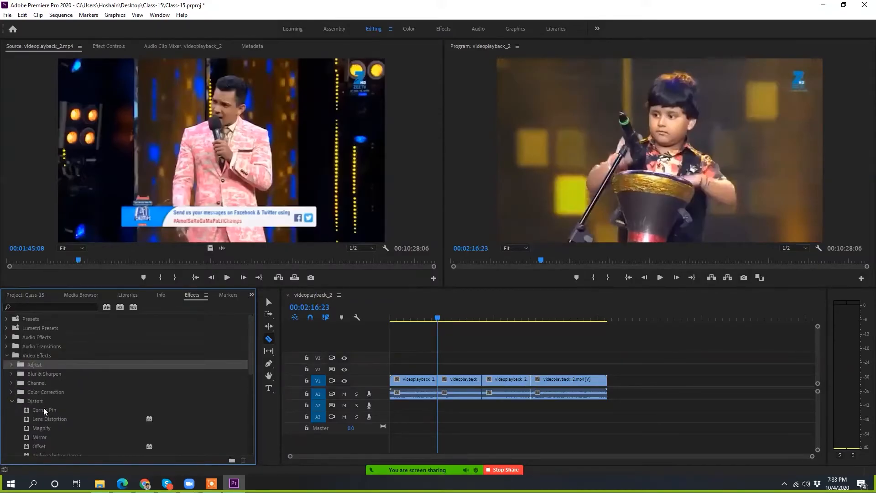
# Step: Apply the Corner Pin effect to the first timeline segment and the Magnify effect to the second
pyautogui.click(41, 411)
pyautogui.moveTo(41, 411); pyautogui.dragTo(413, 381)
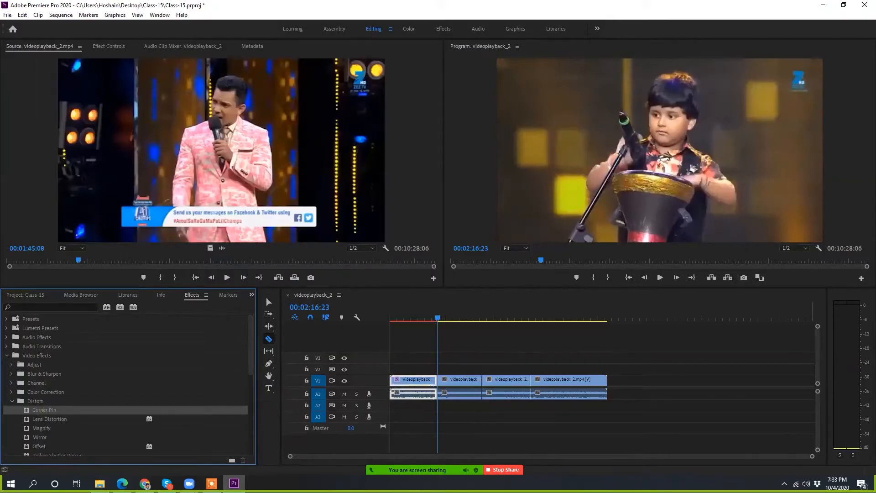
pyautogui.click(44, 428)
pyautogui.moveTo(60, 432); pyautogui.dragTo(463, 384)
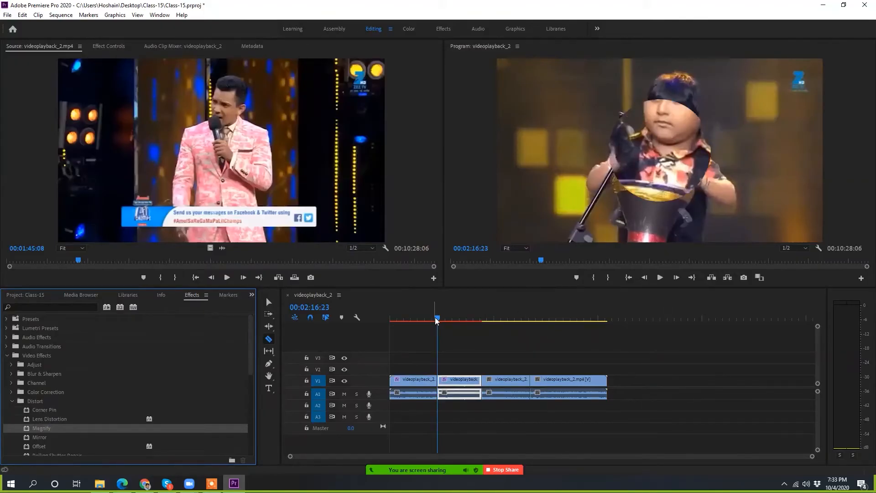
# Step: Select the first segment with the playhead at 00:01:01:24, and compare the Effect Controls with the Source monitor
pyautogui.moveTo(435, 317); pyautogui.dragTo(414, 322)
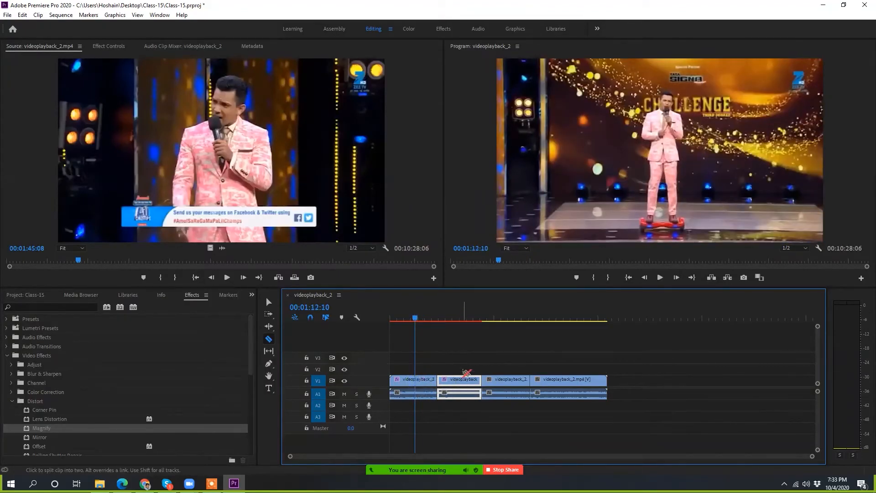
pyautogui.press('v')
pyautogui.click(421, 388)
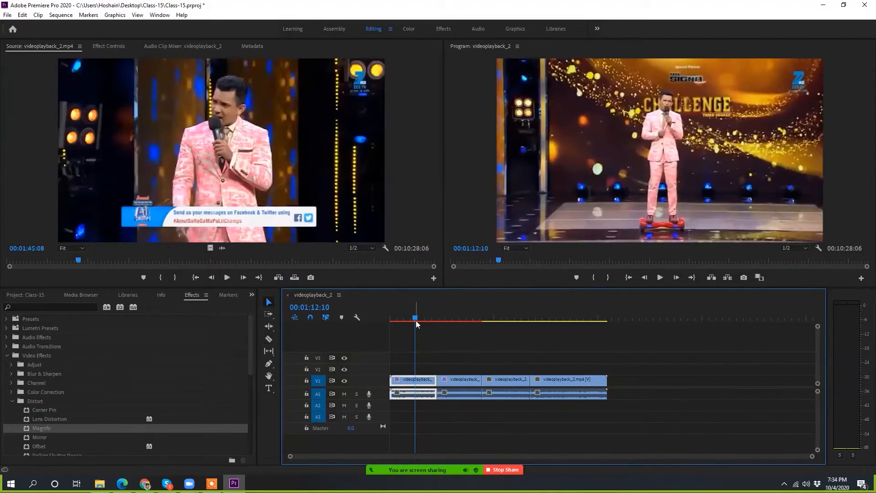
pyautogui.moveTo(415, 320)
pyautogui.mouseDown()
pyautogui.moveTo(385, 316)
pyautogui.moveTo(427, 327)
pyautogui.moveTo(411, 327)
pyautogui.mouseUp()
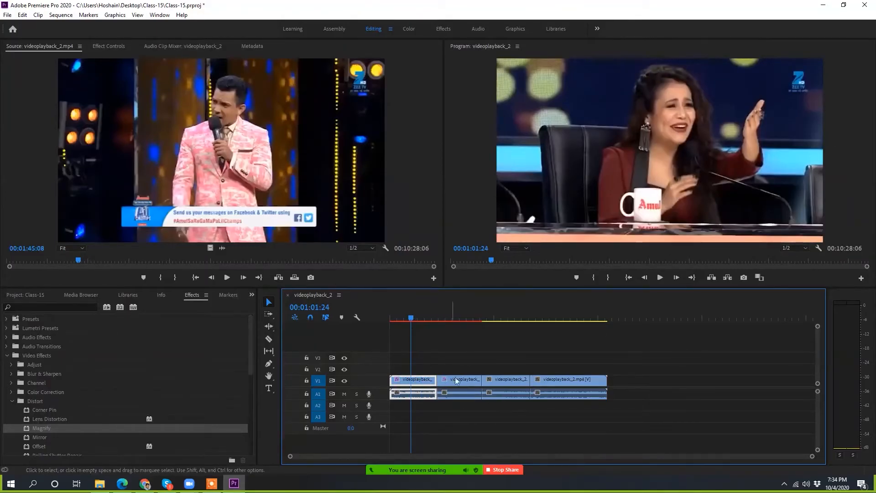
pyautogui.click(102, 47)
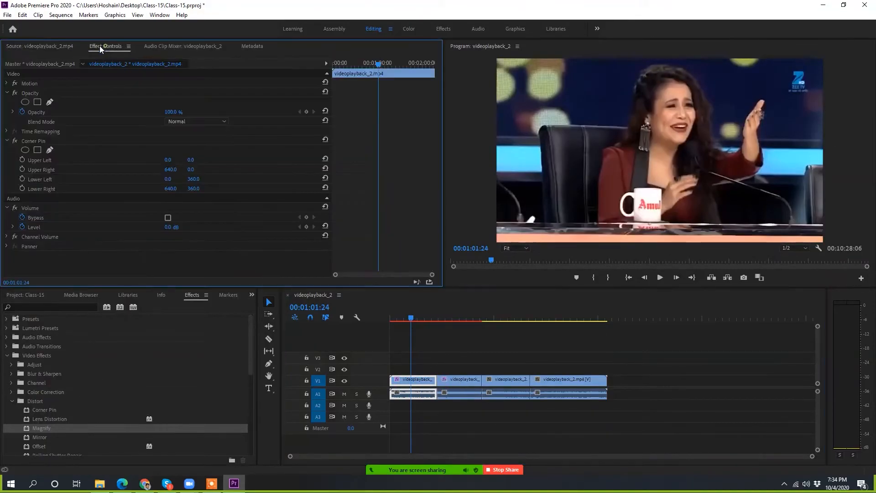
pyautogui.click(50, 45)
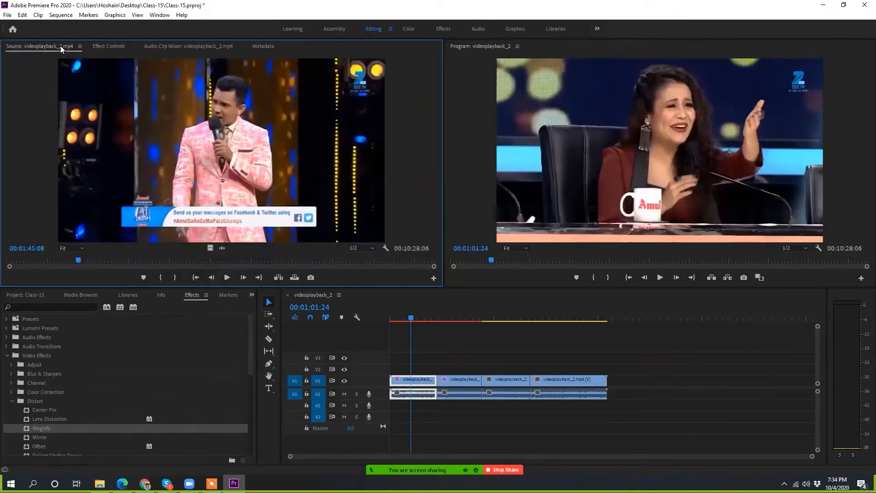
pyautogui.click(110, 45)
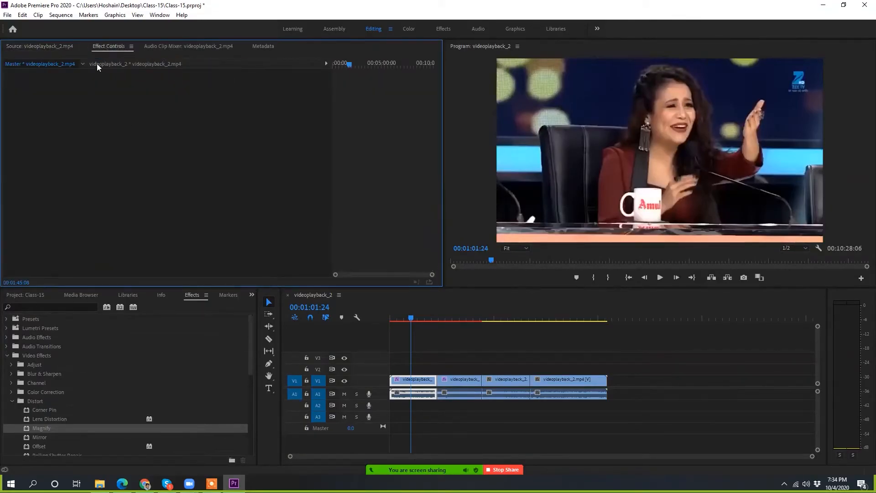
# Step: Select the first segment again and try adjusting its Corner Pin Upper Right and Lower Left positions
pyautogui.click(429, 379)
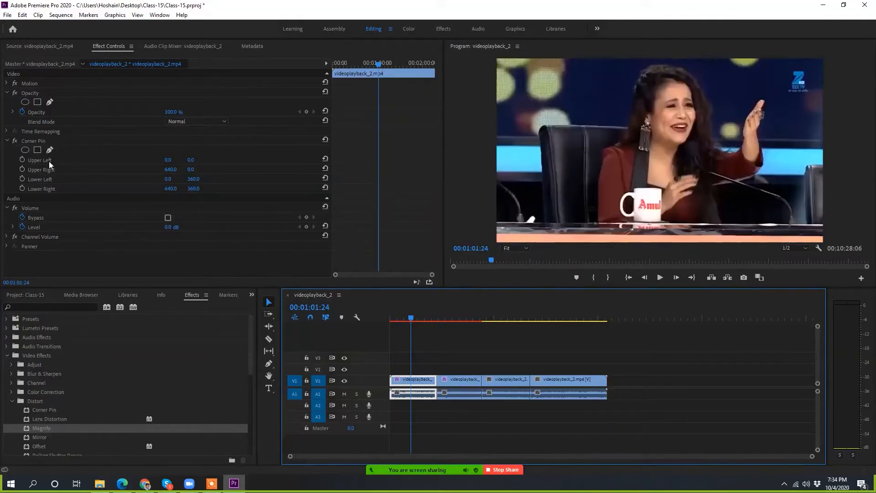
pyautogui.moveTo(169, 169)
pyautogui.mouseDown()
pyautogui.moveTo(240, 169)
pyautogui.moveTo(153, 169)
pyautogui.moveTo(378, 169)
pyautogui.moveTo(78, 169)
pyautogui.moveTo(198, 170)
pyautogui.moveTo(169, 169)
pyautogui.mouseUp()
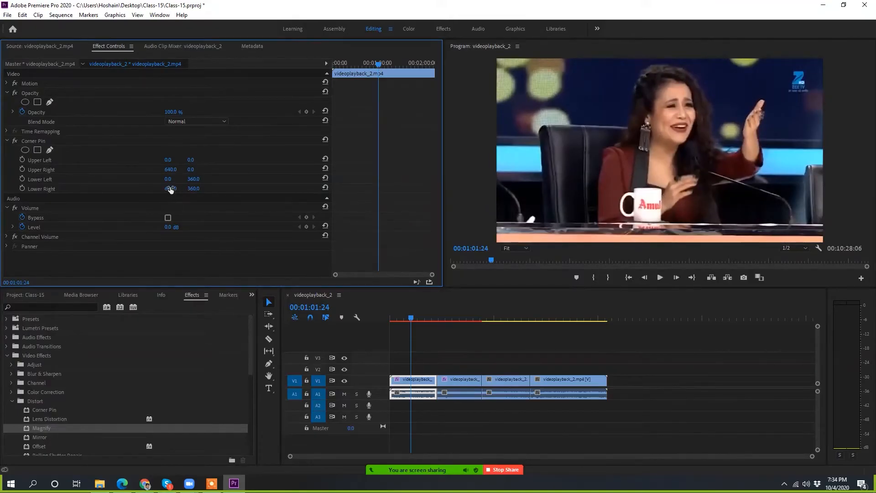
pyautogui.moveTo(170, 179); pyautogui.dragTo(193, 179)
# Step: Select the second segment and preview its Magnify effect at several frames, leaving the playhead at 00:03:36:29
pyautogui.moveTo(417, 318); pyautogui.dragTo(461, 320)
pyautogui.click(467, 386)
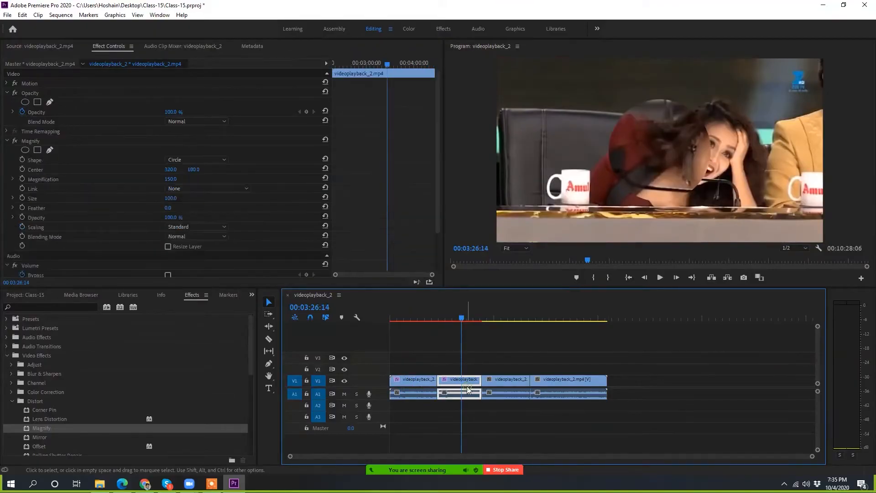
pyautogui.click(456, 319)
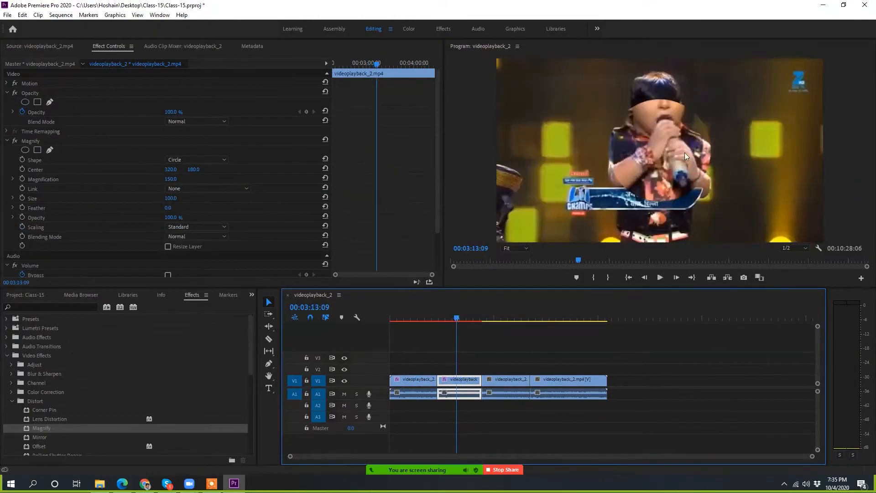
pyautogui.click(684, 152)
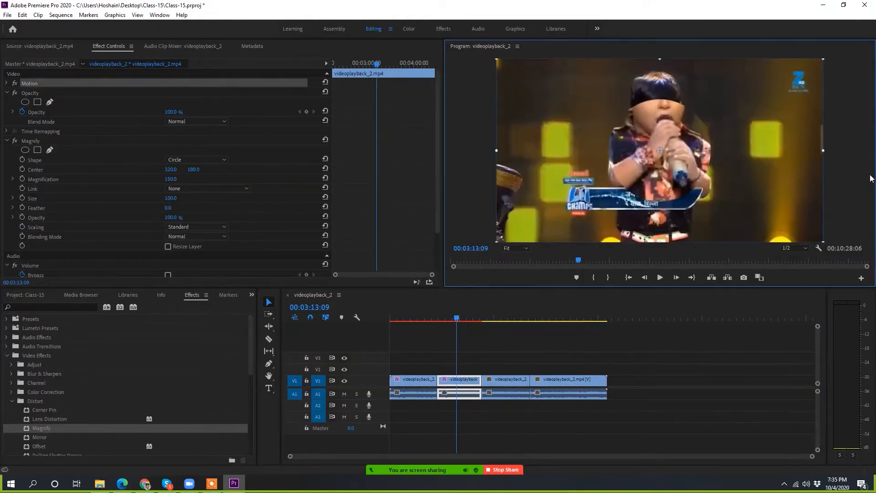
pyautogui.click(455, 321)
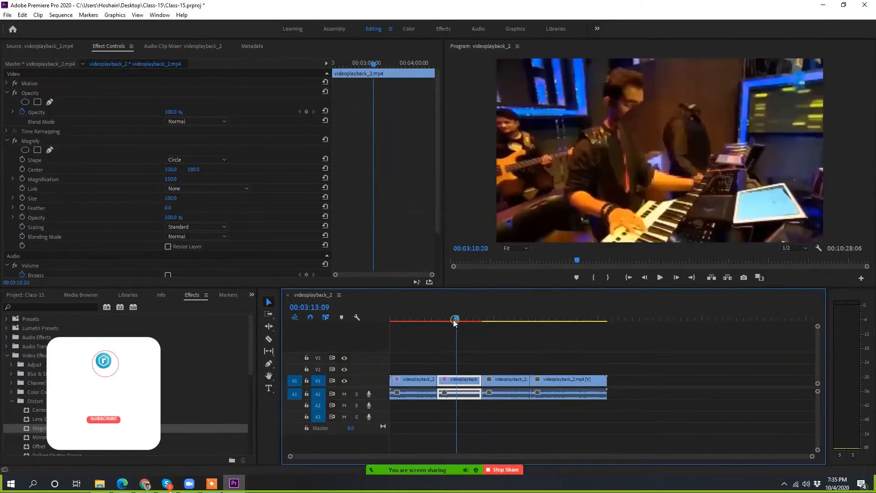
pyautogui.moveTo(454, 321); pyautogui.dragTo(463, 322)
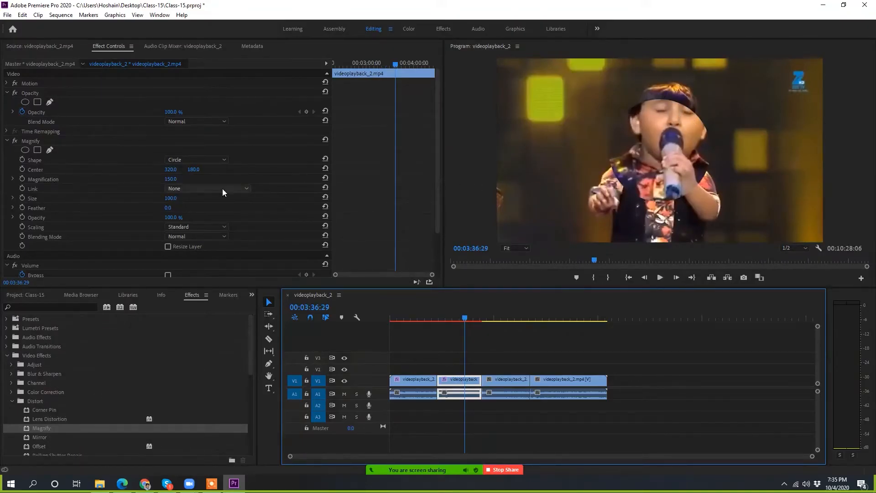
# Step: Set the second segment's Magnify shape to Square and its center to 603.0, 54.0 over the channel logo
pyautogui.click(196, 160)
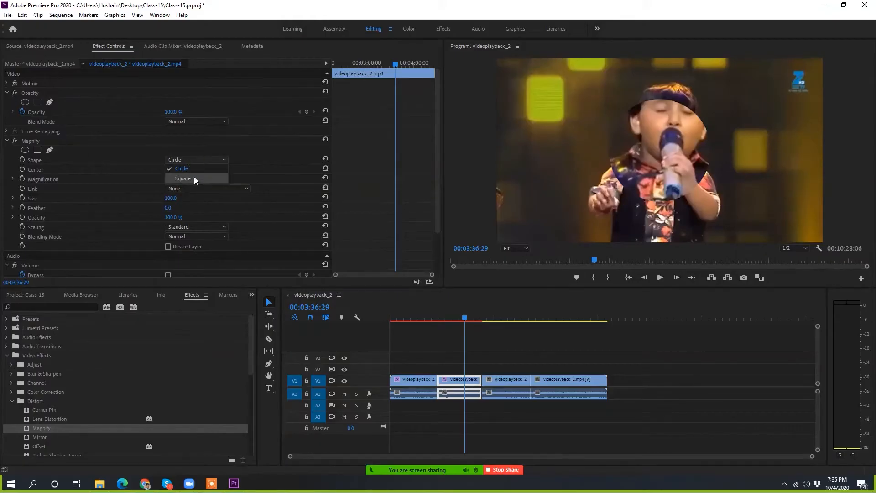
pyautogui.click(193, 177)
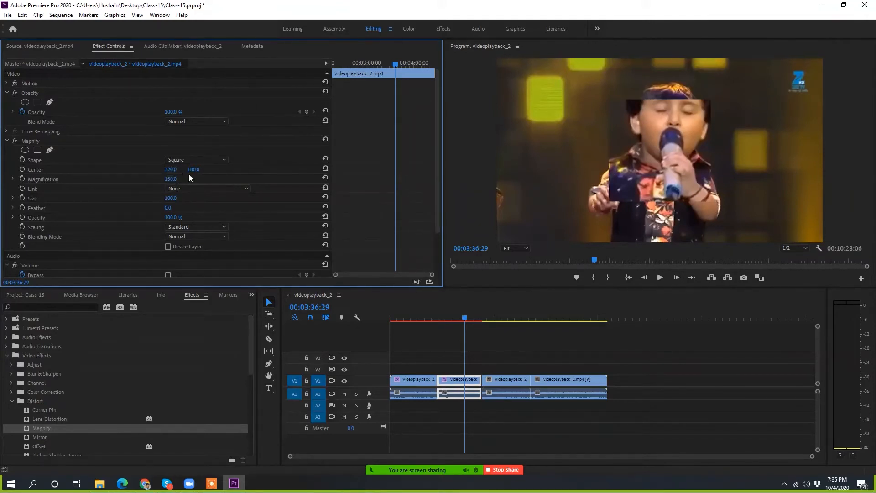
pyautogui.moveTo(194, 171)
pyautogui.mouseDown()
pyautogui.moveTo(169, 171)
pyautogui.moveTo(272, 169)
pyautogui.moveTo(173, 169)
pyautogui.moveTo(194, 170)
pyautogui.mouseUp()
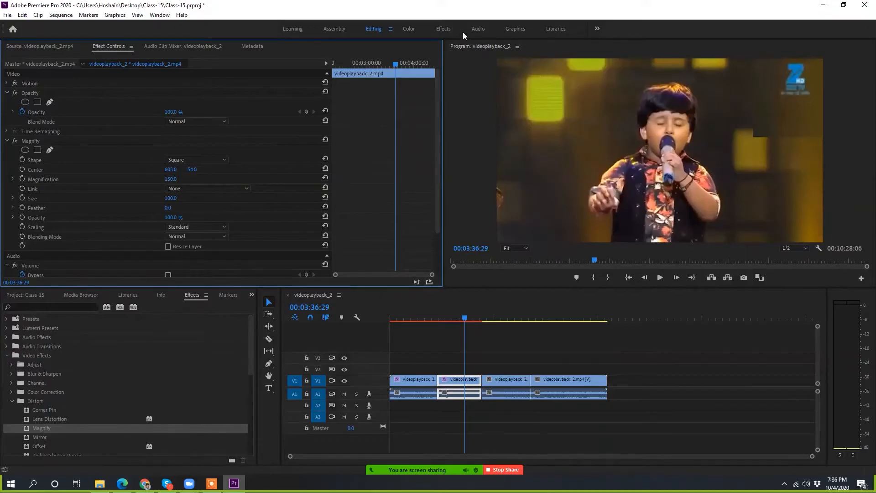
# Step: Maximize the Program monitor to view the magnified frame, and restore the workspace layout
pyautogui.click(851, 133)
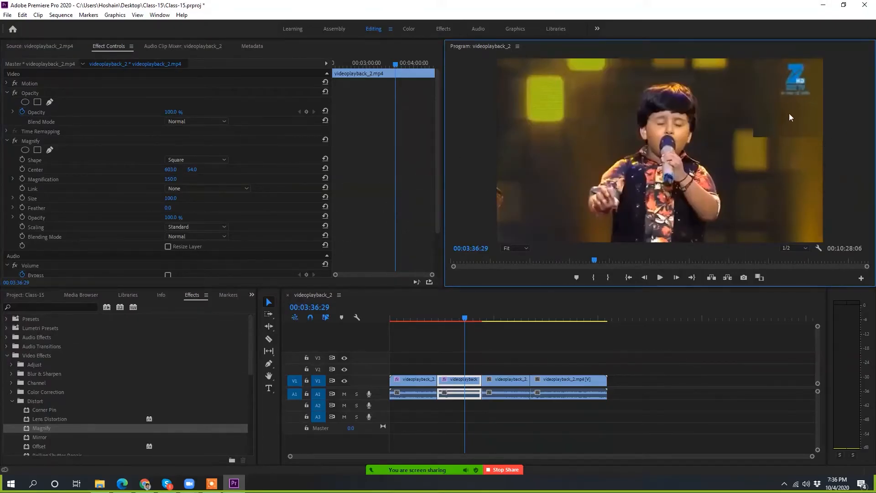
pyautogui.press('`')
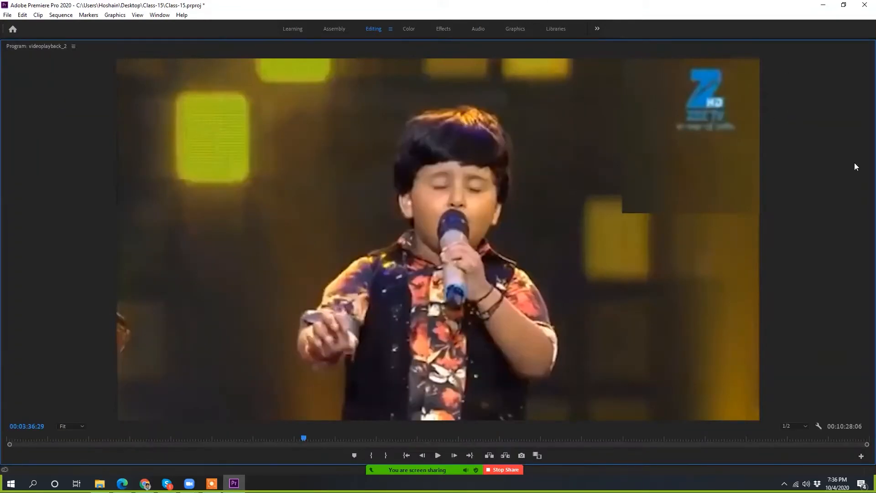
pyautogui.press('`')
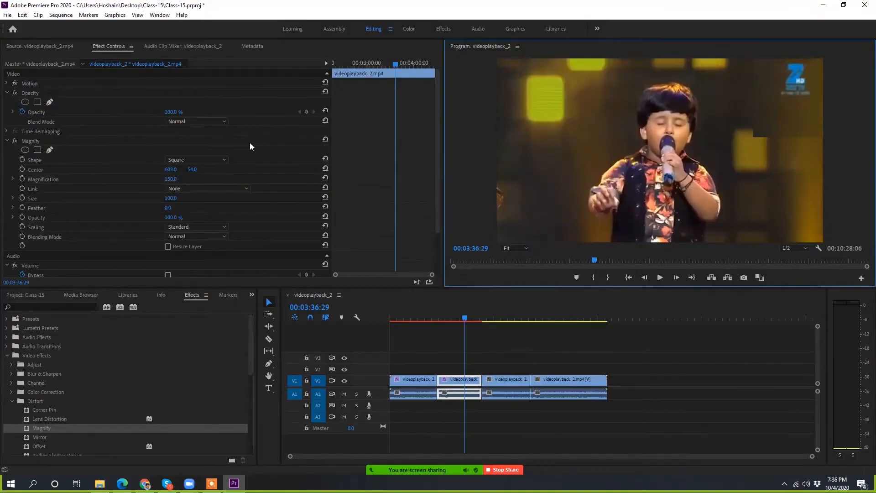
# Step: Demonstrate maximizing and restoring panels, starting with Effect Controls, and finish with the normal workspace layout
pyautogui.press('`')
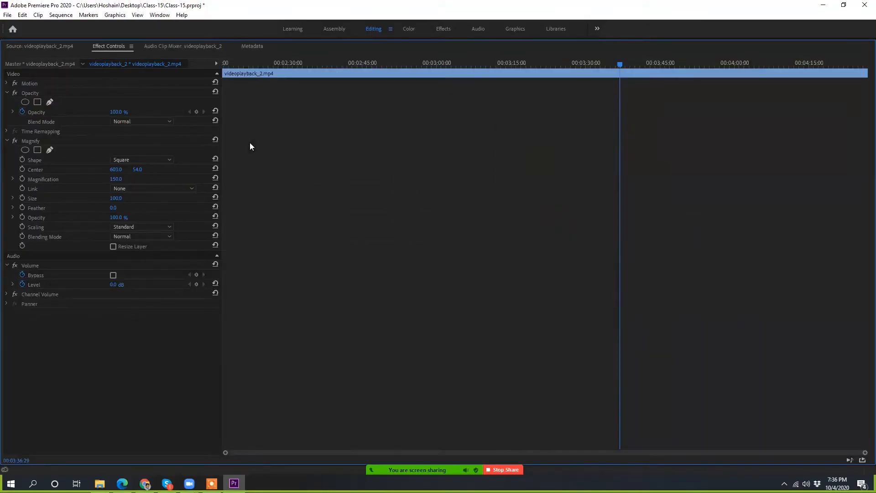
pyautogui.press('`')
pyautogui.press('`')
pyautogui.press('`')
pyautogui.press('`')
pyautogui.press('`')
pyautogui.press('`')
pyautogui.press('`')
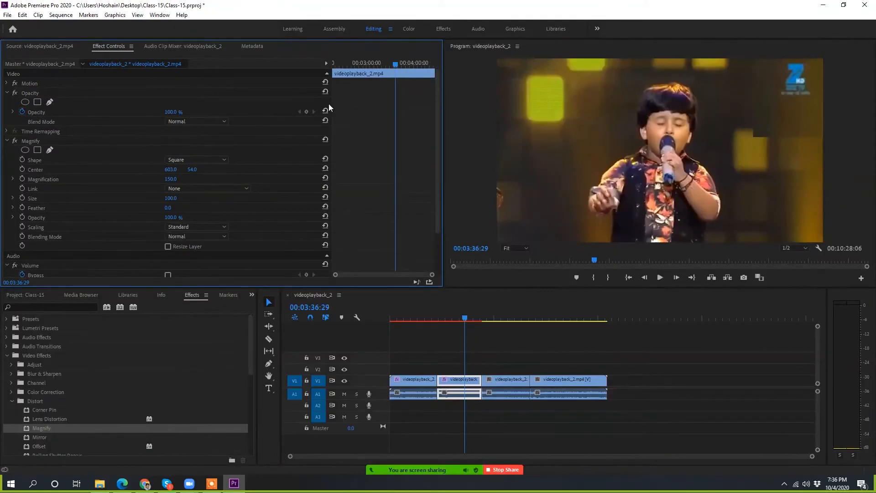
# Step: Maximize and restore the Effects panel and the videoplayback_2 timeline in turn
pyautogui.press('`')
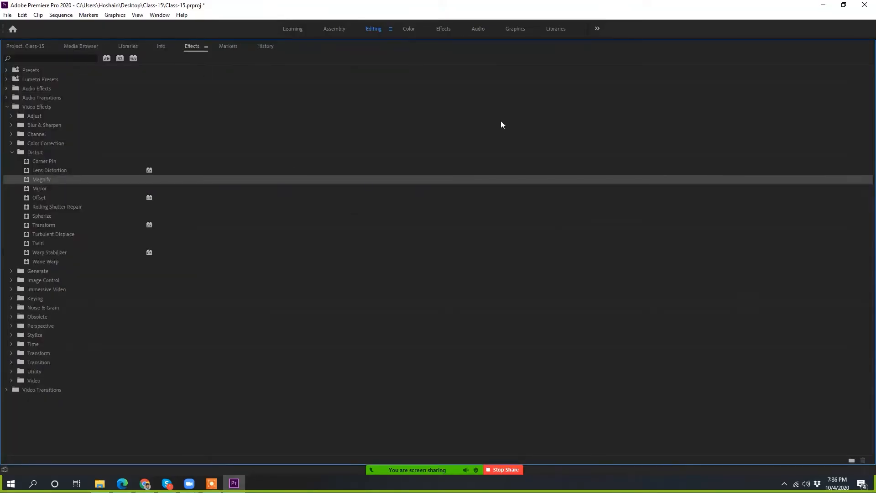
pyautogui.press('`')
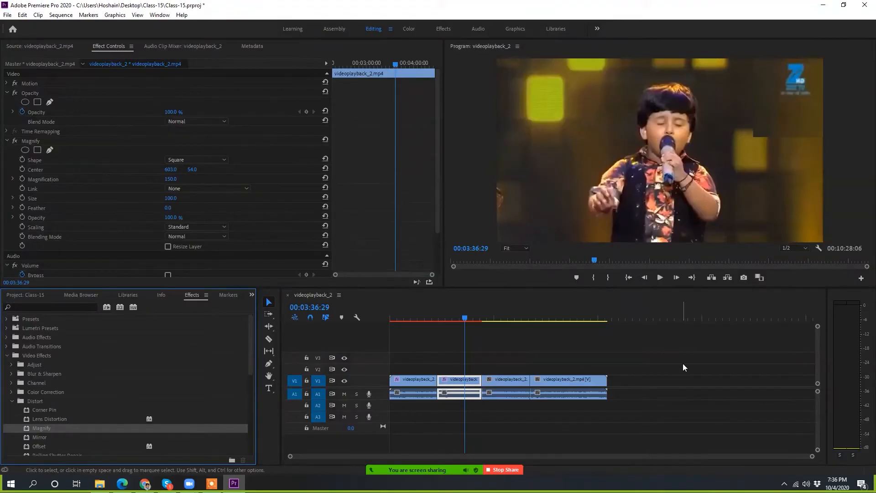
pyautogui.press('`')
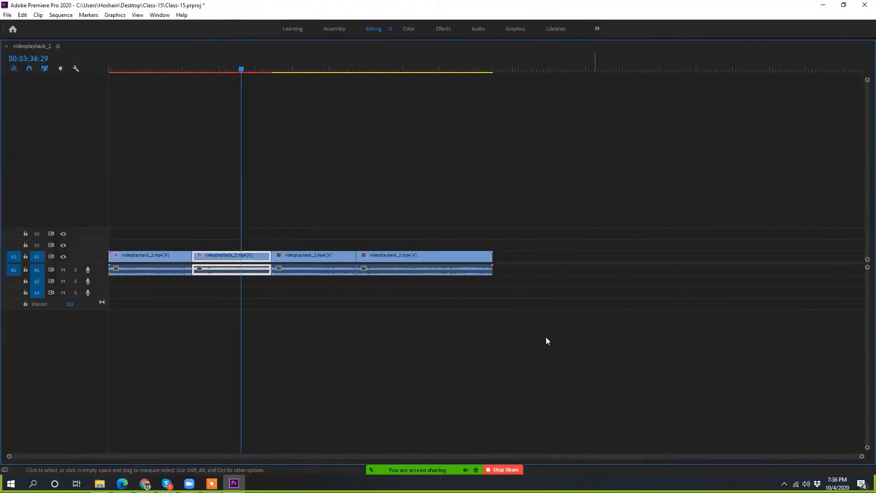
pyautogui.press('`')
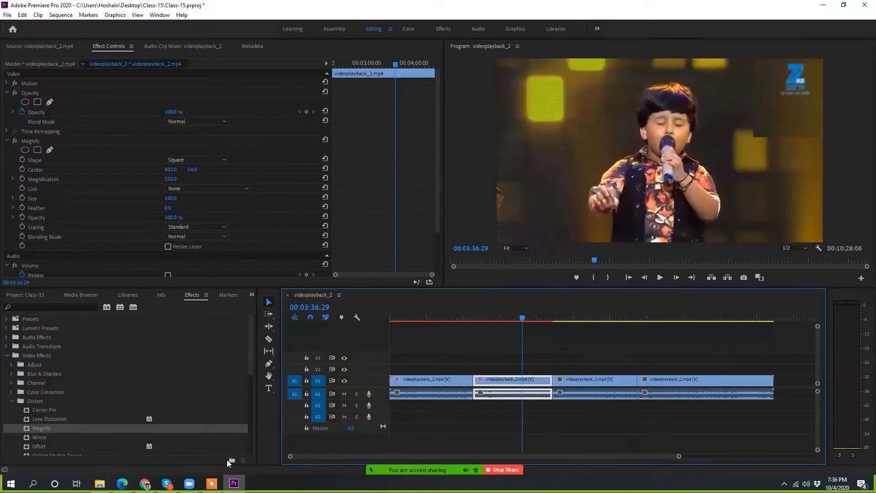
# Step: Switch to Chrome and search Google Images for "keyboard" in a new tab
pyautogui.click(146, 485)
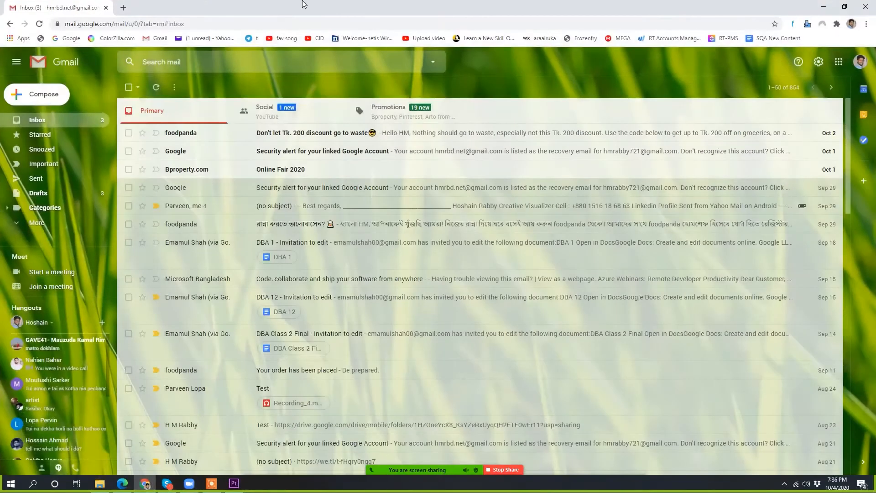
pyautogui.click(120, 8)
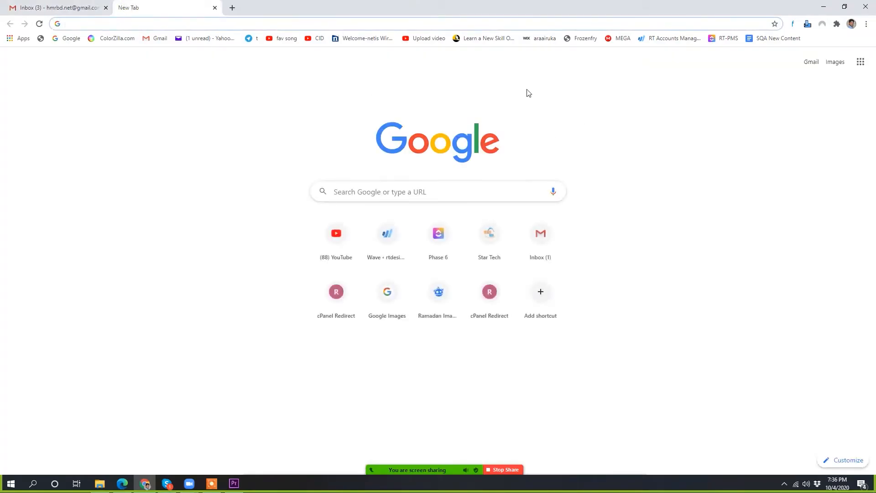
pyautogui.click(835, 62)
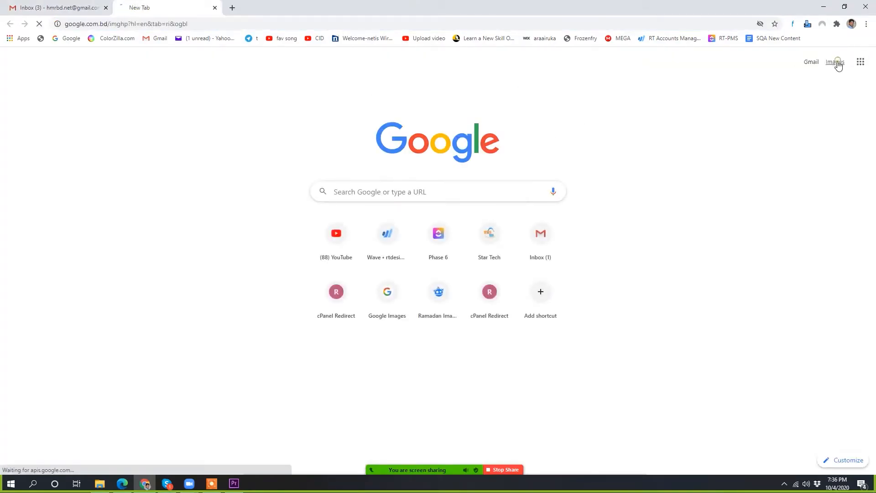
pyautogui.click(377, 200)
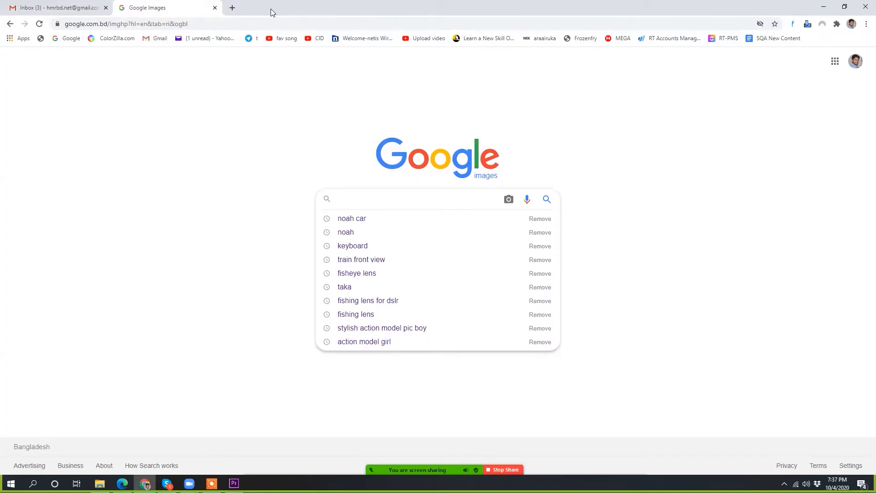
pyautogui.write('key')
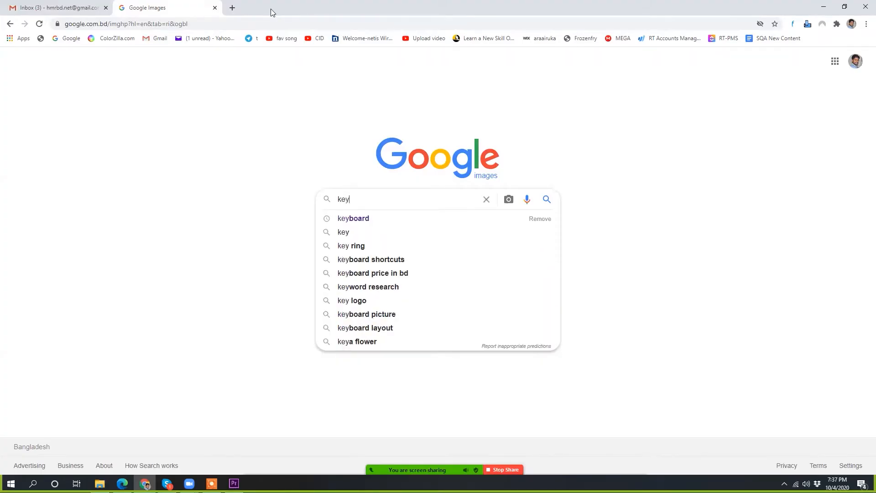
pyautogui.press('Down')
pyautogui.press('Return')
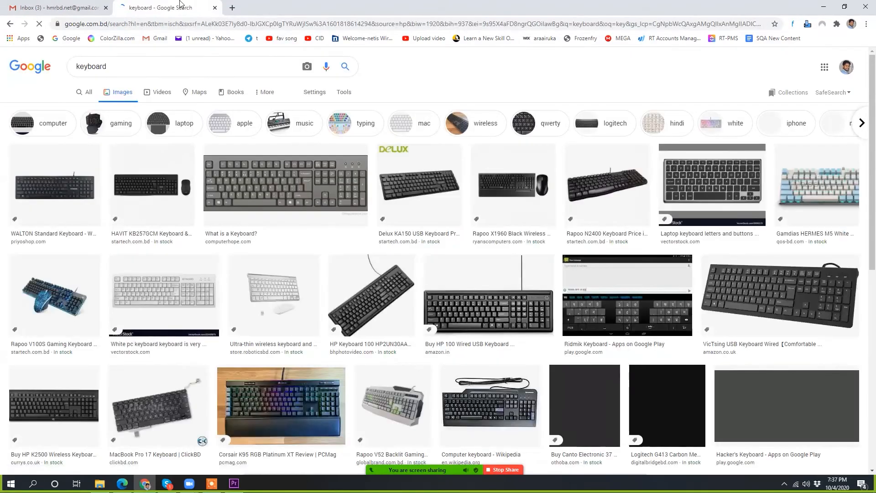
# Step: Copy the image address of the Computer Hope "What is a Keyboard?" picture and open it in a new tab
pyautogui.click(250, 192)
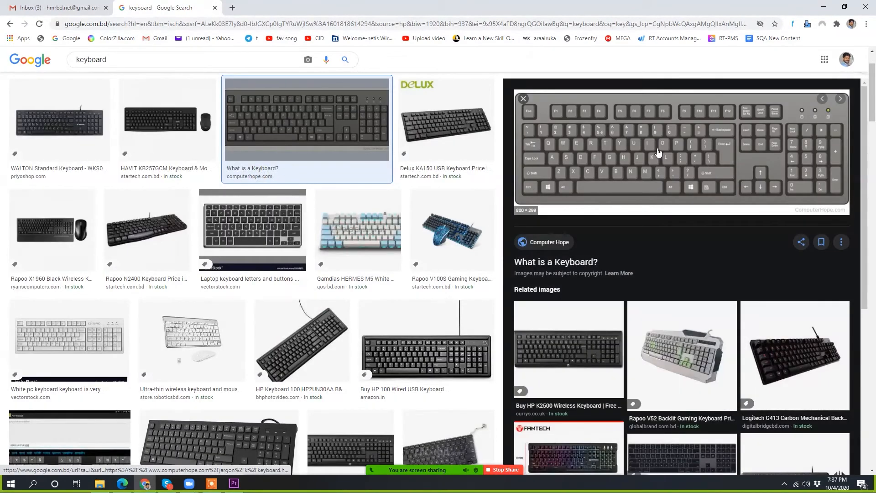
pyautogui.click(658, 151)
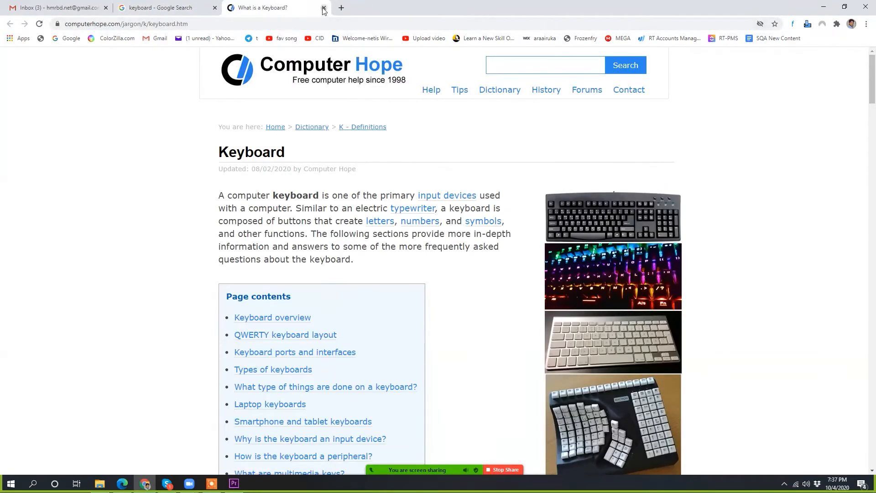
pyautogui.click(322, 8)
pyautogui.rightClick(654, 133)
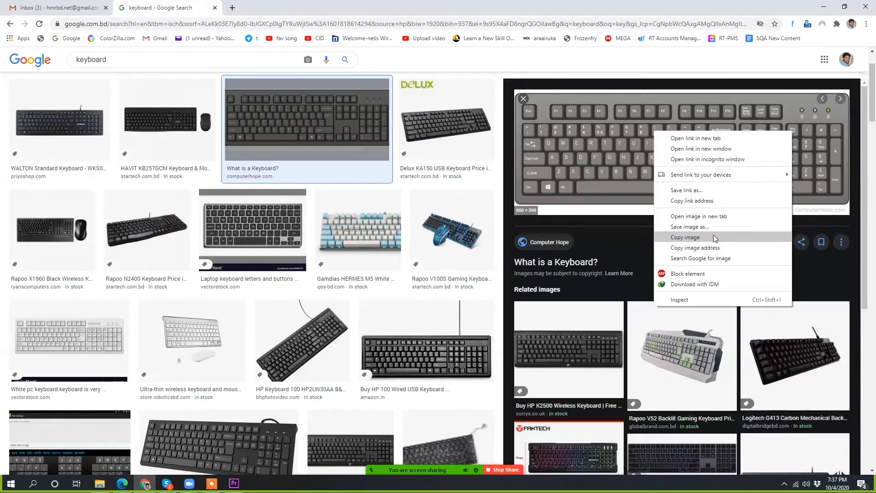
pyautogui.click(731, 247)
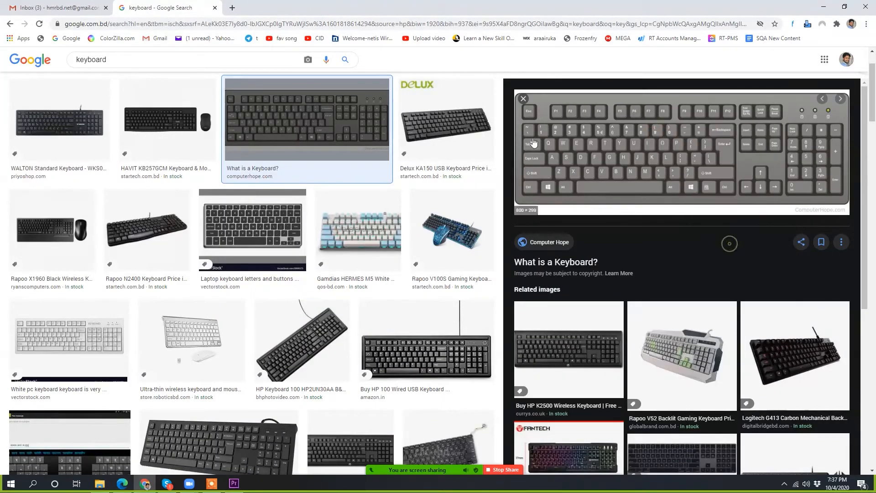
pyautogui.click(232, 8)
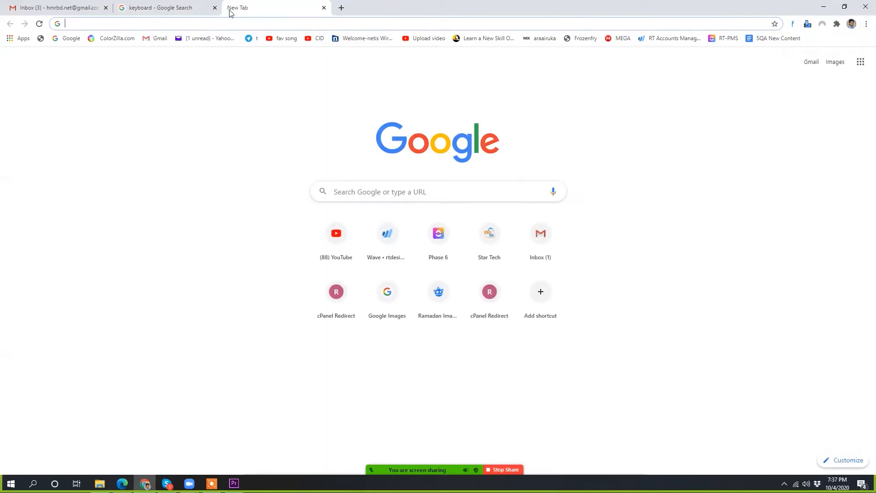
pyautogui.hotkey('ctrl', 'v')
pyautogui.press('Return')
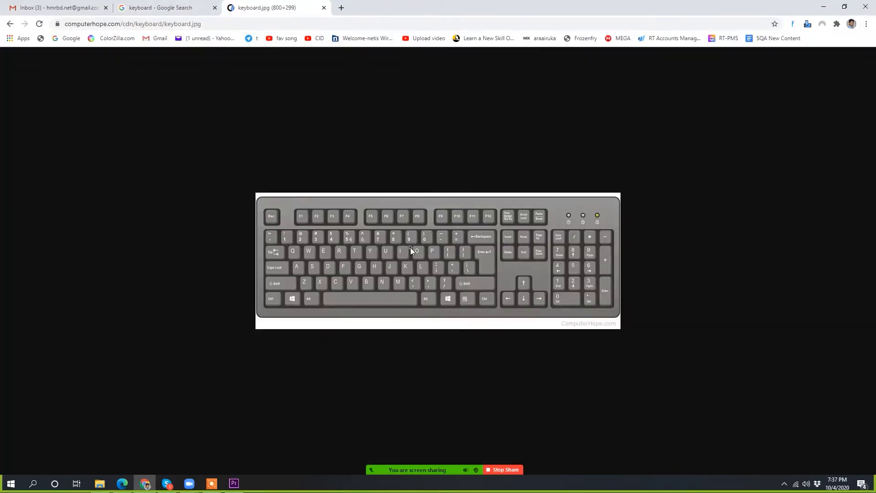
# Step: Enlarge the keyboard picture and outline its tilde/grave key with a yellow rectangle using Zoom's annotation tools
pyautogui.hotkey('ctrl', '+')
pyautogui.hotkey('ctrl', '+')
pyautogui.hotkey('ctrl', '+')
pyautogui.hotkey('ctrl', '+')
pyautogui.hotkey('ctrl', '+')
pyautogui.hotkey('ctrl', '+')
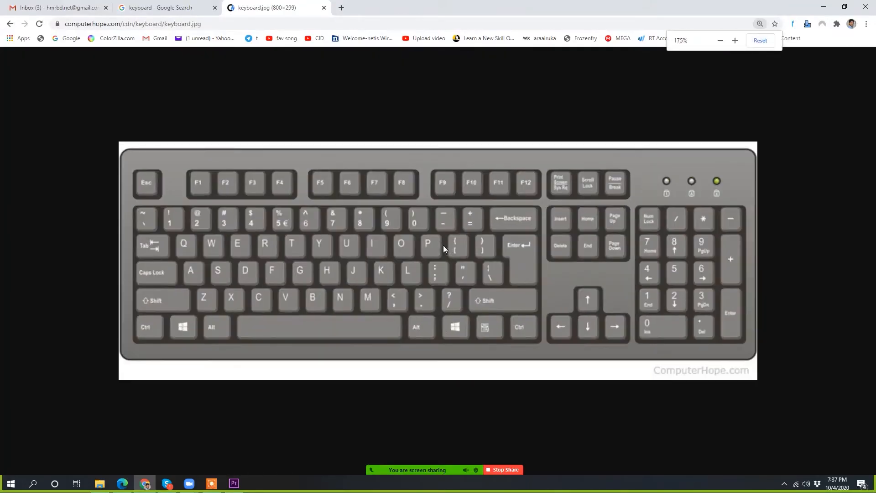
pyautogui.hotkey('ctrl', '-')
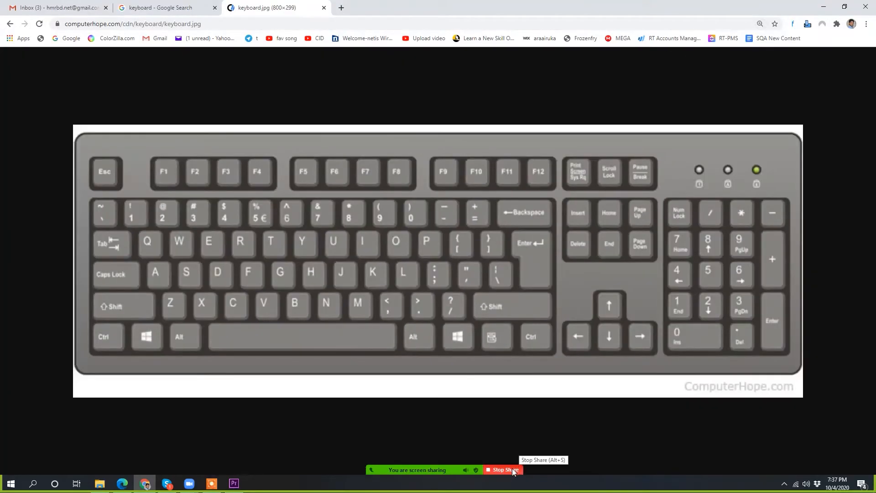
pyautogui.moveTo(454, 474)
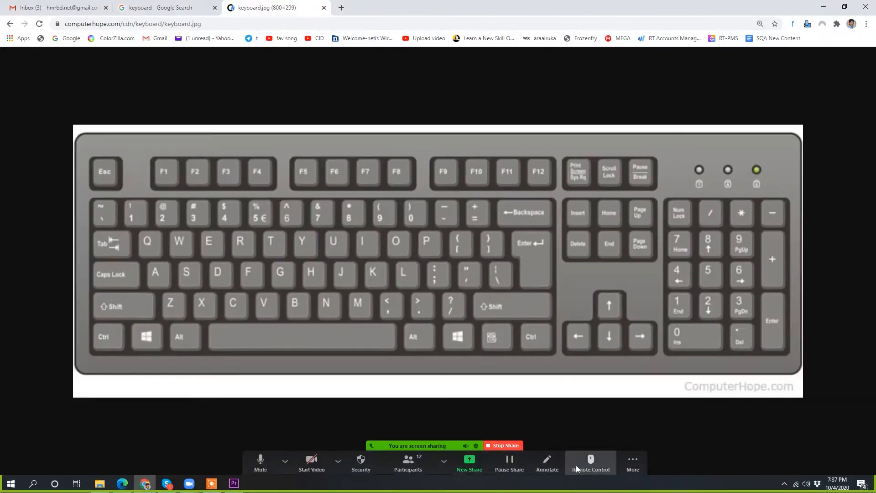
pyautogui.click(547, 464)
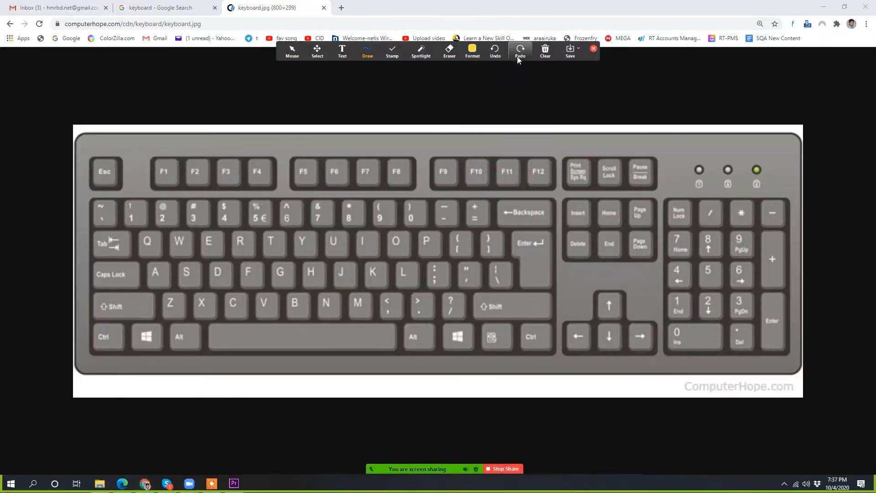
pyautogui.click(414, 57)
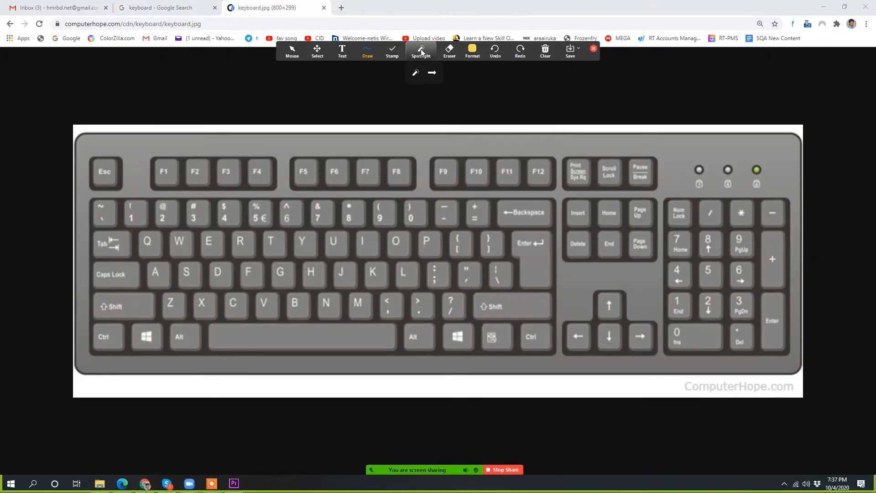
pyautogui.moveTo(372, 50)
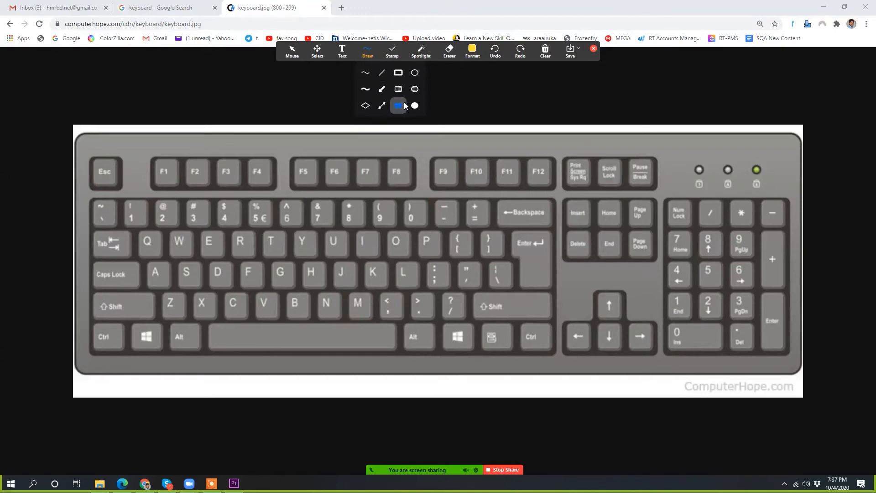
pyautogui.click(401, 73)
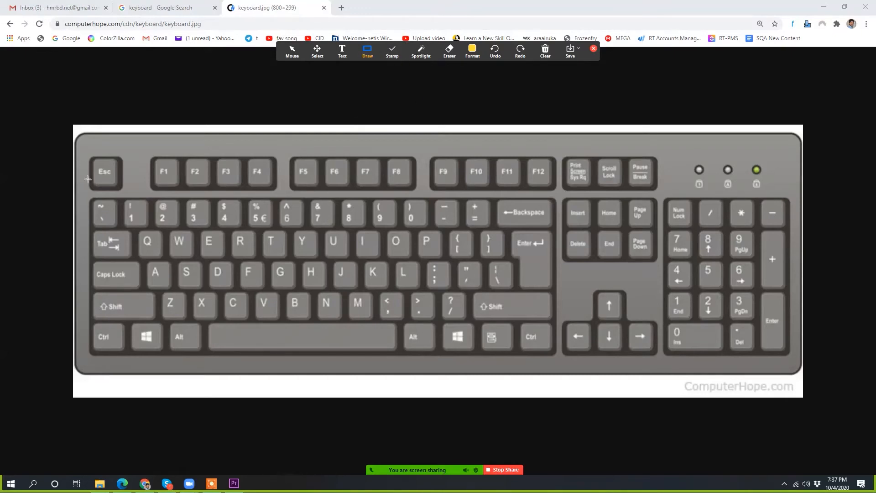
pyautogui.moveTo(80, 196); pyautogui.dragTo(121, 229)
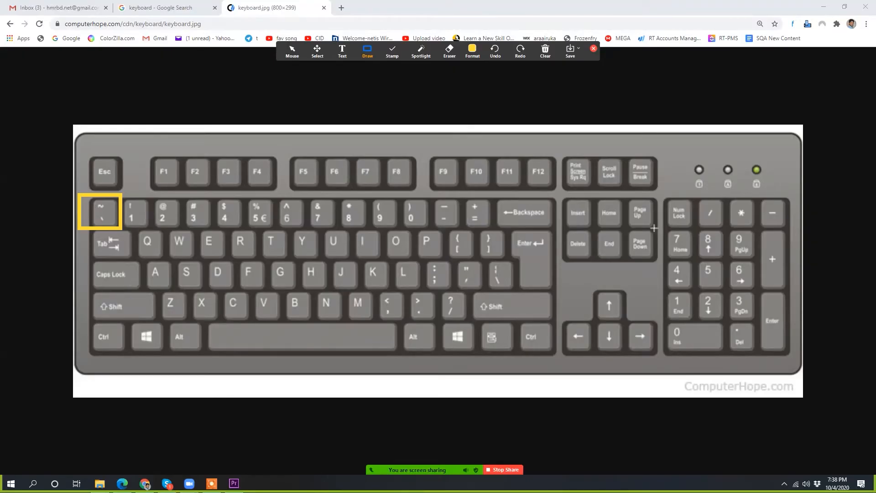
# Step: Clear the rectangle drawn over the keyboard picture and end the Zoom annotation
pyautogui.click(546, 51)
pyautogui.click(558, 73)
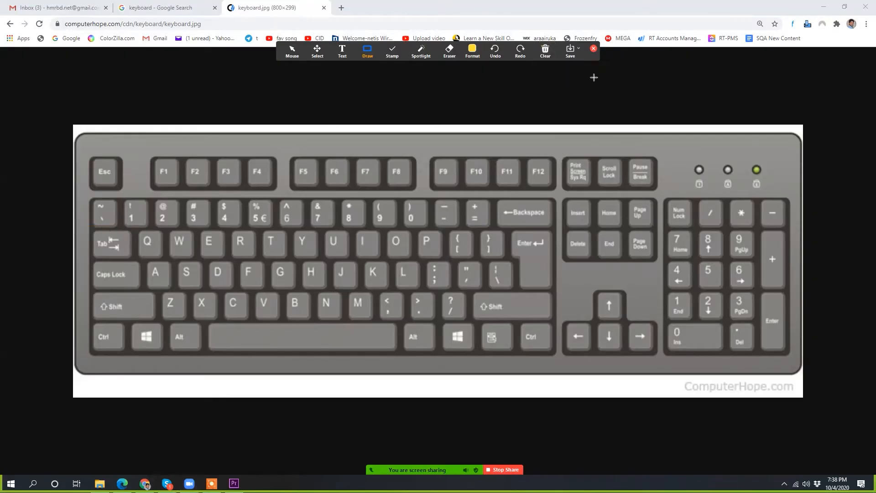
pyautogui.click(593, 49)
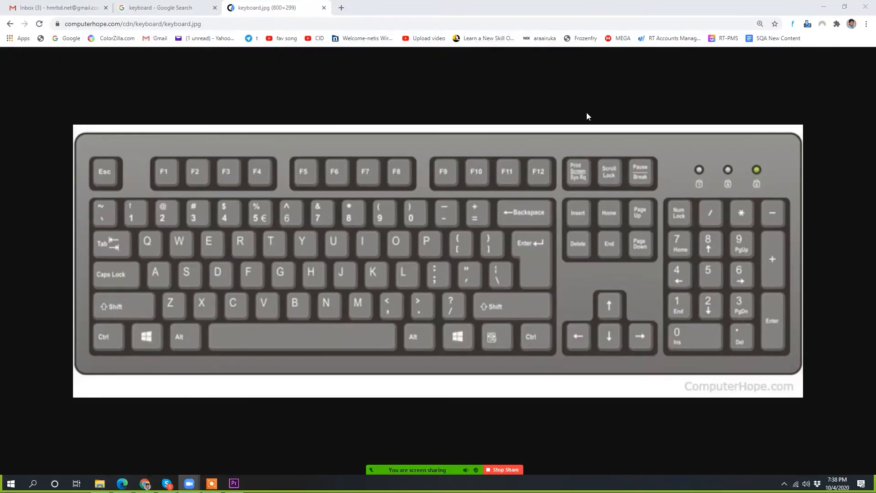
# Step: Reset the zoom of the keyboard picture, close its tab and switch back to Premiere Pro
pyautogui.click(484, 109)
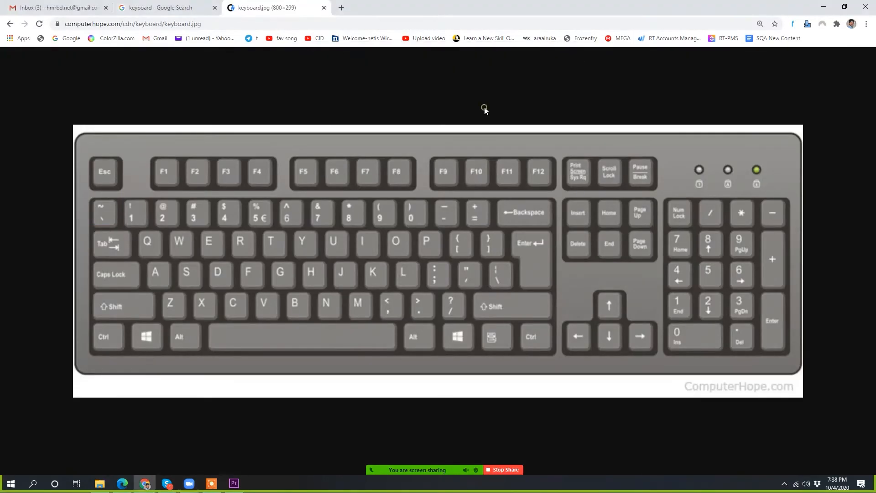
pyautogui.click(866, 24)
pyautogui.click(806, 110)
pyautogui.click(806, 109)
pyautogui.click(805, 110)
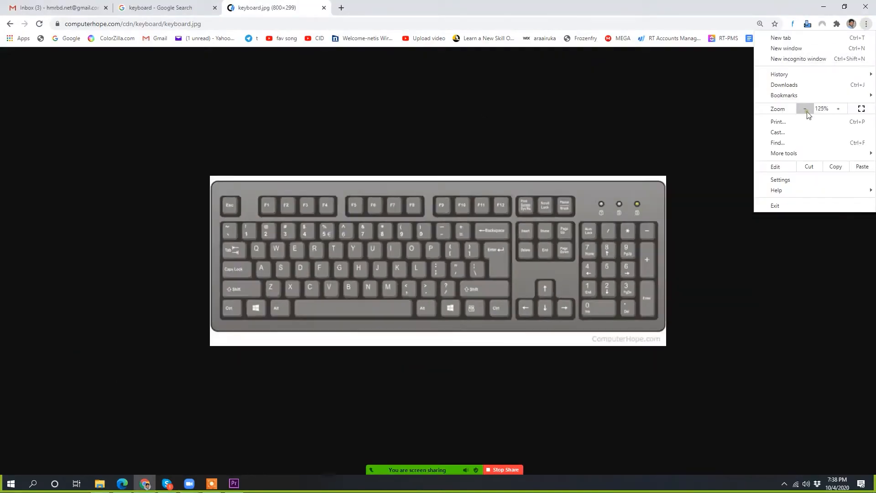
pyautogui.click(805, 110)
pyautogui.click(805, 109)
pyautogui.click(639, 110)
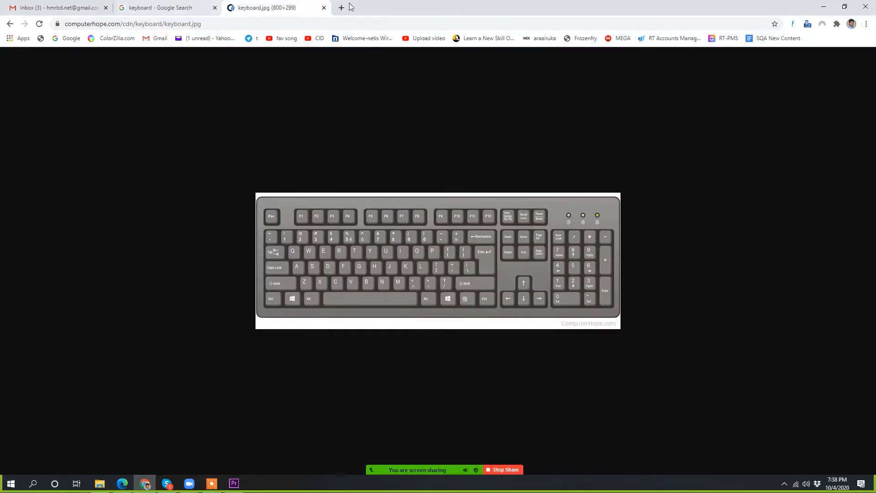
pyautogui.click(323, 7)
pyautogui.click(823, 6)
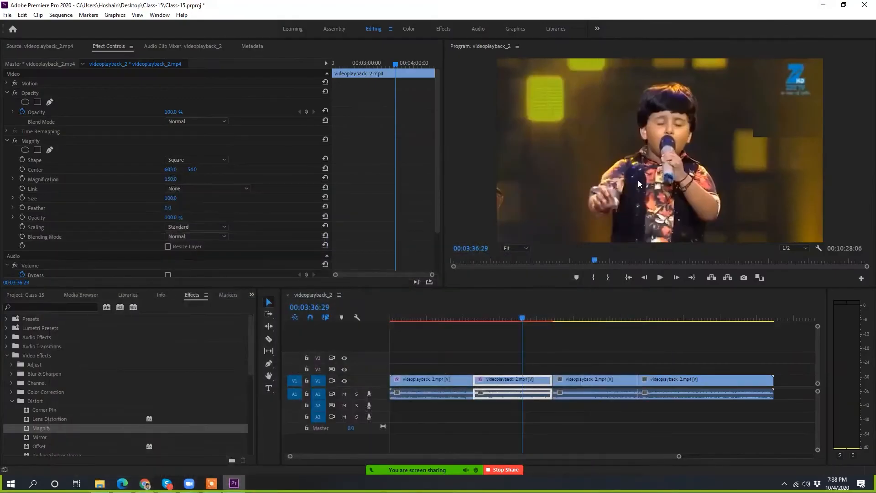
# Step: Maximize and restore the Effect Controls, timeline, Program monitor and audio meters panels one after another
pyautogui.press('`')
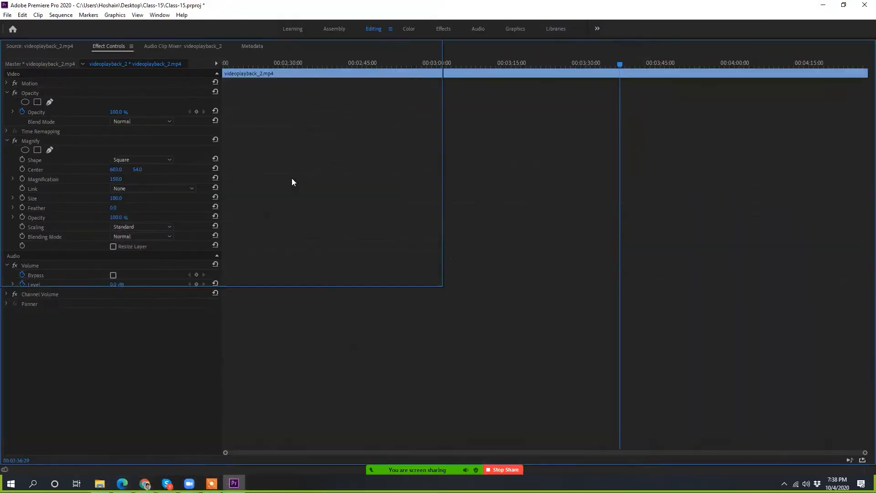
pyautogui.press('`')
pyautogui.press('`')
pyautogui.press('`')
pyautogui.press('`')
pyautogui.press('`')
pyautogui.press('`')
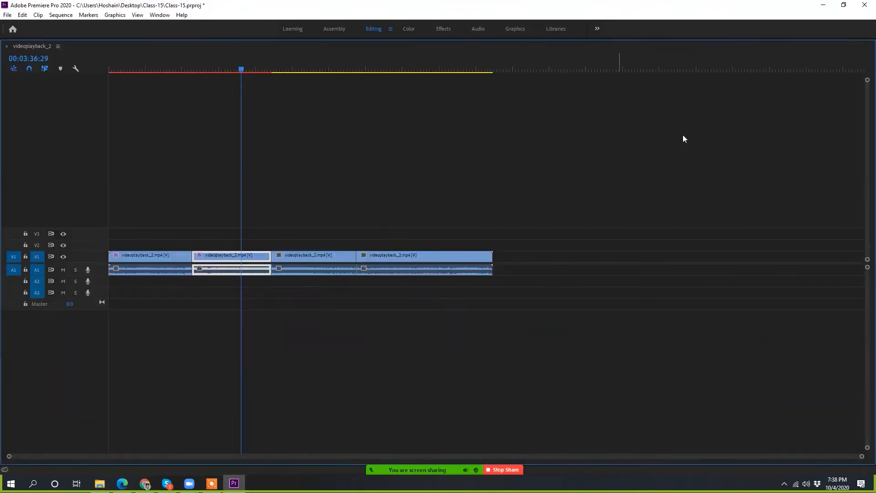
pyautogui.press('`')
pyautogui.press('`')
pyautogui.press('`')
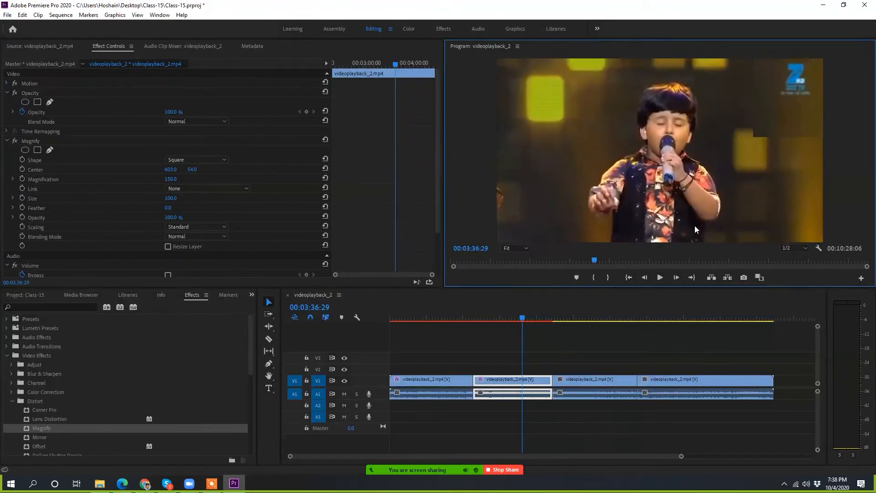
pyautogui.press('`')
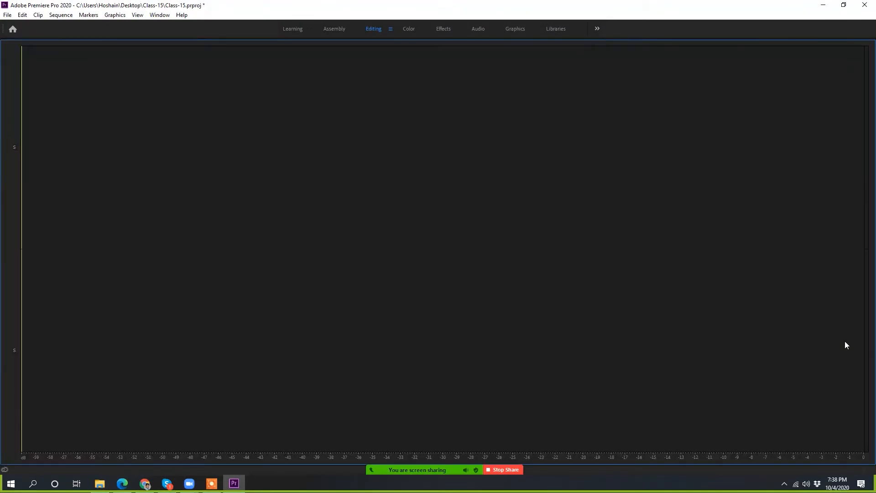
pyautogui.press('`')
# Step: Play the sequence from about 00:02:09 and view the audio meters maximized, then restore the panel layout
pyautogui.moveTo(593, 263); pyautogui.dragTo(535, 260)
pyautogui.press('space')
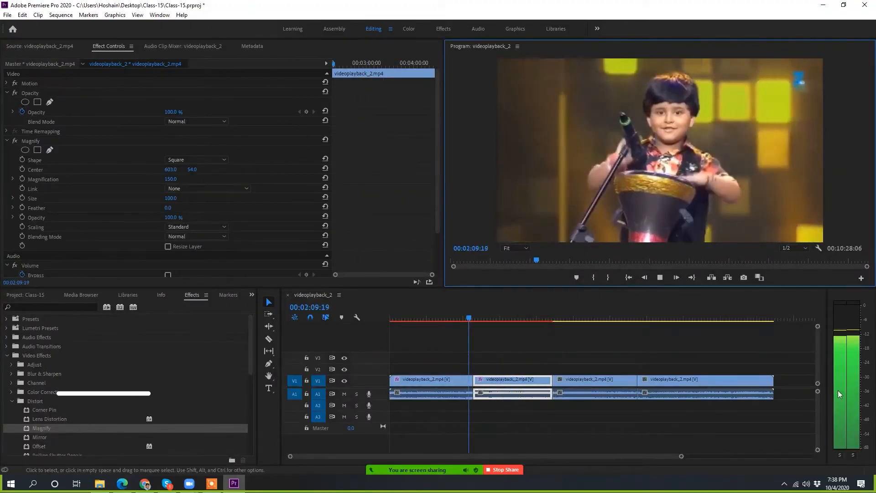
pyautogui.press('`')
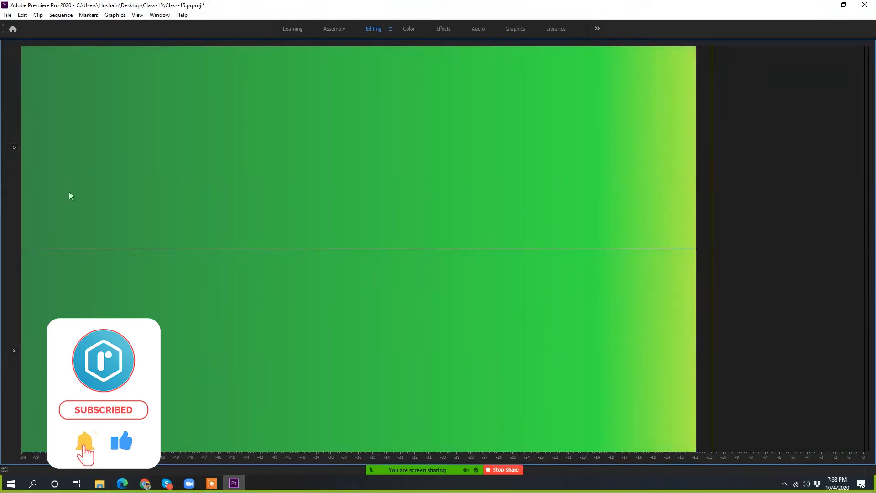
pyautogui.press('`')
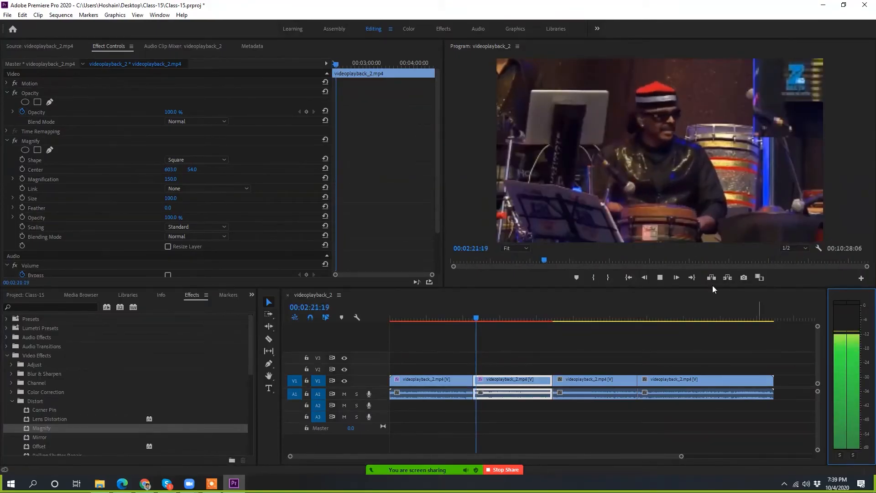
# Step: In the Audio Clip Mixer, try Audio 1 levels of about -14.2 and 7.9 dB during playback, settle at -2.1 dB and stop playback
pyautogui.click(179, 46)
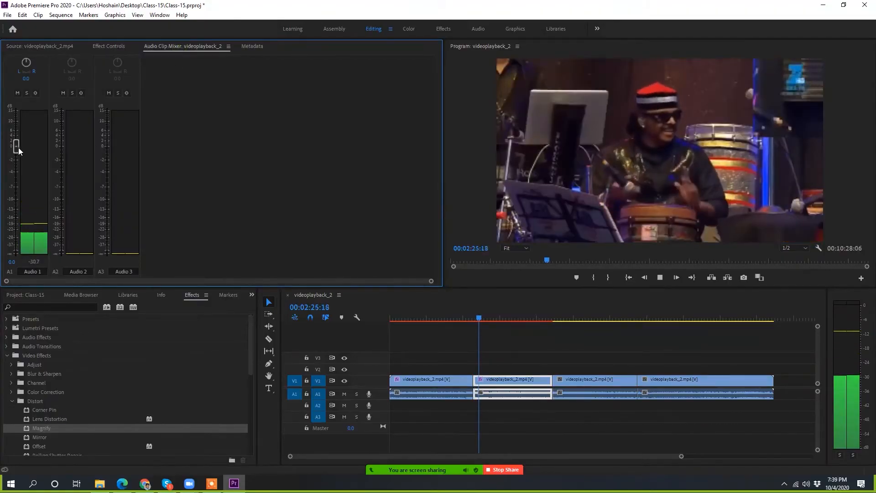
pyautogui.moveTo(18, 149); pyautogui.dragTo(24, 216)
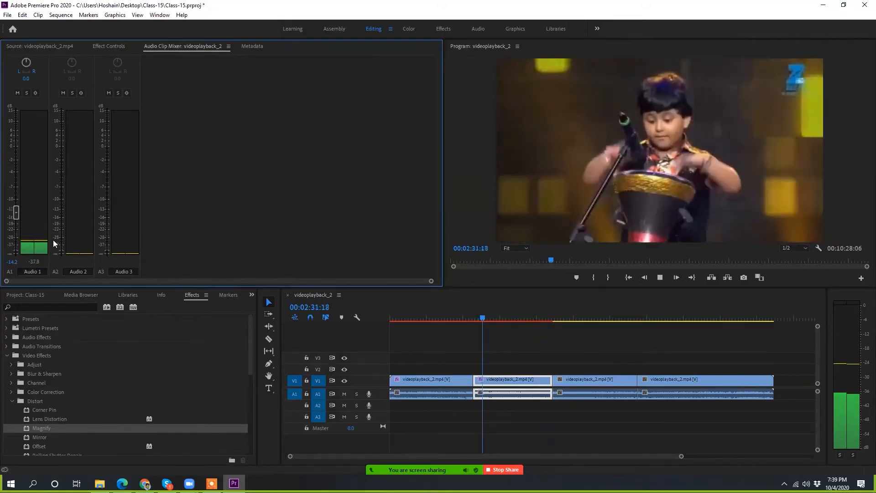
pyautogui.moveTo(16, 212); pyautogui.dragTo(16, 129)
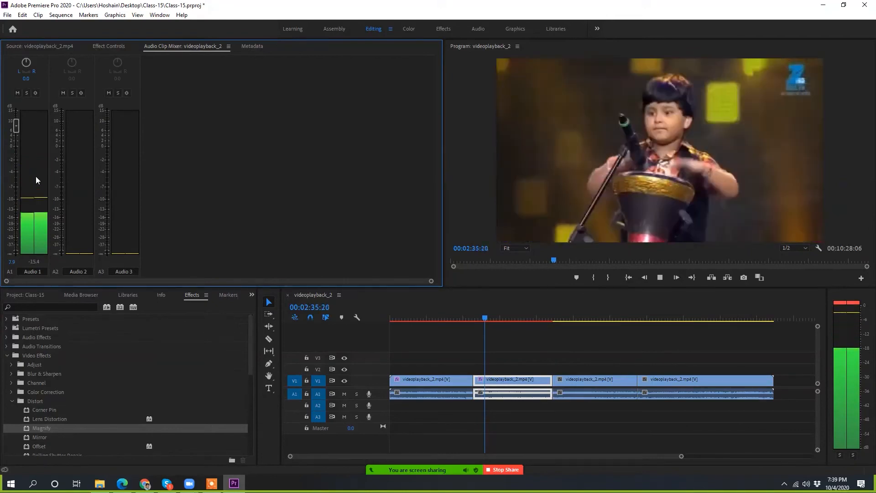
pyautogui.moveTo(16, 125); pyautogui.dragTo(16, 161)
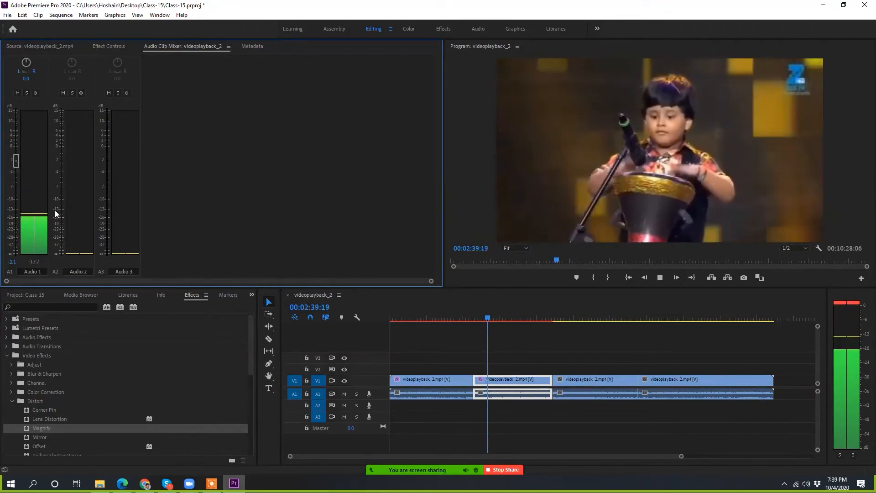
pyautogui.click(667, 121)
pyautogui.press('space')
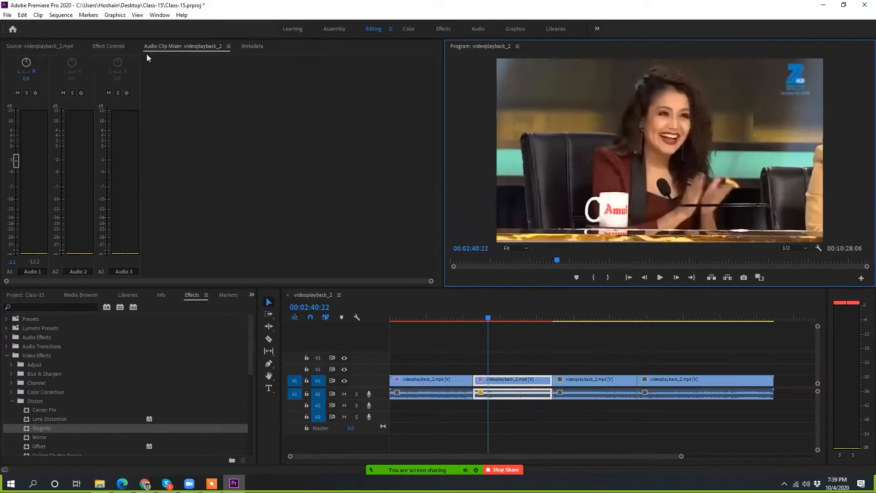
# Step: Show the source clip in the Source monitor, move the sequence playhead to 00:01:53:10 and delete all clips from the timeline
pyautogui.click(109, 46)
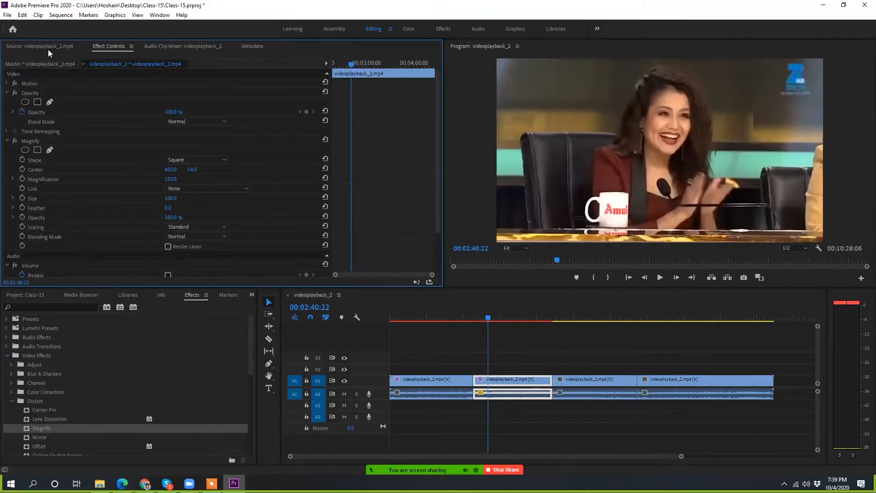
pyautogui.click(48, 47)
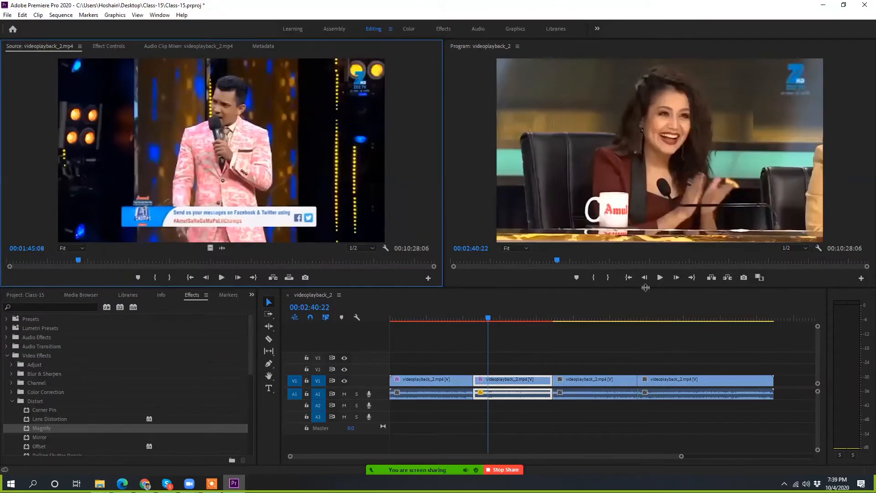
pyautogui.click(475, 319)
pyautogui.moveTo(476, 318); pyautogui.dragTo(458, 318)
pyautogui.moveTo(432, 361); pyautogui.dragTo(704, 419)
pyautogui.press('Delete')
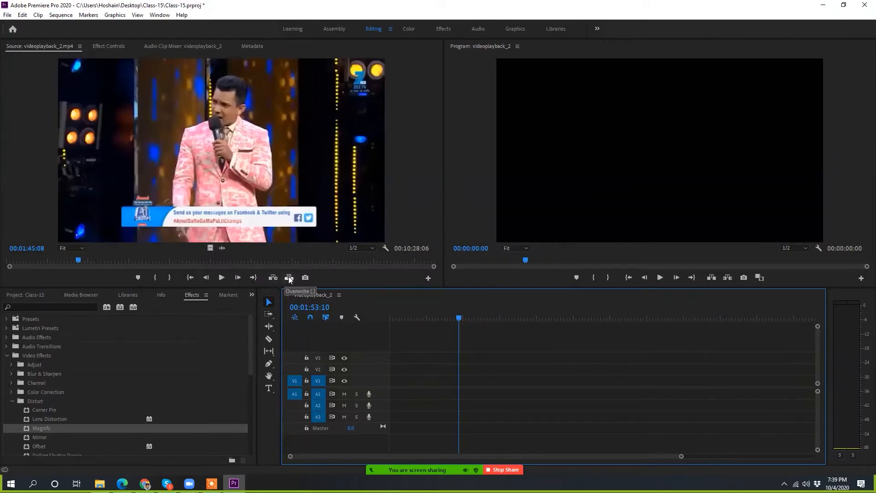
# Step: Mark In and Out points around a range of about 00:01:27:06 in the source clip and insert it at the sequence playhead
pyautogui.moveTo(78, 259); pyautogui.dragTo(153, 261)
pyautogui.click(155, 277)
pyautogui.click(173, 277)
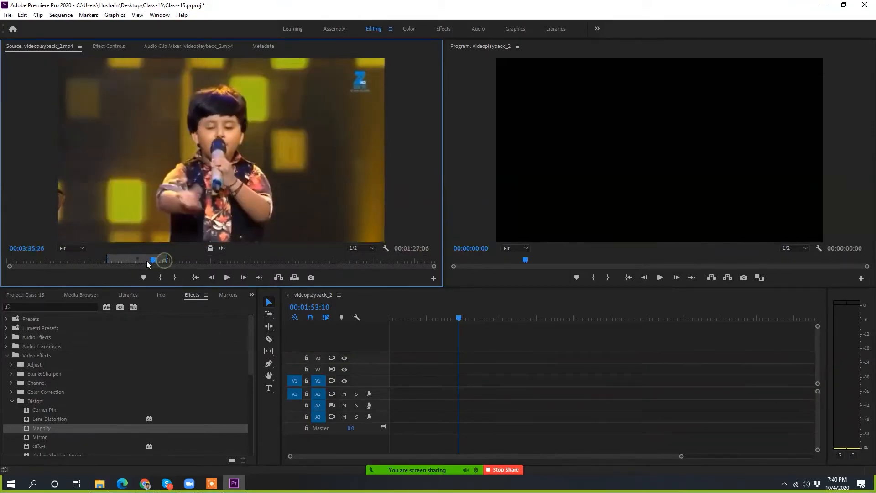
pyautogui.click(277, 278)
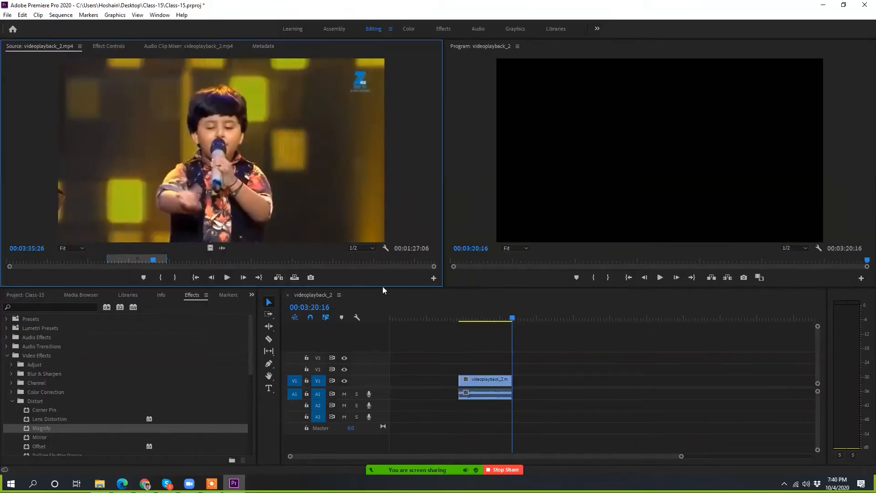
# Step: Ripple delete the empty gap before the inserted clip, and place the playhead at the start of the sequence
pyautogui.moveTo(516, 316); pyautogui.dragTo(516, 386)
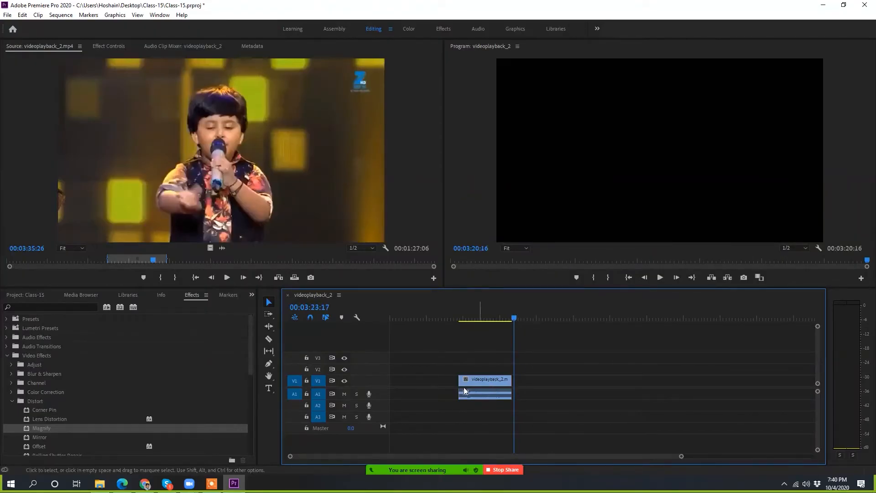
pyautogui.rightClick(445, 384)
pyautogui.click(562, 364)
pyautogui.moveTo(515, 315); pyautogui.dragTo(482, 310)
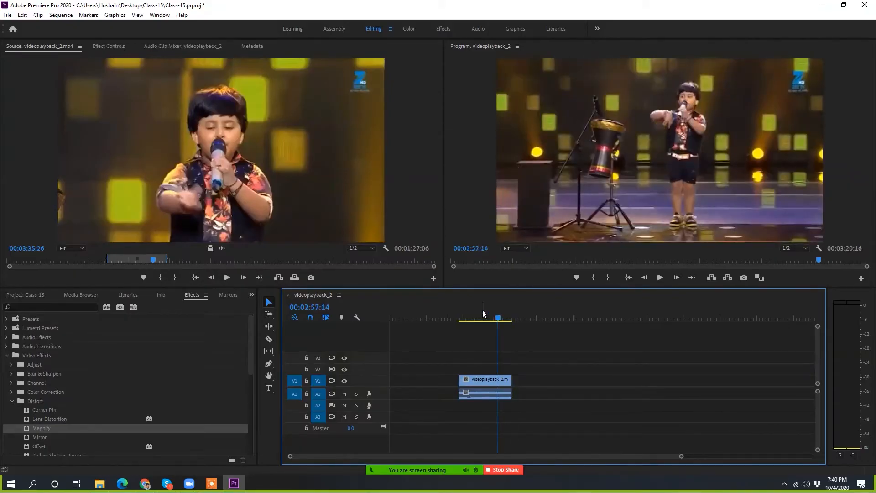
pyautogui.press('Home')
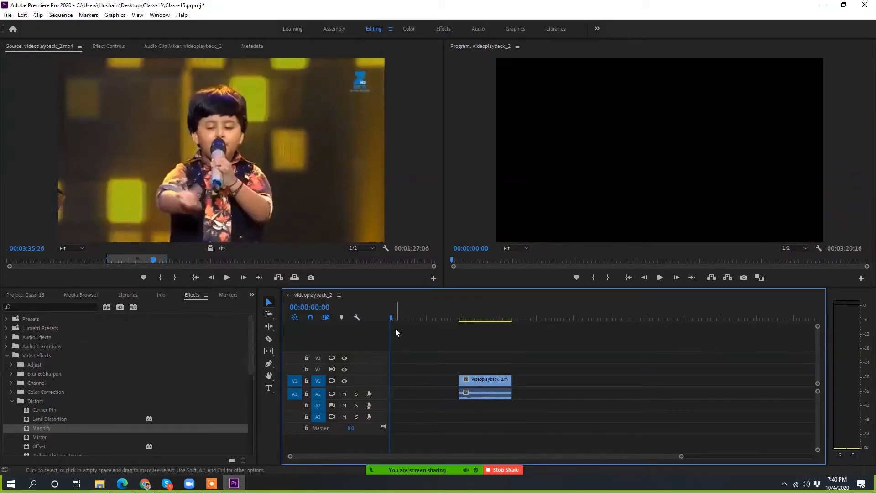
pyautogui.moveTo(391, 313); pyautogui.dragTo(360, 335)
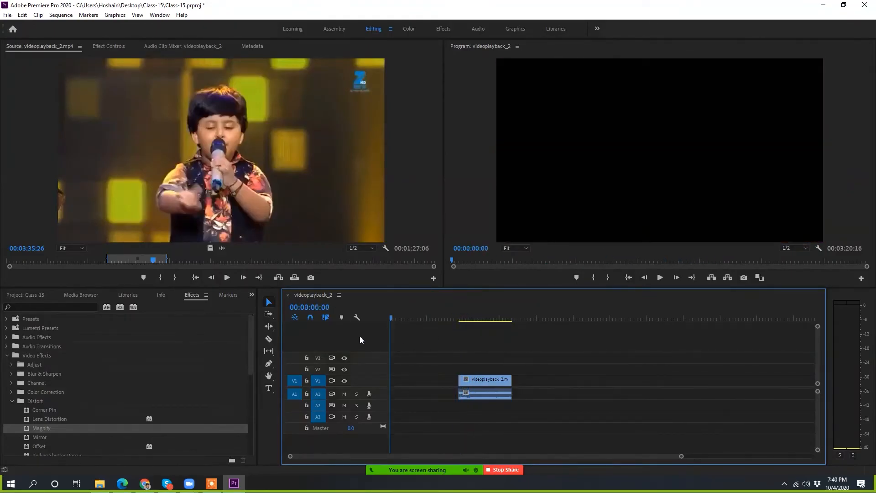
pyautogui.rightClick(403, 381)
pyautogui.click(422, 388)
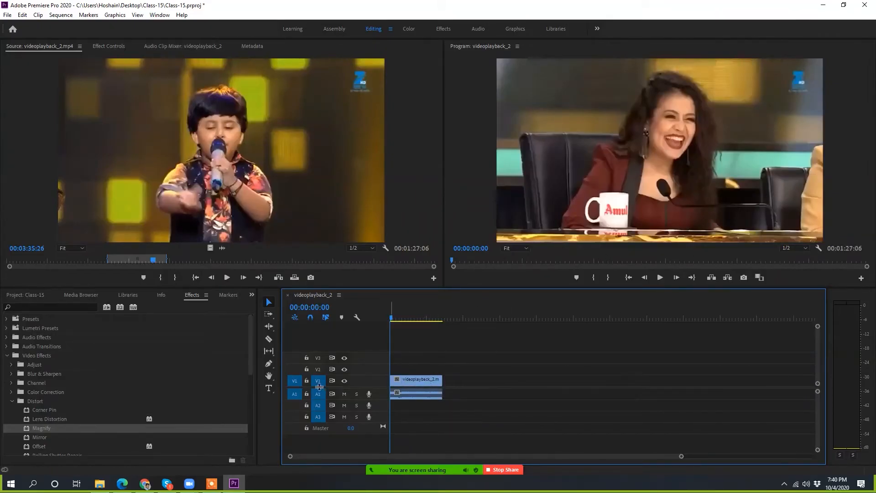
# Step: Play the beginning of the sequence, stop it and scrub to about 00:00:58:27 to review the inserted clip
pyautogui.press('space')
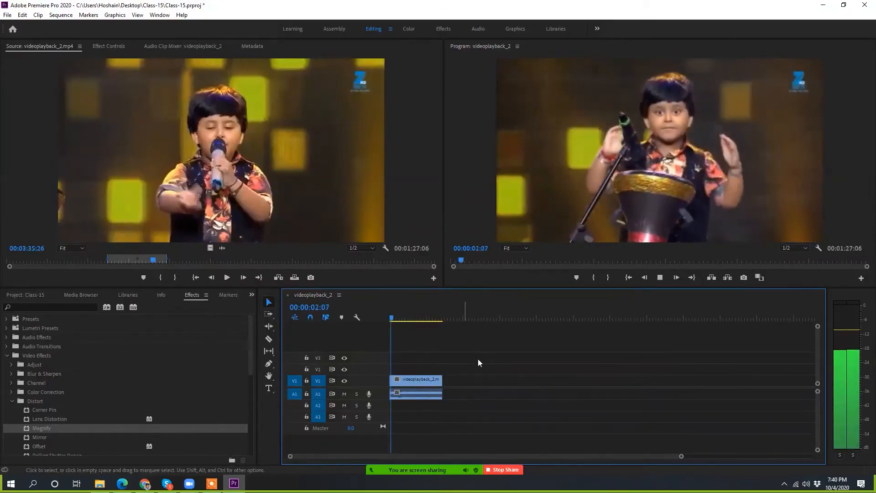
pyautogui.press('space')
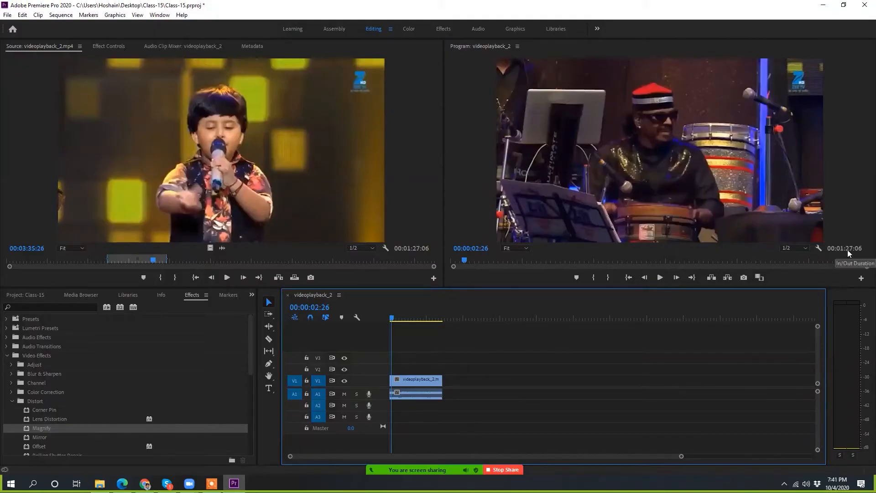
pyautogui.moveTo(406, 321); pyautogui.dragTo(427, 335)
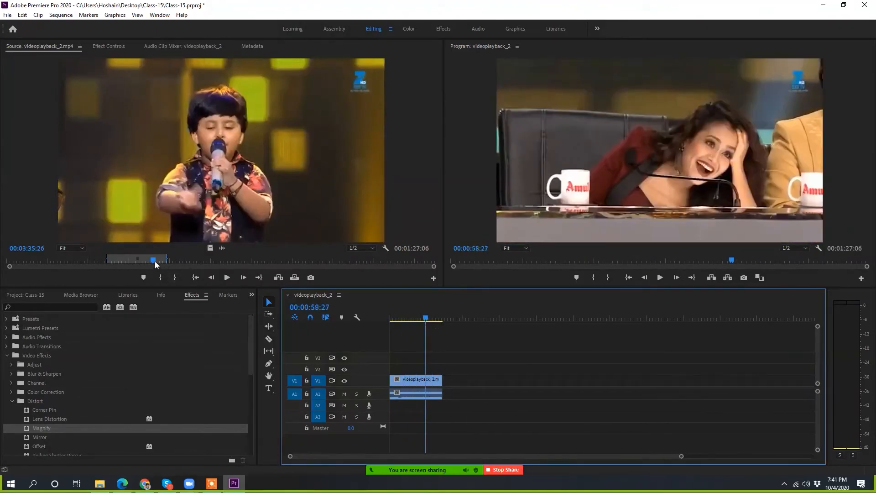
# Step: Mark a source range of about 00:01:26:16 ending at 00:06:31:16 and overwrite it into the sequence at 00:00:43:08
pyautogui.moveTo(154, 261); pyautogui.dragTo(272, 260)
pyautogui.click(160, 277)
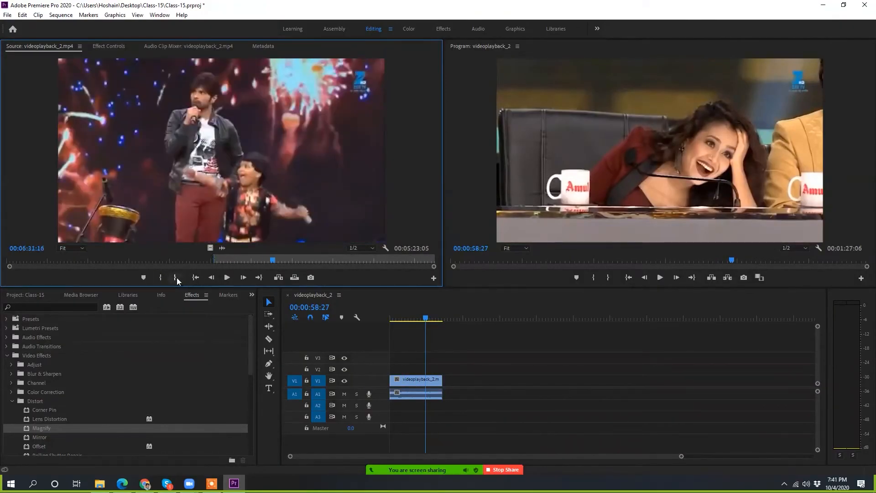
pyautogui.click(175, 276)
pyautogui.moveTo(426, 317); pyautogui.dragTo(416, 319)
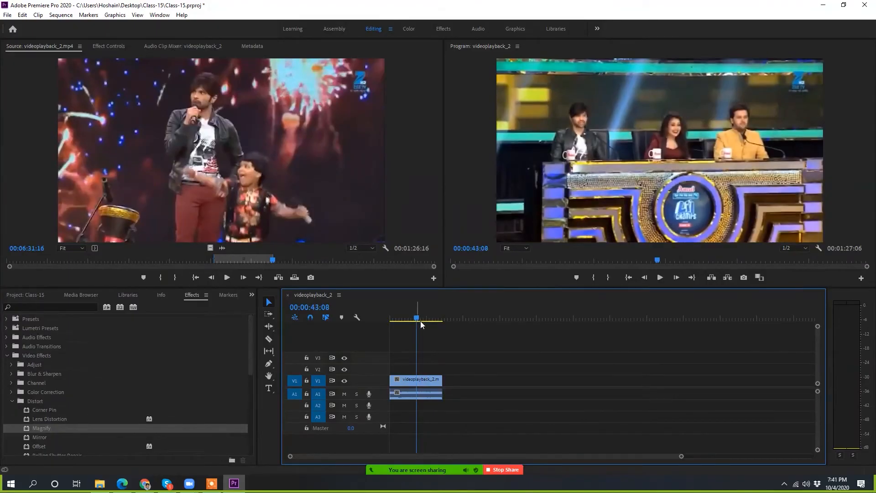
pyautogui.click(294, 278)
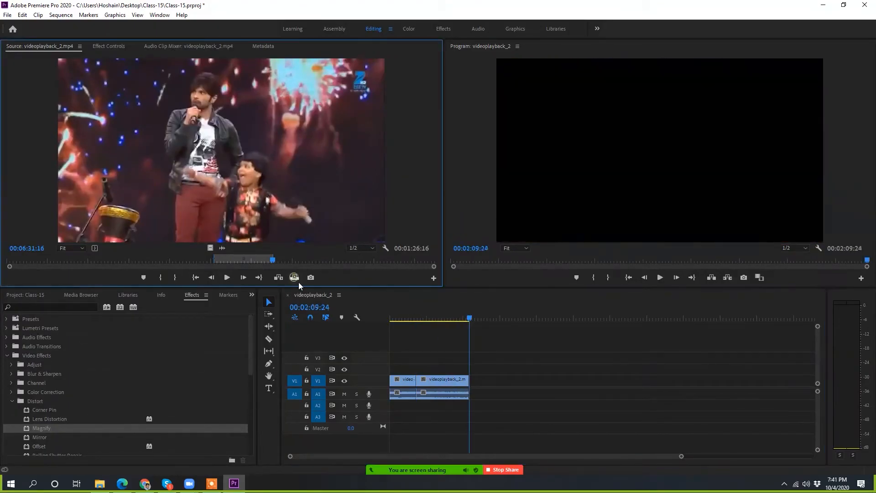
# Step: Zoom the timeline in and out around the two clips, finishing with the time view fully widened
pyautogui.scroll(3, 438, 401)
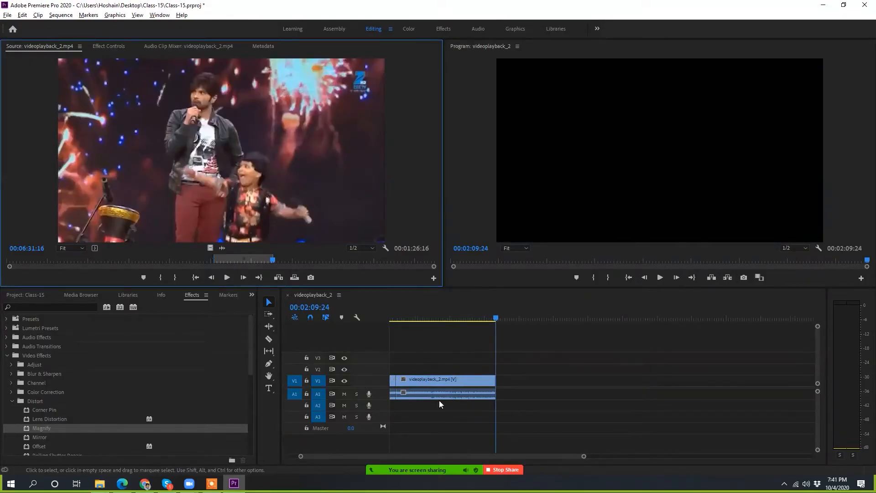
pyautogui.scroll(-2, 438, 400)
pyautogui.scroll(1, 470, 384)
pyautogui.scroll(-2, 464, 384)
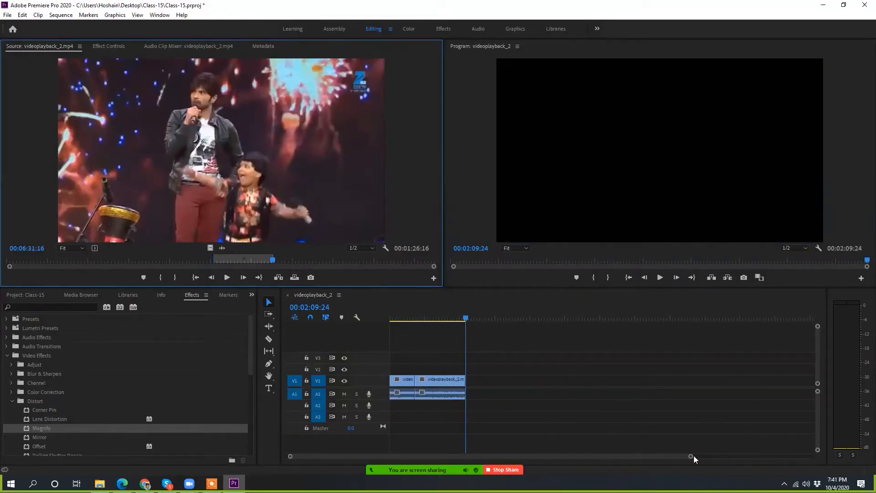
pyautogui.moveTo(687, 456); pyautogui.dragTo(812, 456)
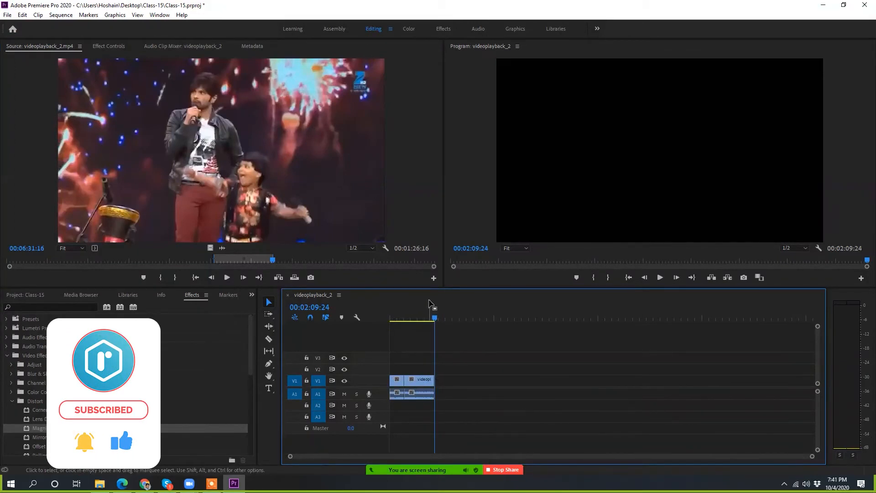
# Step: Scrub the sequence to 00:00:38:04 and examine the join between the two clips at several timeline zoom levels
pyautogui.moveTo(431, 318); pyautogui.dragTo(402, 318)
pyautogui.click(430, 317)
pyautogui.scroll(8, 417, 392)
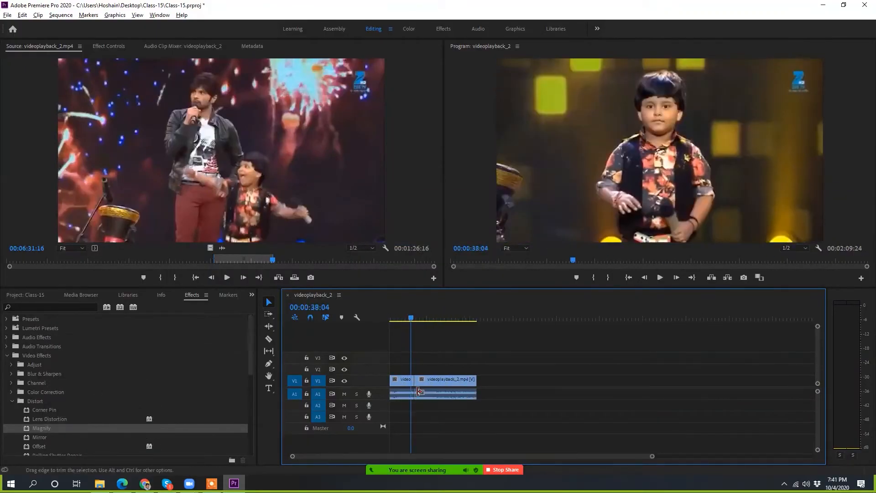
pyautogui.scroll(3, 417, 392)
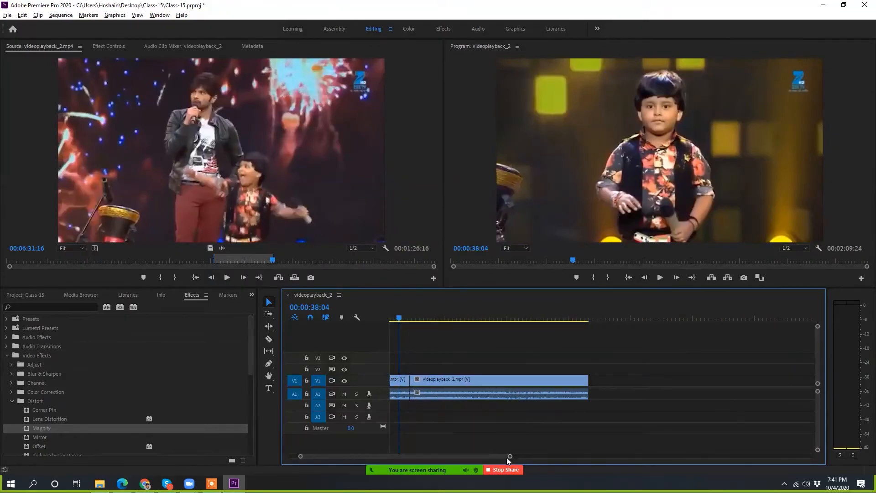
pyautogui.scroll(4, 444, 393)
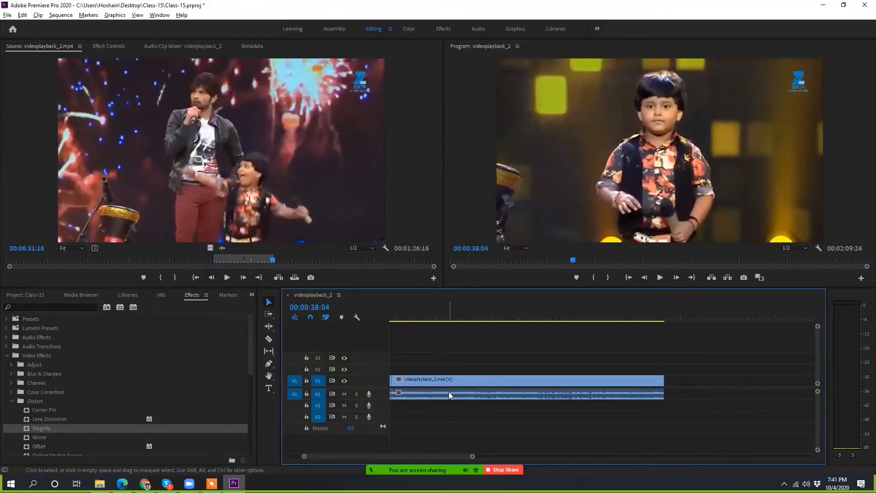
pyautogui.scroll(2, 448, 392)
pyautogui.scroll(-1, 448, 392)
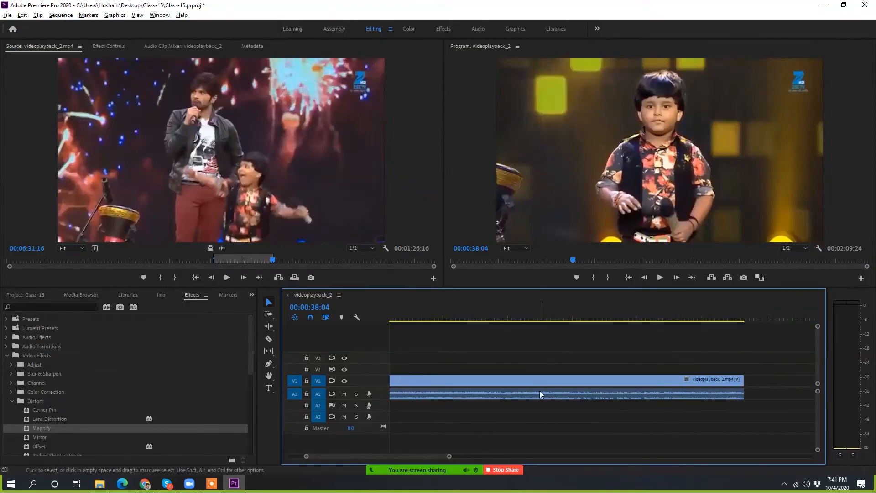
pyautogui.scroll(-3, 538, 388)
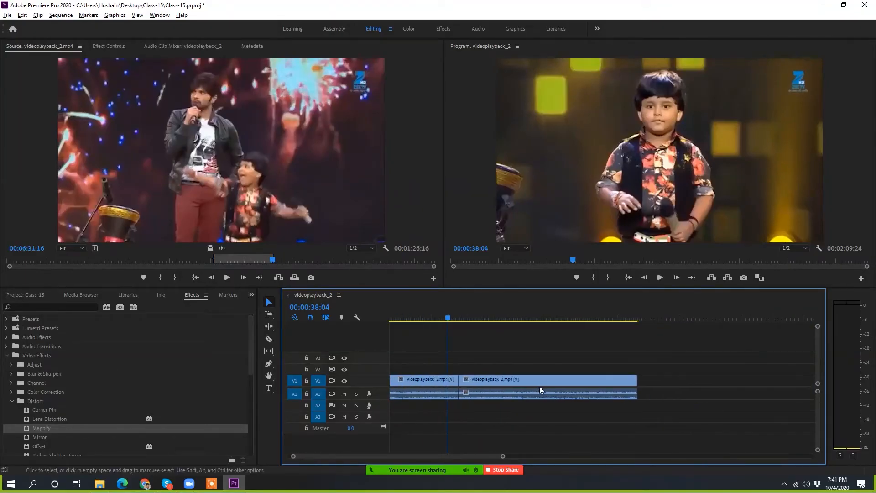
# Step: Examine the join between the two clips at several timeline zoom levels, scrubbing the sequence to 00:00:43:14 and past it
pyautogui.scroll(-5, 539, 386)
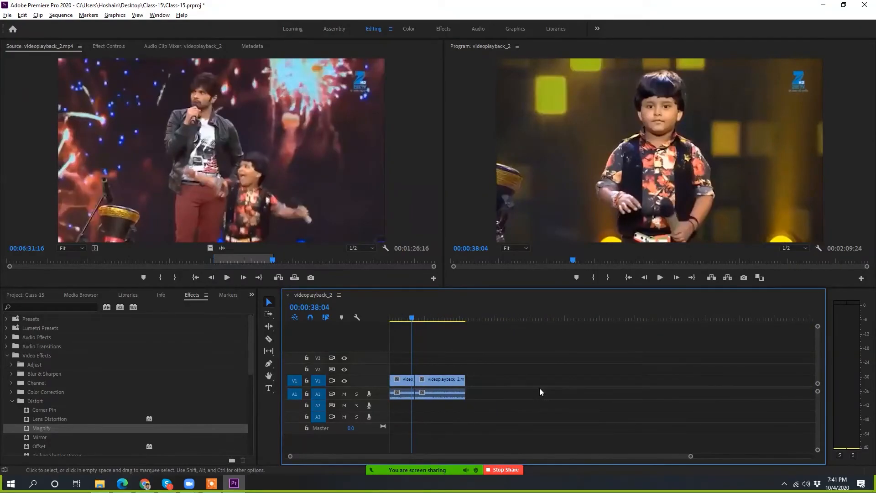
pyautogui.scroll(3, 414, 388)
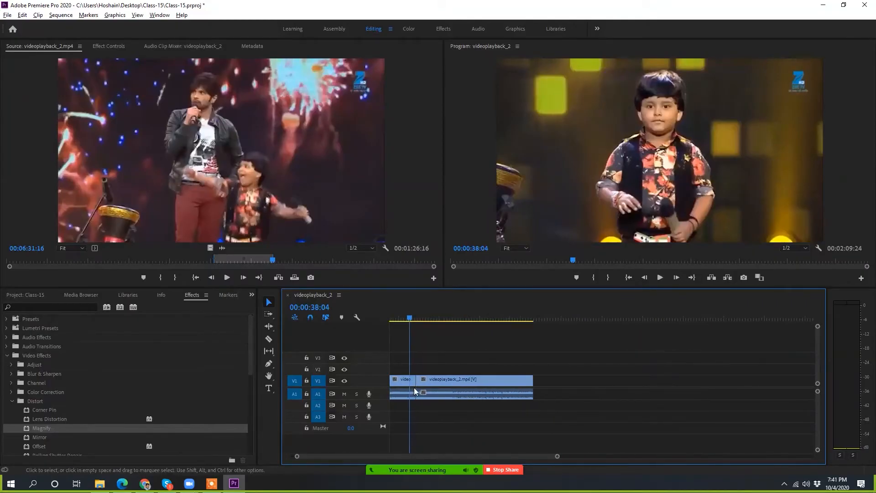
pyautogui.scroll(4, 422, 390)
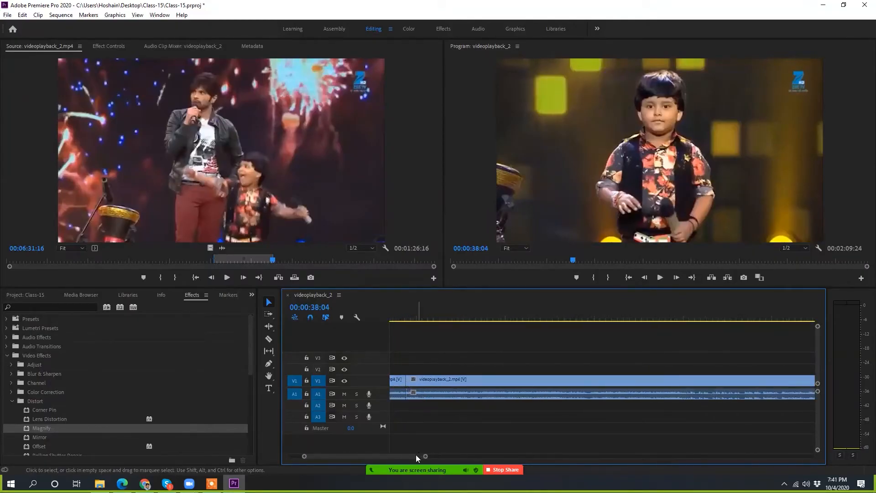
pyautogui.moveTo(415, 455); pyautogui.dragTo(408, 455)
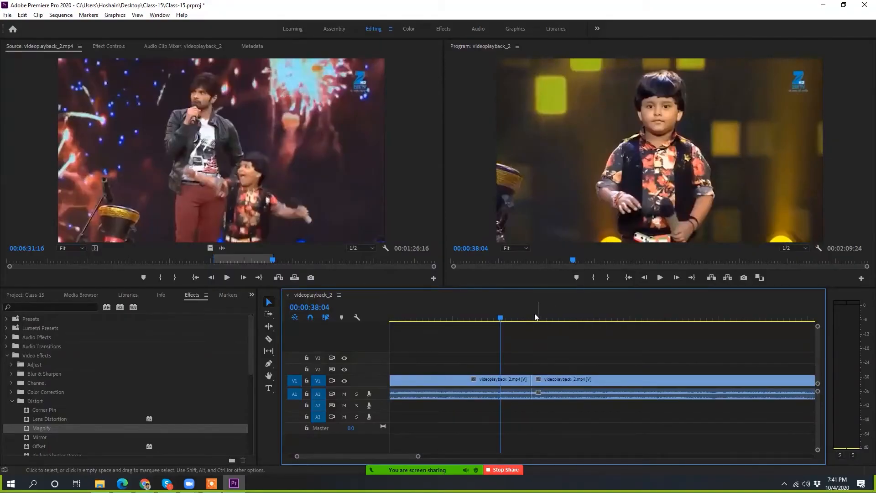
pyautogui.moveTo(502, 313); pyautogui.dragTo(532, 347)
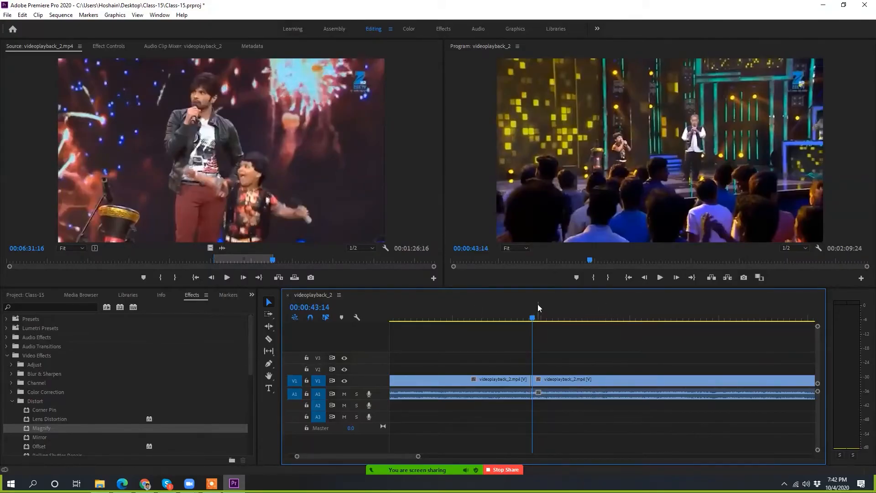
pyautogui.moveTo(530, 315); pyautogui.dragTo(589, 329)
# Step: Undo the overwrite edit and insert the marked source range into the sequence at 00:00:45:16, splitting the existing clip
pyautogui.hotkey('ctrl', 'z')
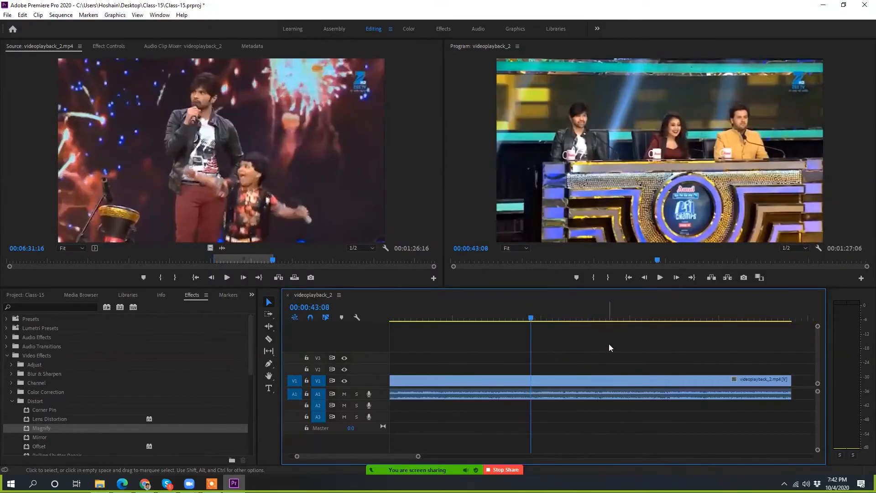
pyautogui.moveTo(530, 317); pyautogui.dragTo(544, 317)
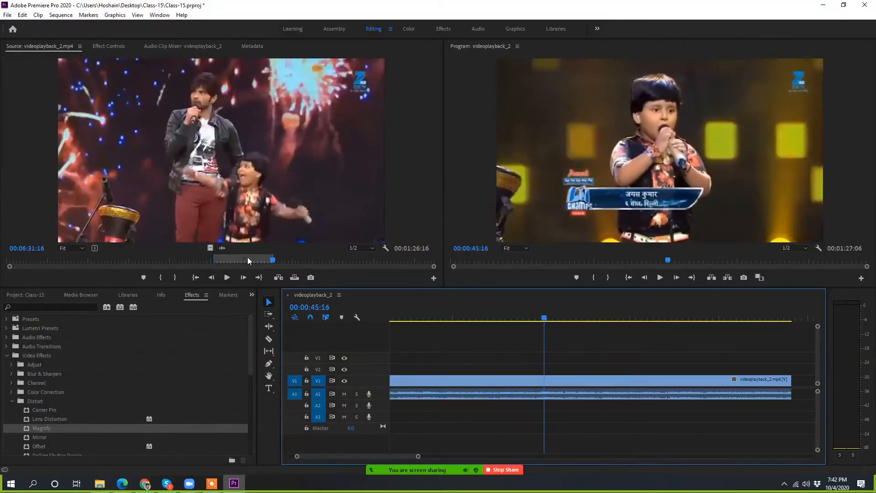
pyautogui.click(277, 277)
pyautogui.keyDown('alt'); pyautogui.scroll(-3, 490, 399); pyautogui.keyUp('alt')
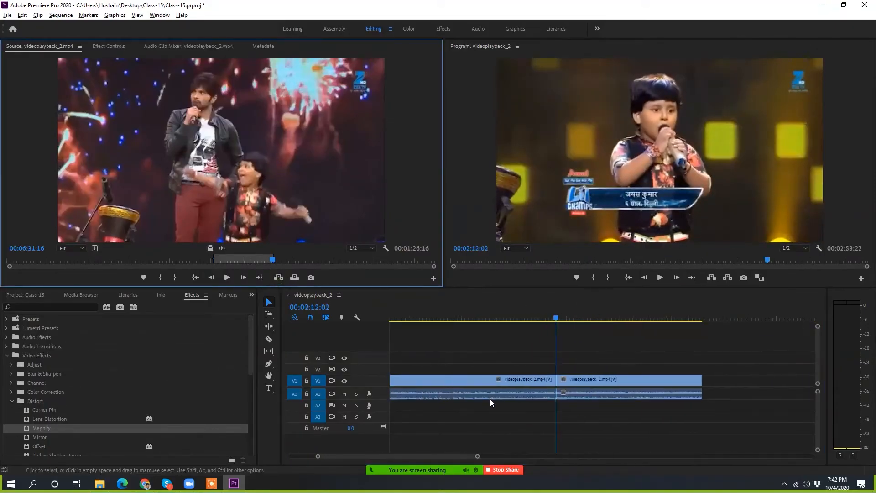
pyautogui.scroll(2, 490, 399)
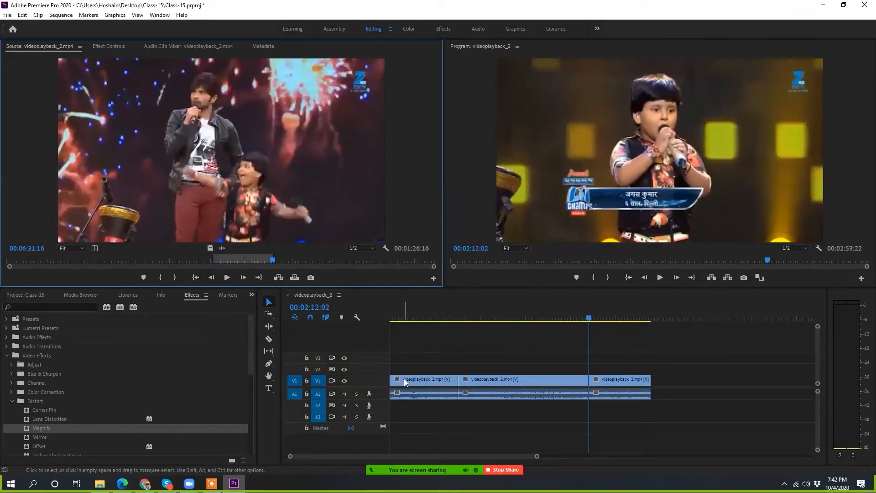
# Step: Move the last clip away from the inserted middle clip to open a gap, and ripple delete that gap
pyautogui.click(513, 381)
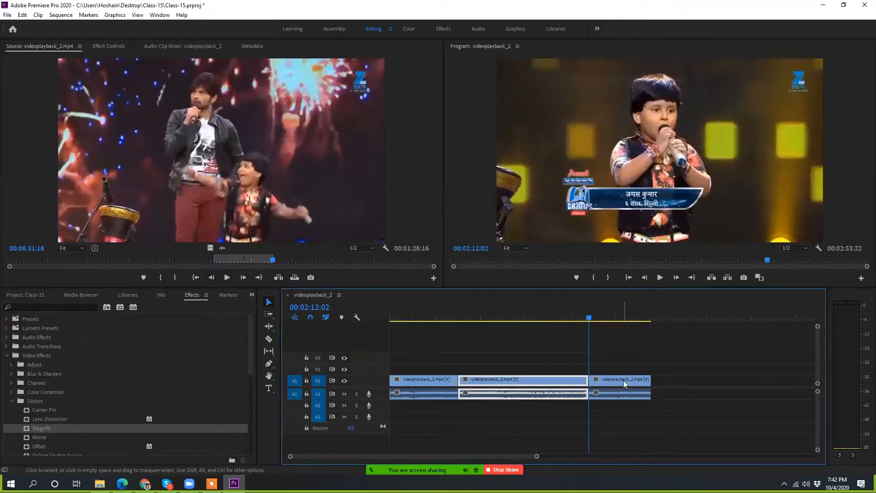
pyautogui.moveTo(623, 380)
pyautogui.mouseDown()
pyautogui.moveTo(653, 380)
pyautogui.moveTo(616, 379)
pyautogui.mouseUp()
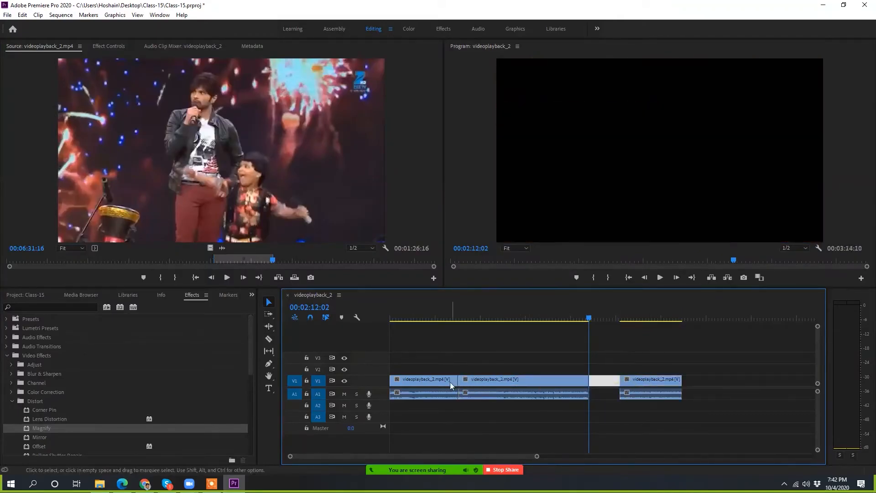
pyautogui.click(608, 390)
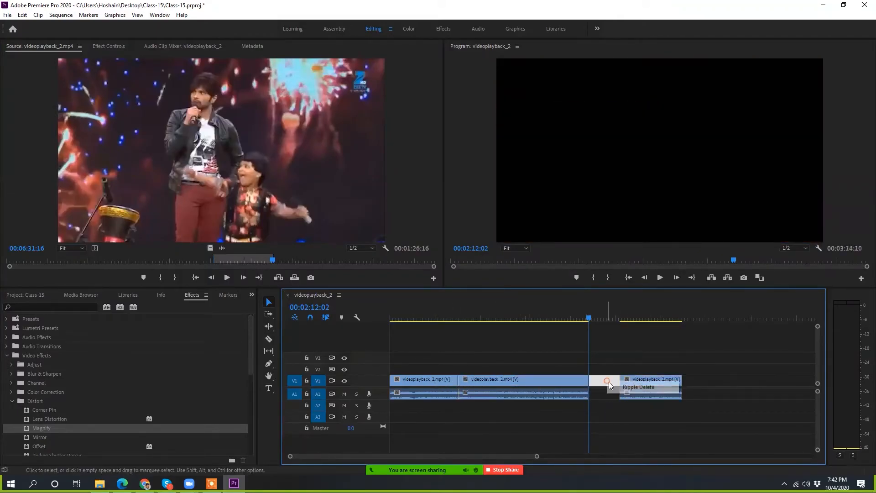
pyautogui.press('Delete')
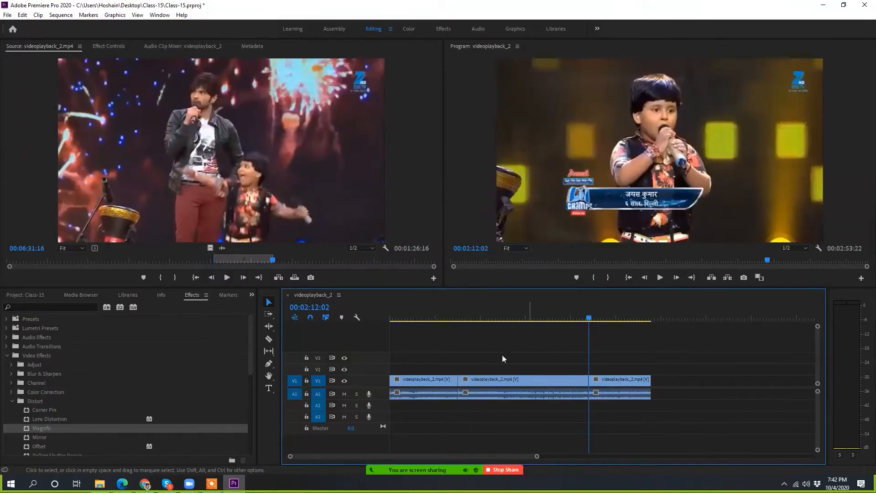
# Step: Show the media items of the Class-15 project
pyautogui.click(37, 294)
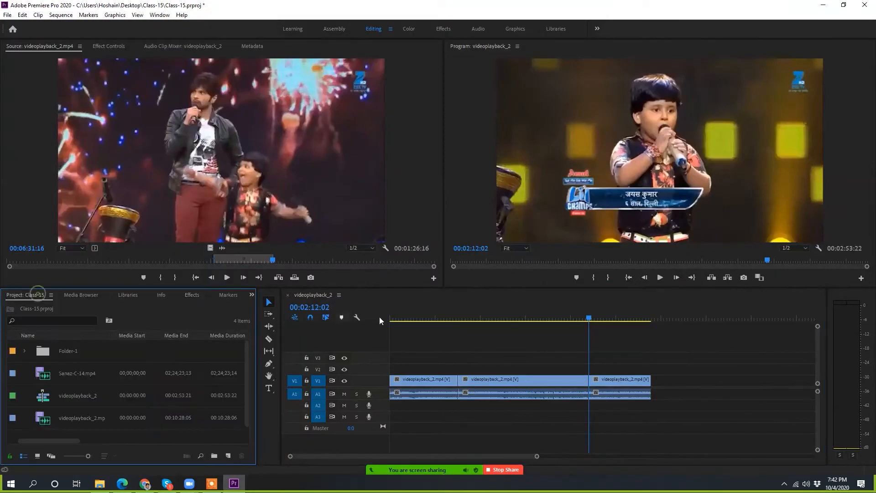